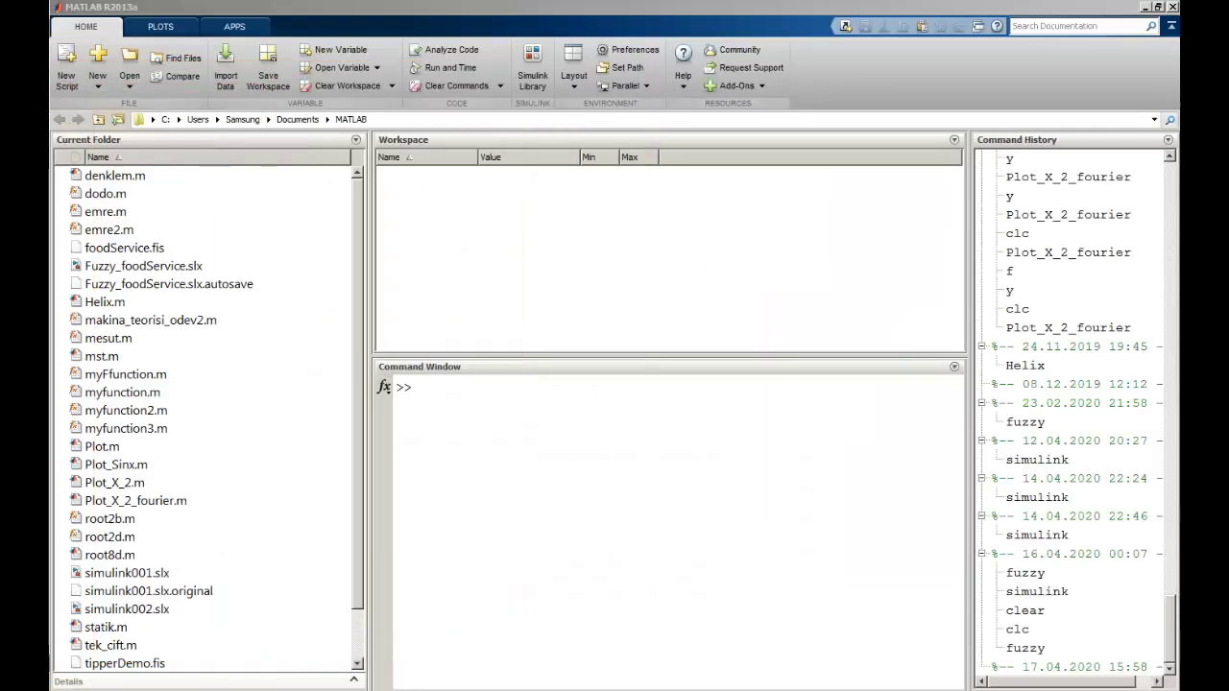
Launch the FIS Editor with the fuzzy command and move its window over the middle of the workspace.
{"action": "left_click", "coordinate": [444, 395]}
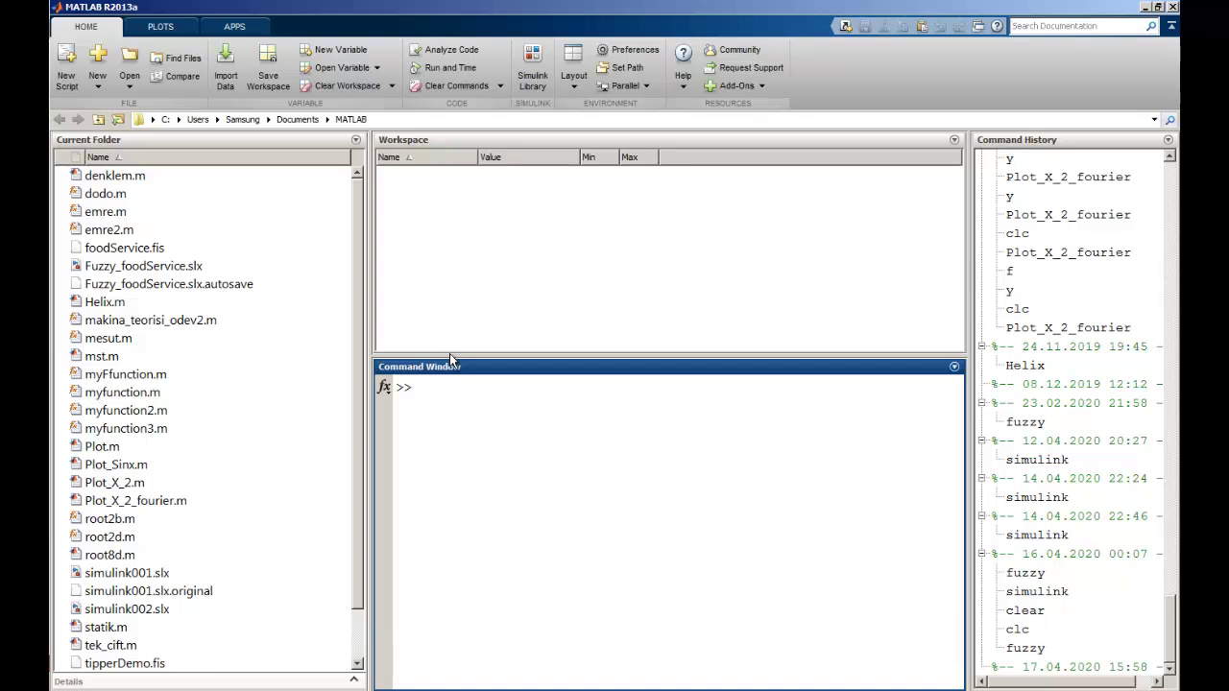
{"action": "mouse_move", "coordinate": [451, 354]}
{"action": "left_mouse_down"}
{"action": "mouse_move", "coordinate": [446, 370]}
{"action": "mouse_move", "coordinate": [443, 354]}
{"action": "left_mouse_up"}
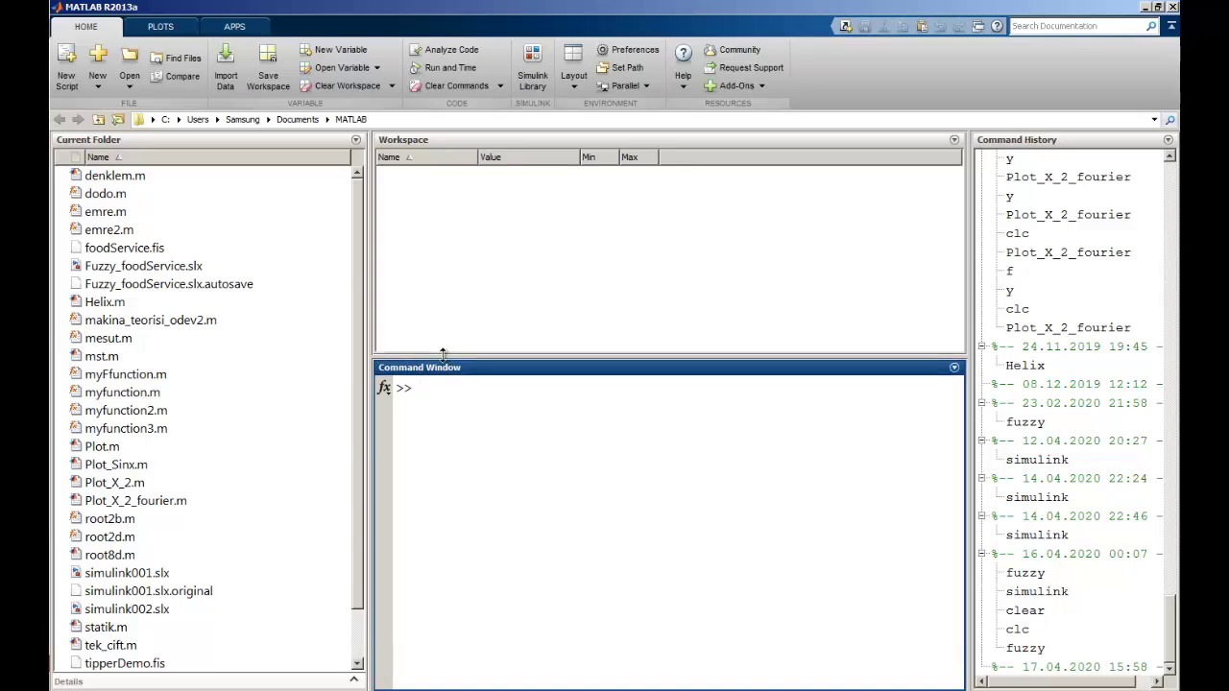
{"action": "type", "text": "fuzzy"}
{"action": "key", "text": "Return"}
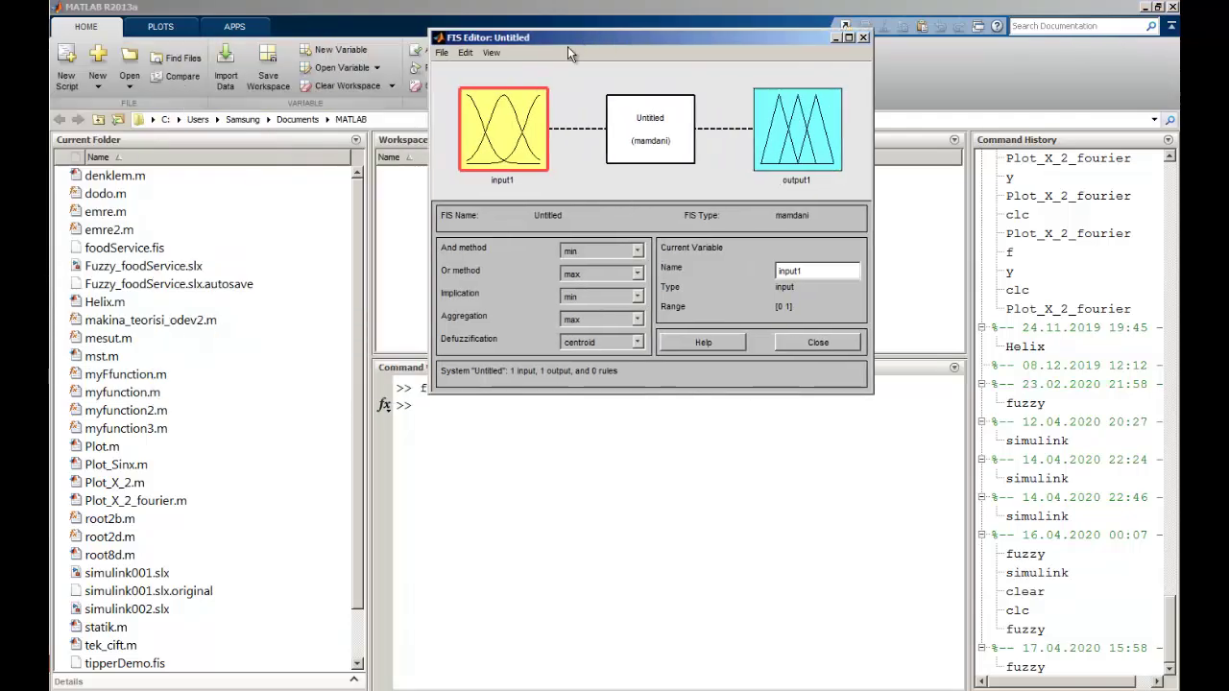
{"action": "left_click_drag", "start_coordinate": [544, 30], "coordinate": [501, 184]}
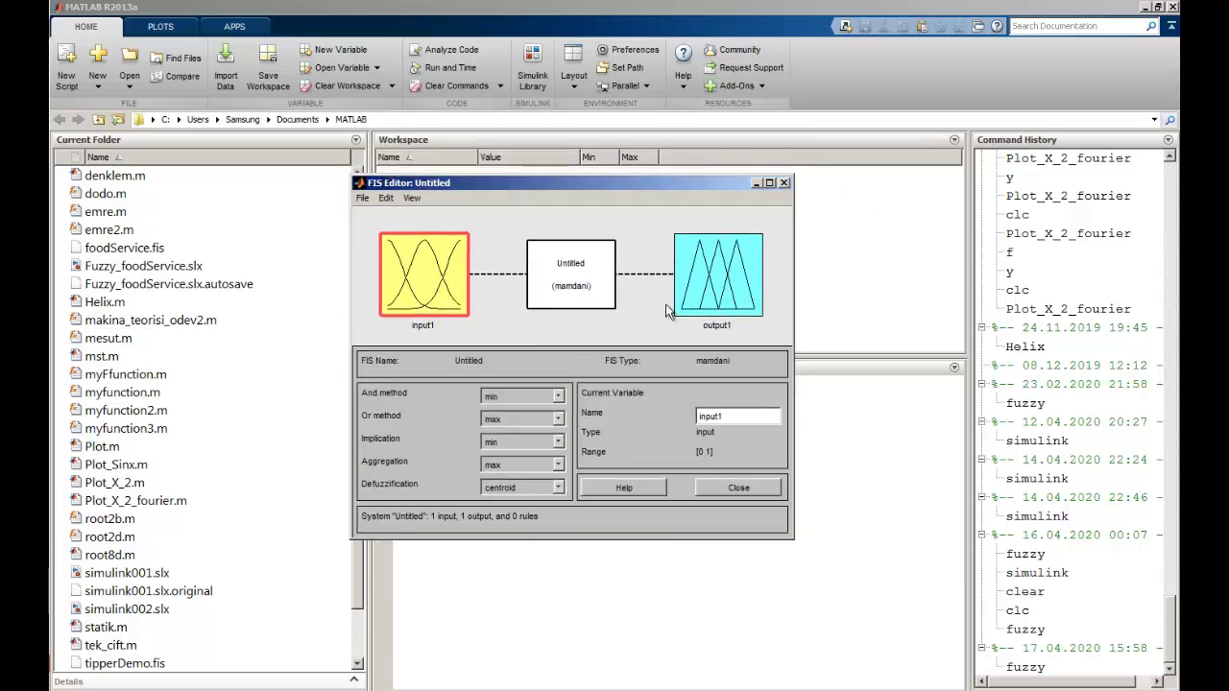
{"action": "left_click_drag", "start_coordinate": [501, 188], "coordinate": [516, 141]}
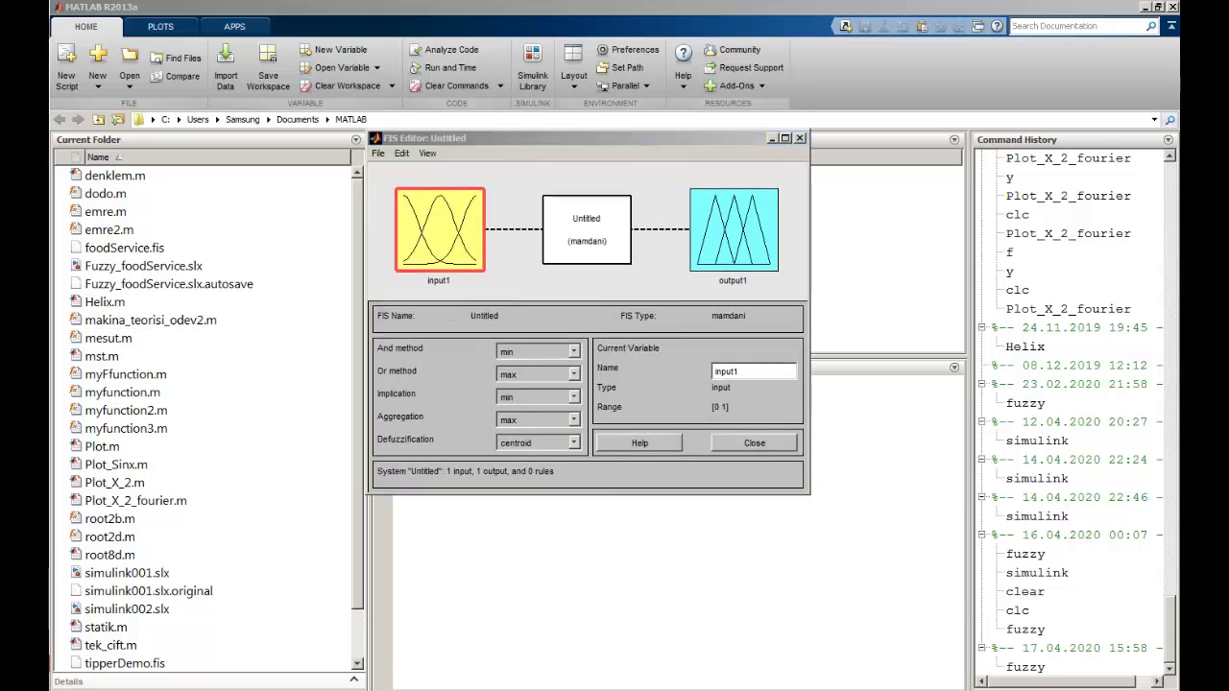
Add a second input variable to the untitled Mamdani fuzzy system.
{"action": "left_click", "coordinate": [379, 154]}
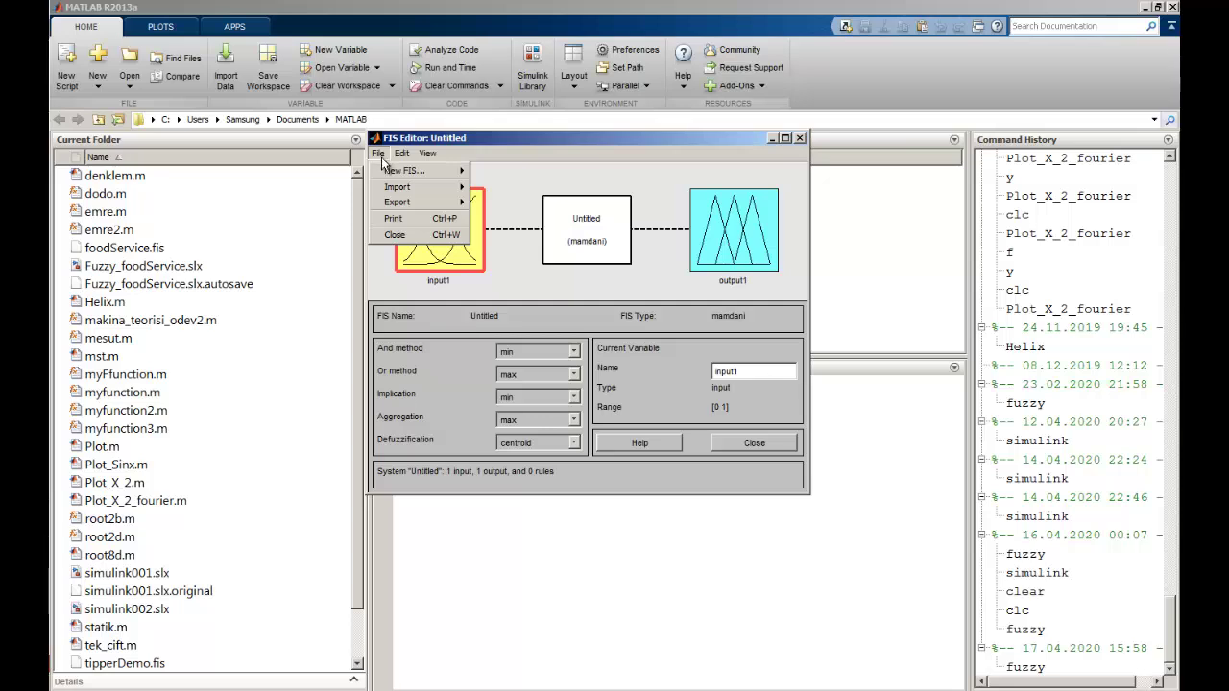
{"action": "mouse_move", "coordinate": [402, 155]}
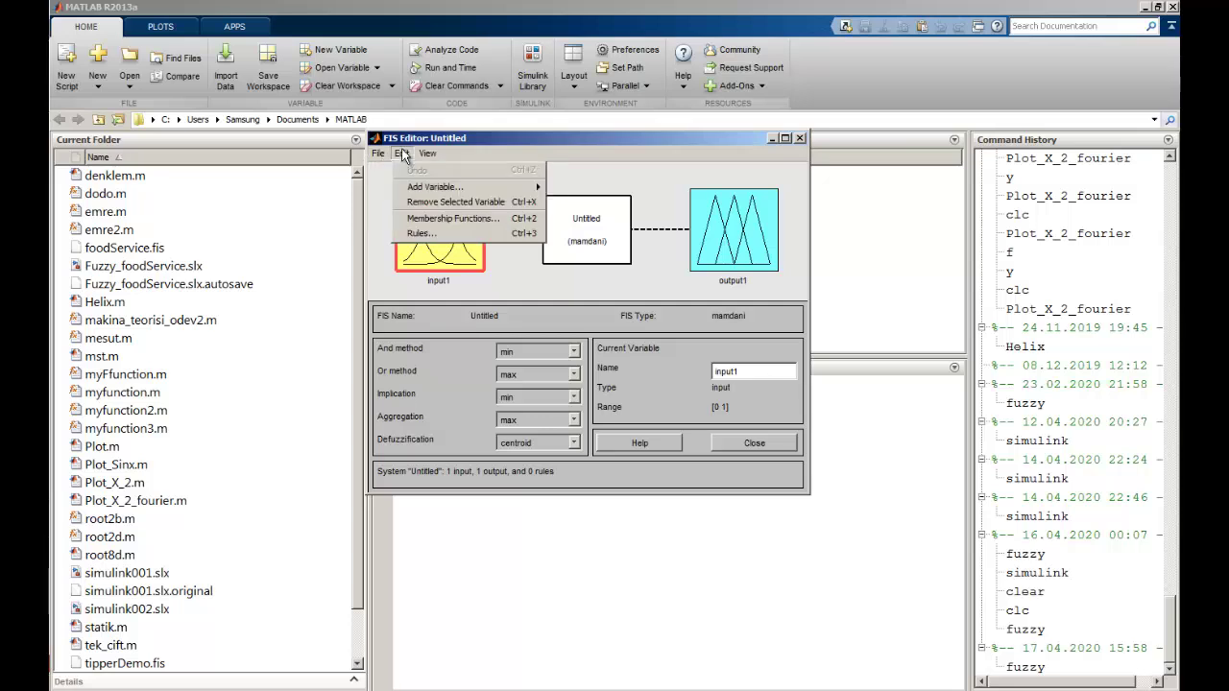
{"action": "mouse_move", "coordinate": [432, 190]}
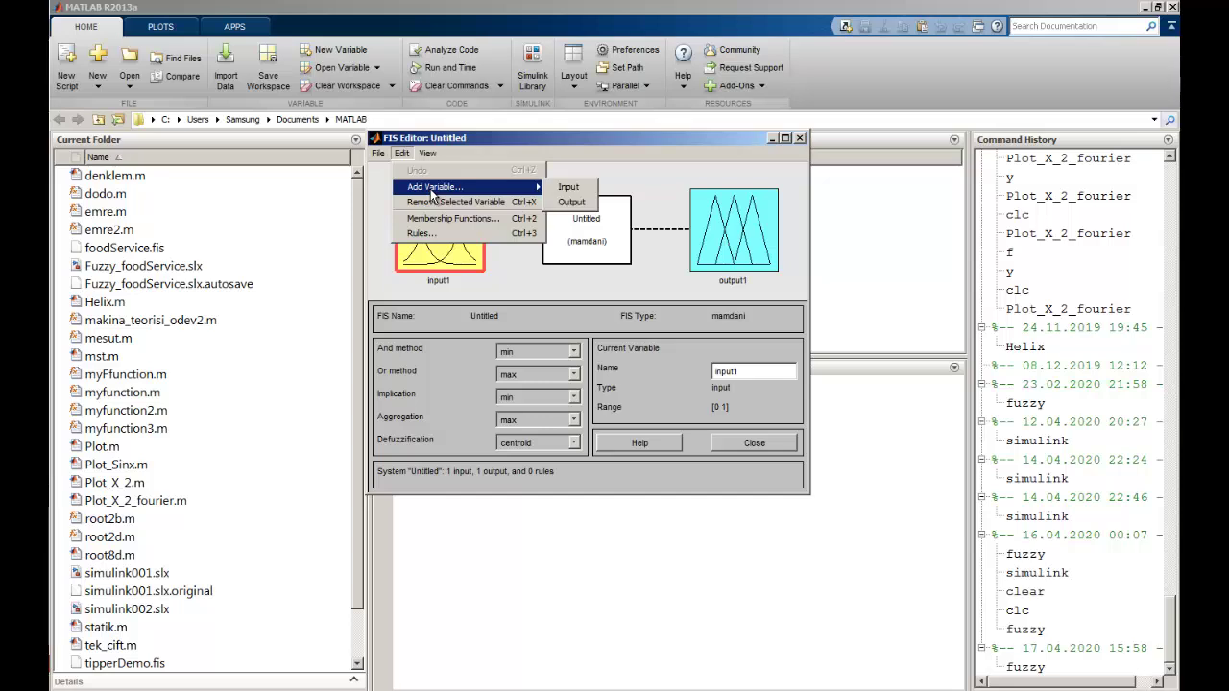
{"action": "left_click", "coordinate": [588, 191]}
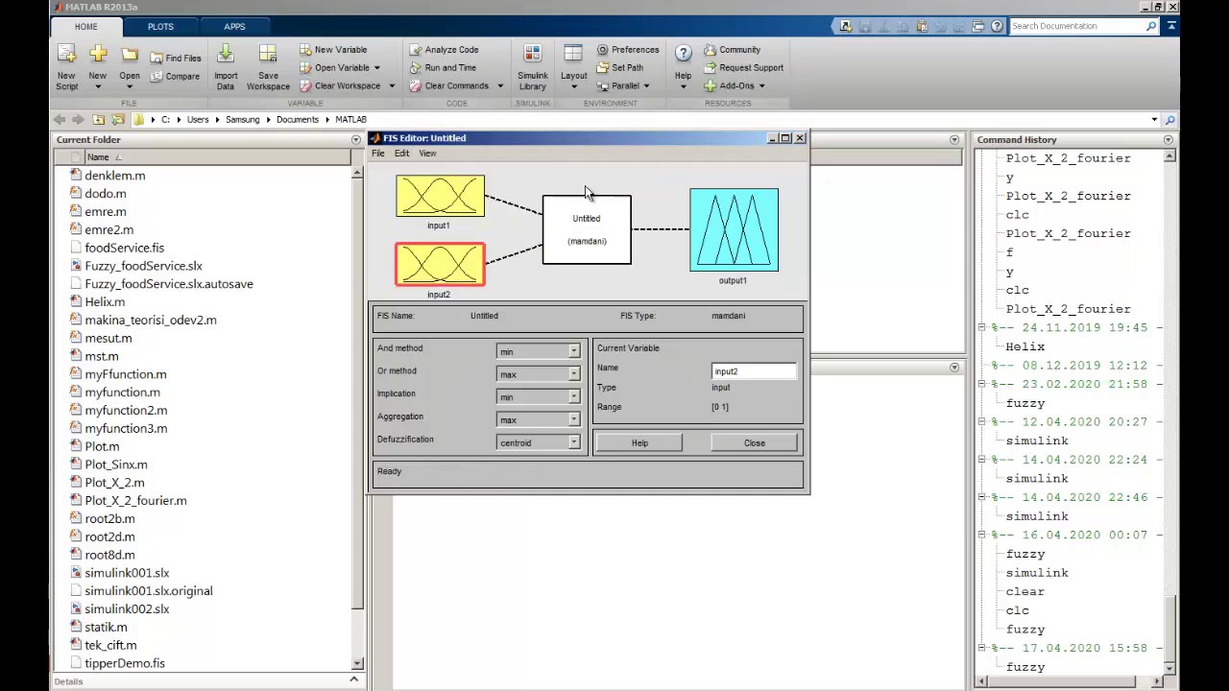
Rename the first input variable to service and the second input variable to food.
{"action": "double_click", "coordinate": [440, 198]}
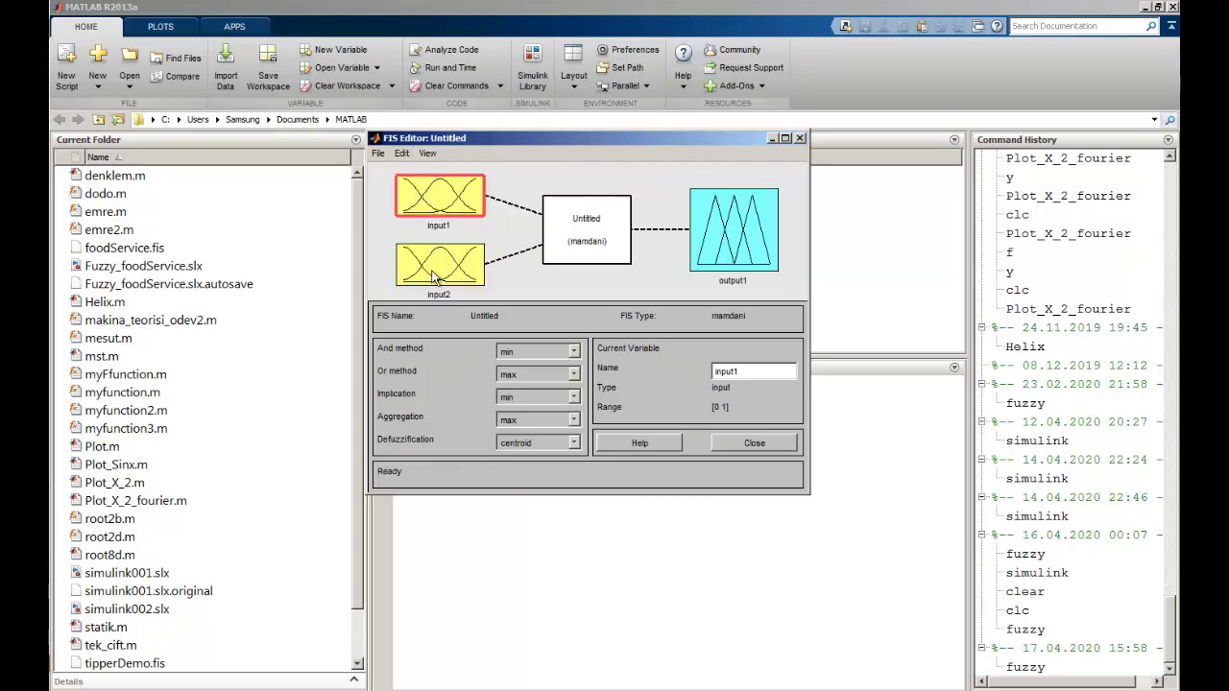
{"action": "left_click", "coordinate": [443, 198]}
{"action": "left_click", "coordinate": [433, 273]}
{"action": "left_click", "coordinate": [450, 203]}
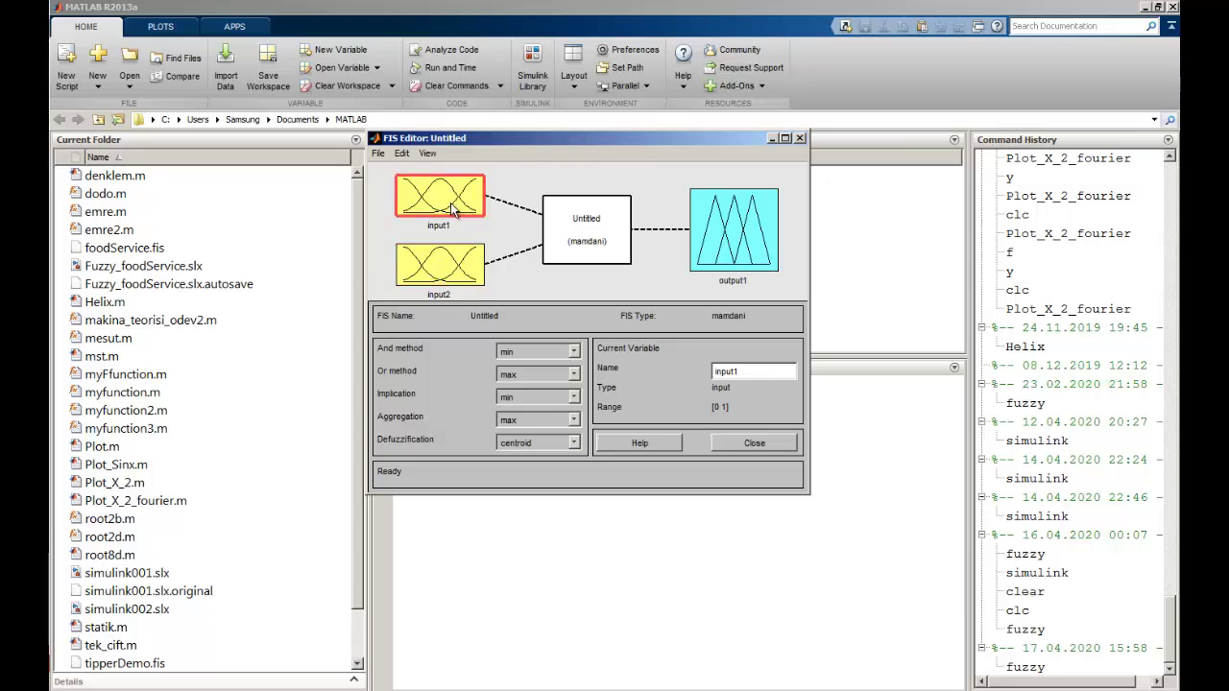
{"action": "double_click", "coordinate": [748, 372]}
{"action": "type", "text": "service"}
{"action": "left_click", "coordinate": [450, 267]}
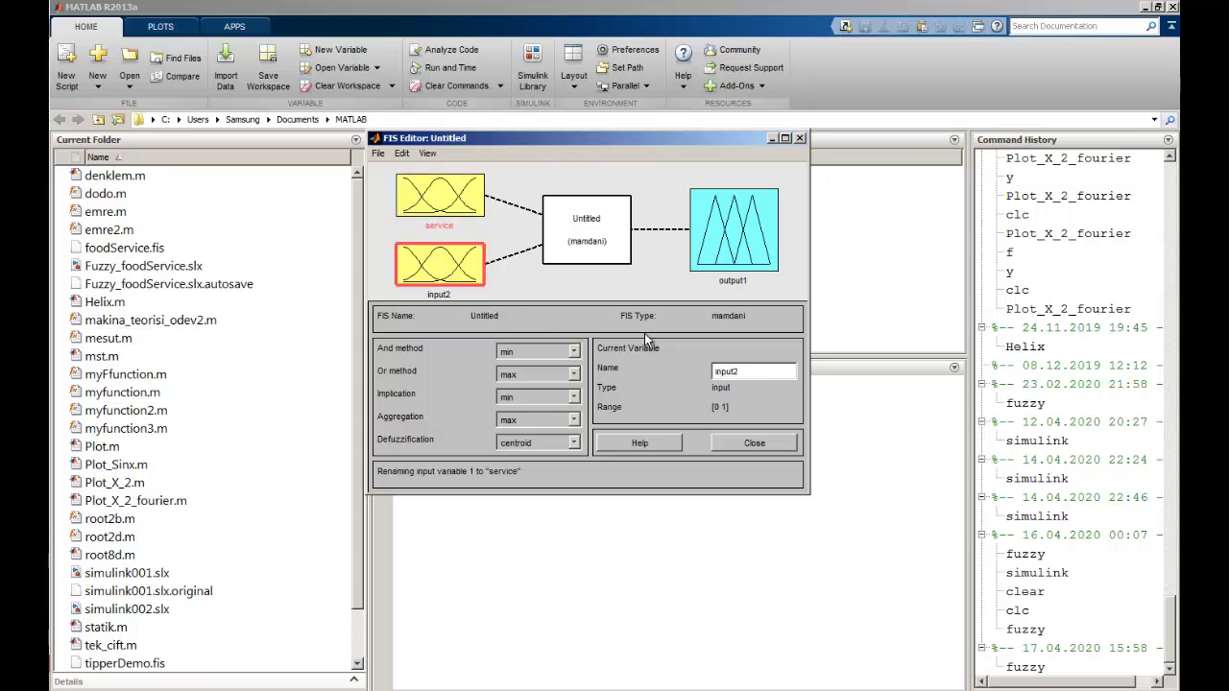
{"action": "double_click", "coordinate": [747, 372]}
{"action": "type", "text": "food"}
Rename the output variable to tip.
{"action": "left_click", "coordinate": [735, 235]}
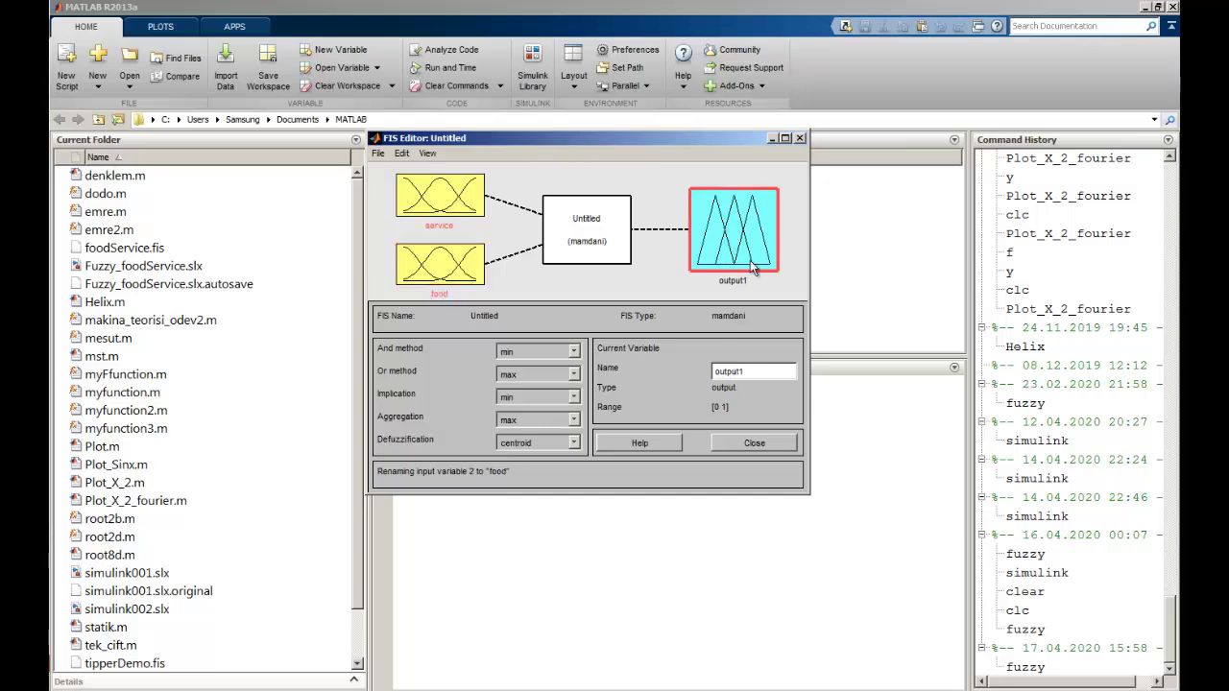
{"action": "double_click", "coordinate": [747, 374]}
{"action": "type", "text": "tip"}
{"action": "left_click", "coordinate": [741, 227]}
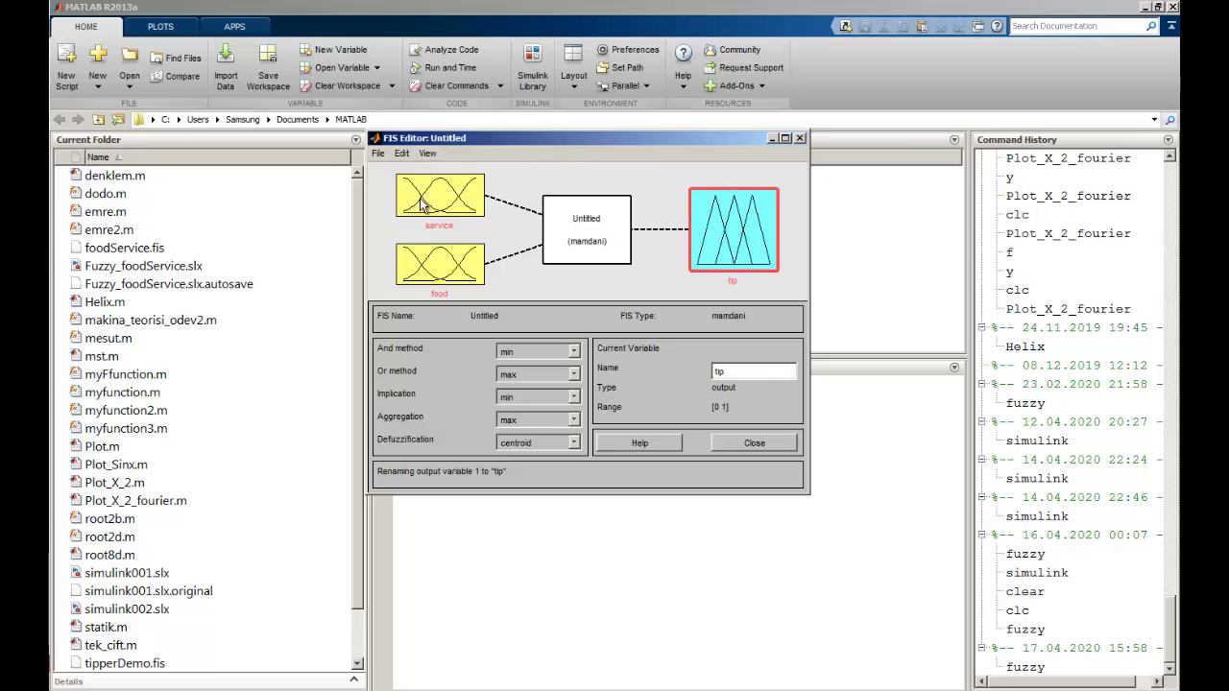
{"action": "double_click", "coordinate": [767, 226]}
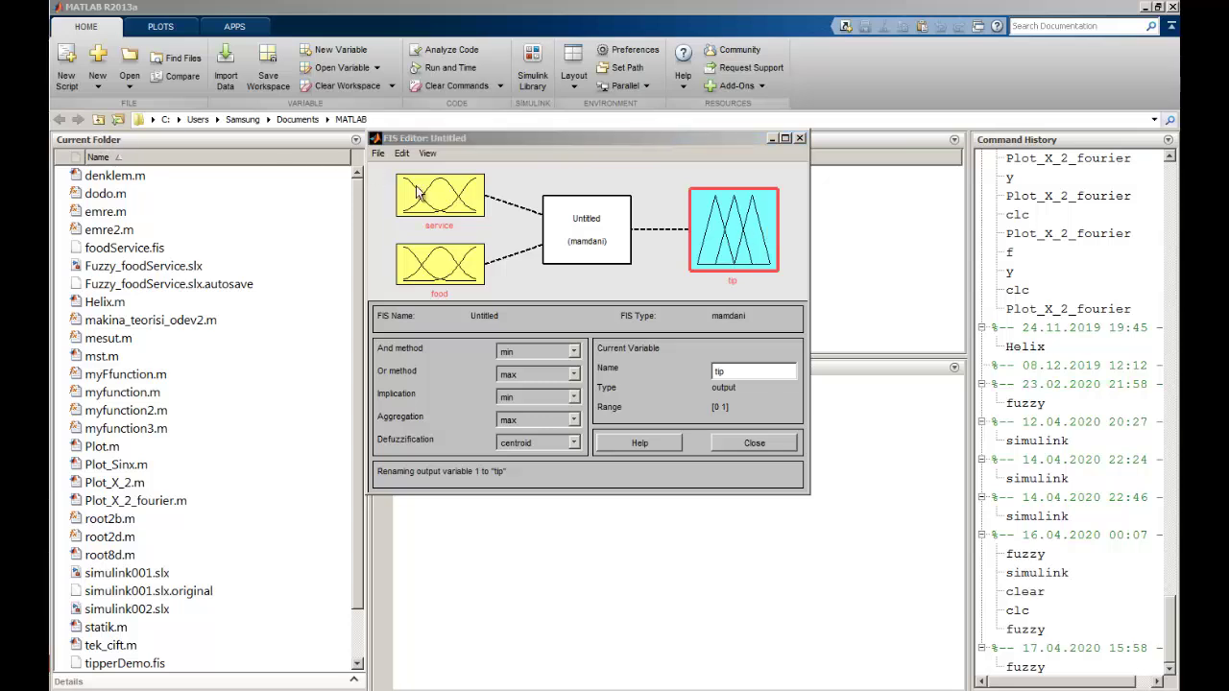
Export the fuzzy system to a file named foodService2.fis in the MATLAB folder.
{"action": "left_click", "coordinate": [378, 154]}
{"action": "mouse_move", "coordinate": [406, 203]}
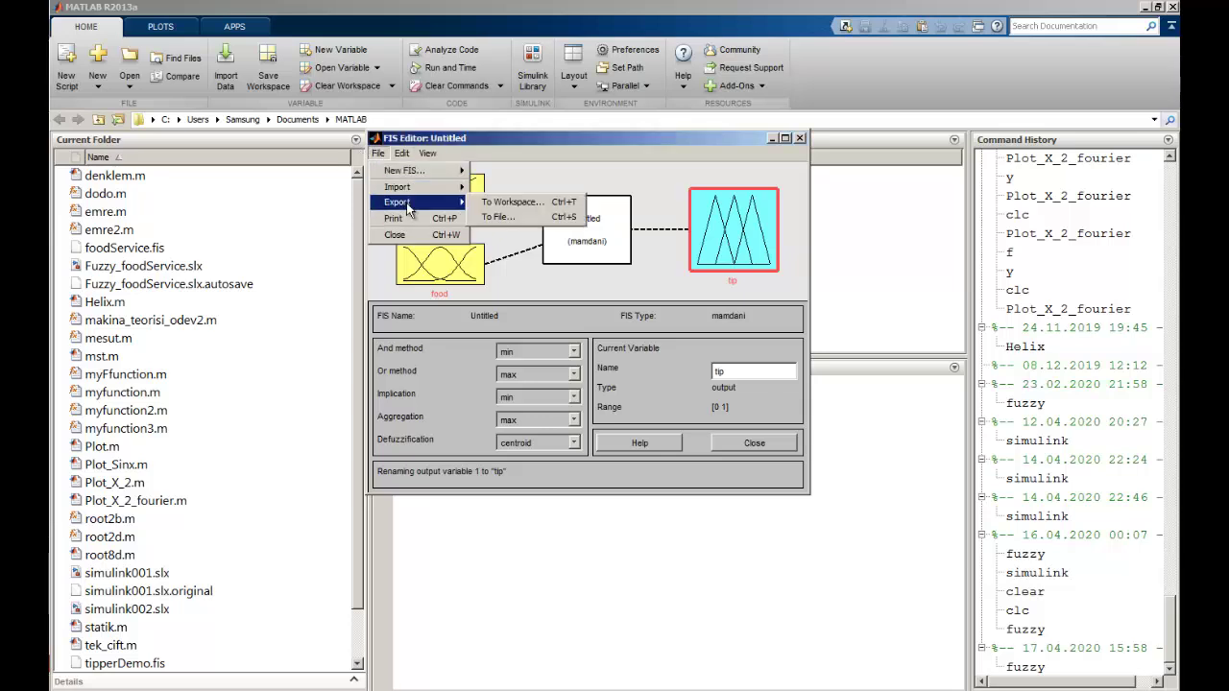
{"action": "left_click", "coordinate": [523, 219]}
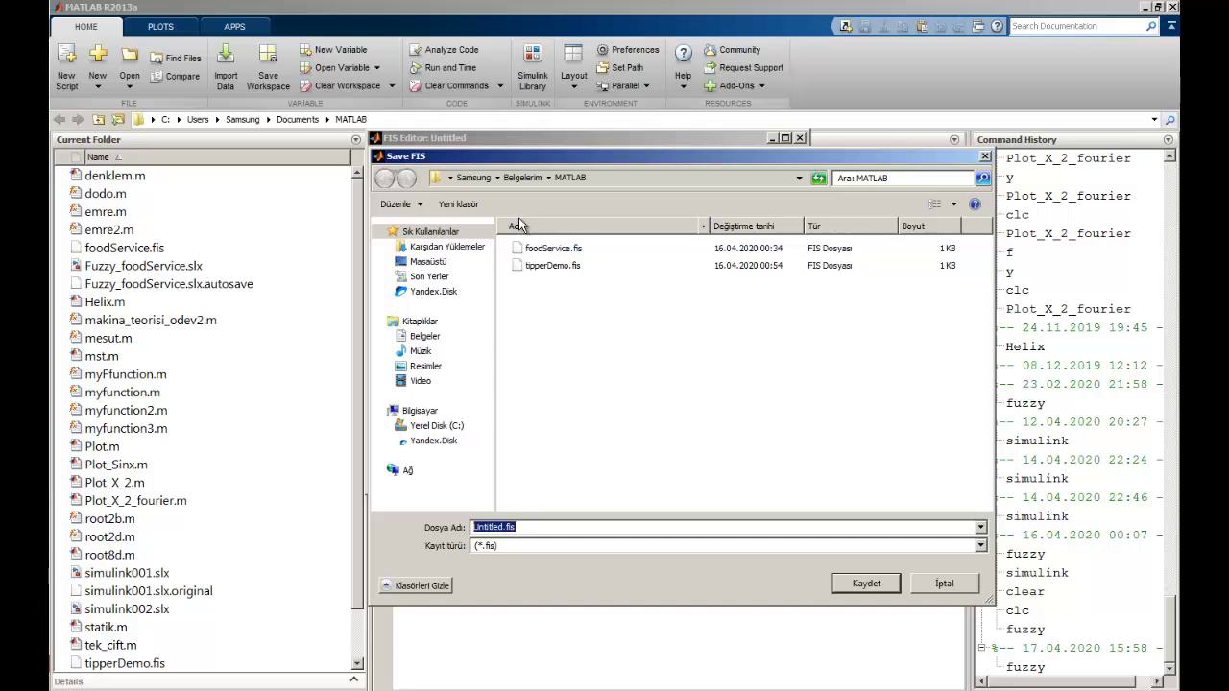
{"action": "left_click", "coordinate": [549, 248]}
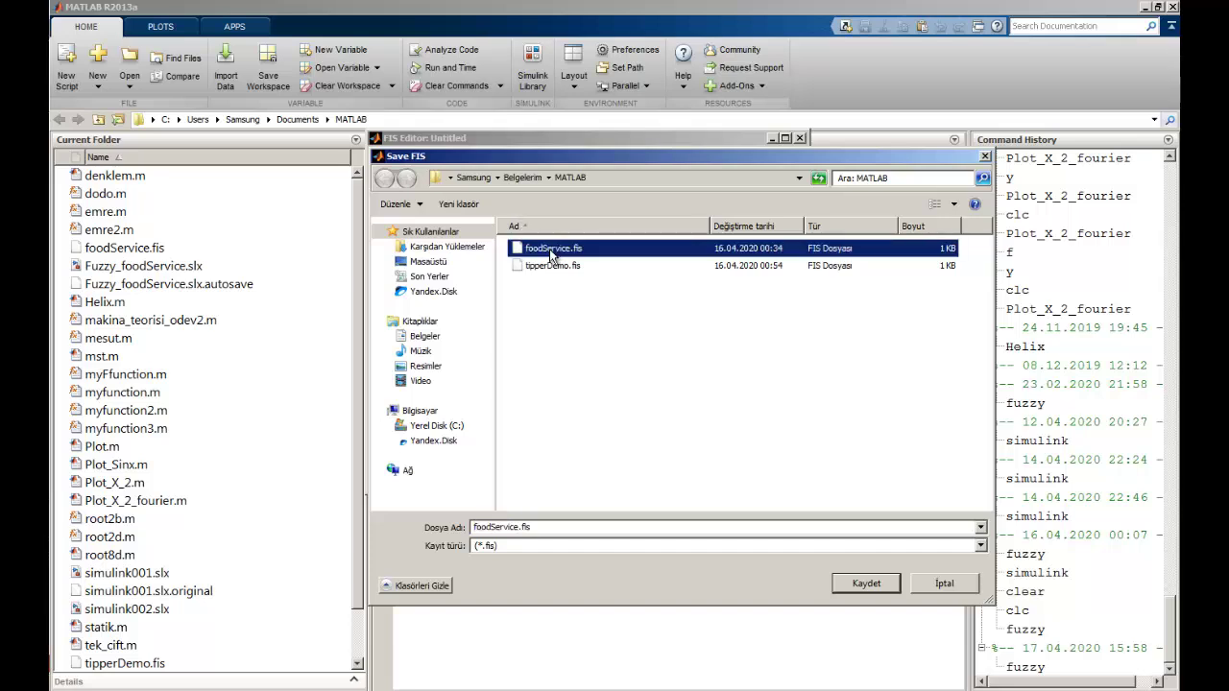
{"action": "double_click", "coordinate": [517, 527]}
{"action": "left_click", "coordinate": [519, 530]}
{"action": "type", "text": "2"}
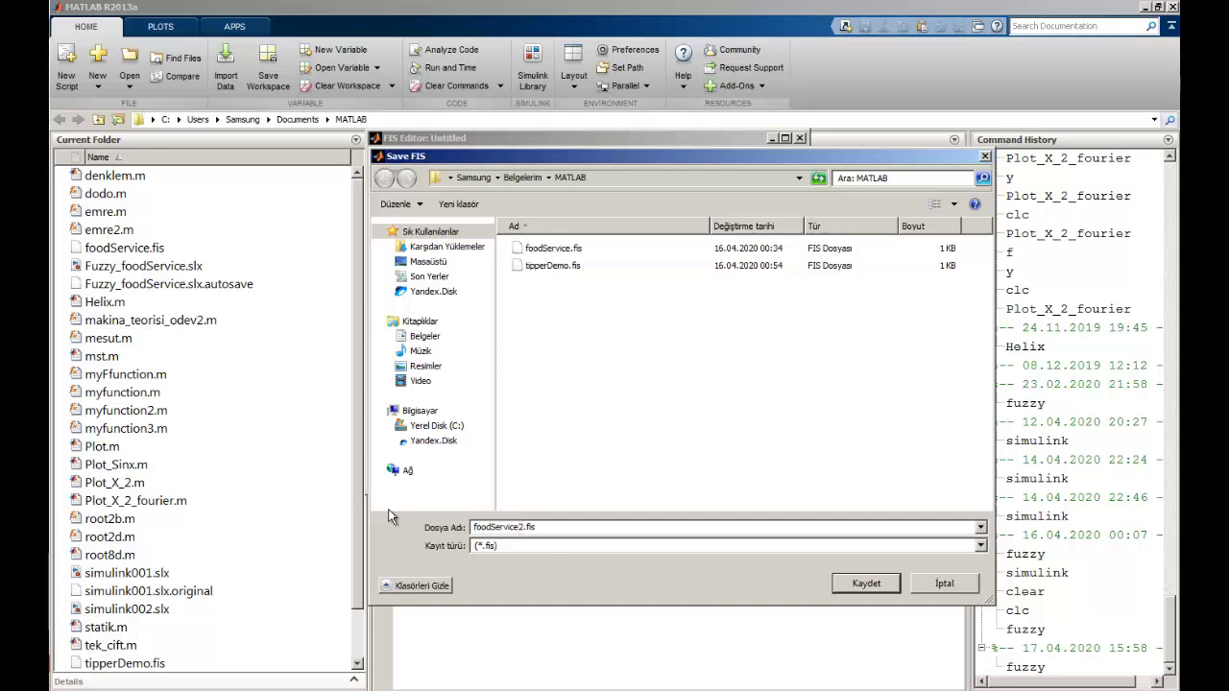
{"action": "left_click", "coordinate": [866, 584]}
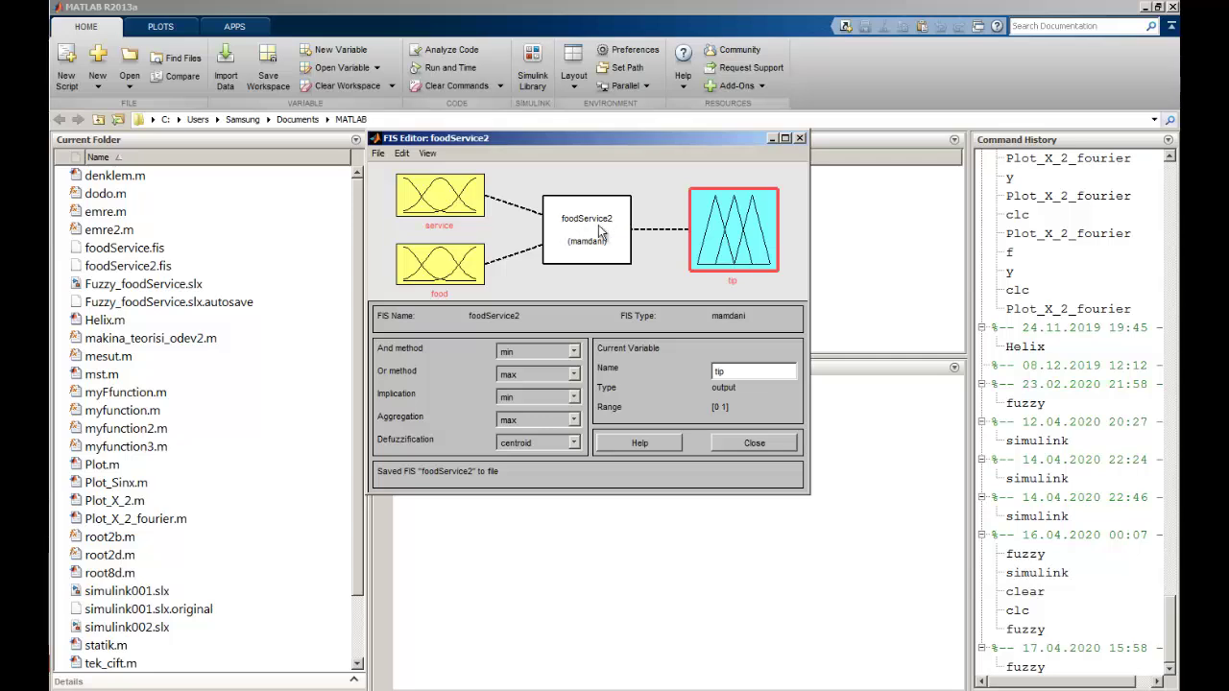
Open the Membership Function Editor for the service input and remove all of its default membership functions.
{"action": "double_click", "coordinate": [569, 235]}
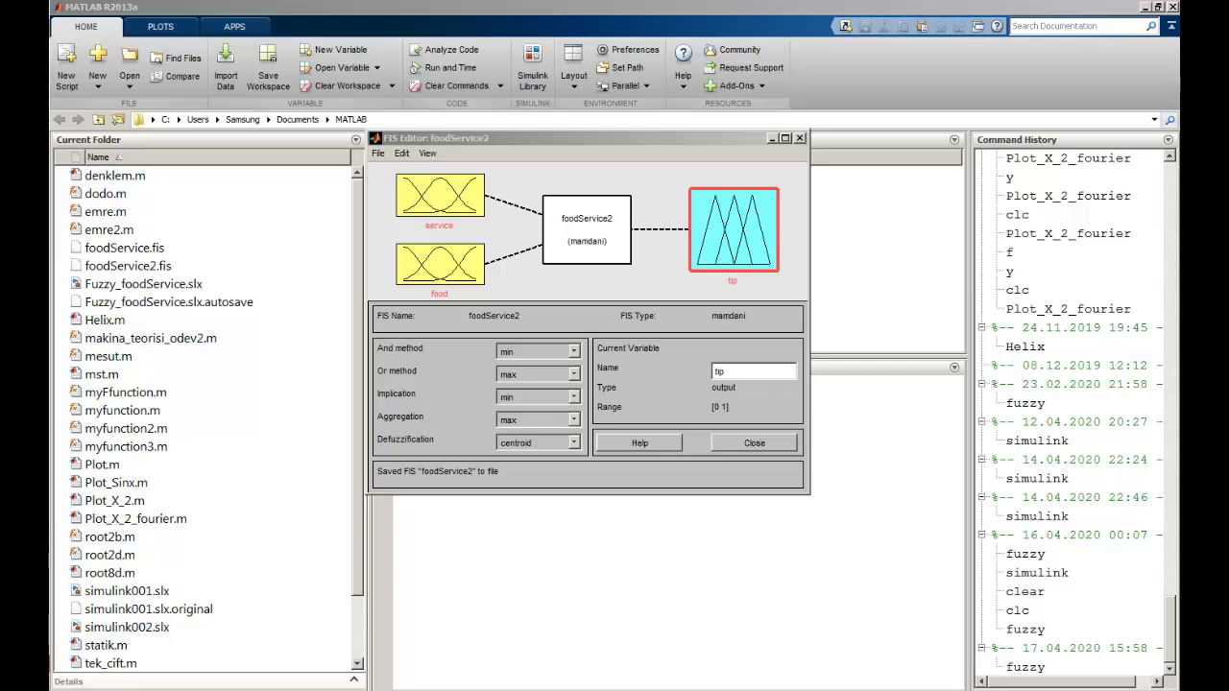
{"action": "double_click", "coordinate": [444, 193]}
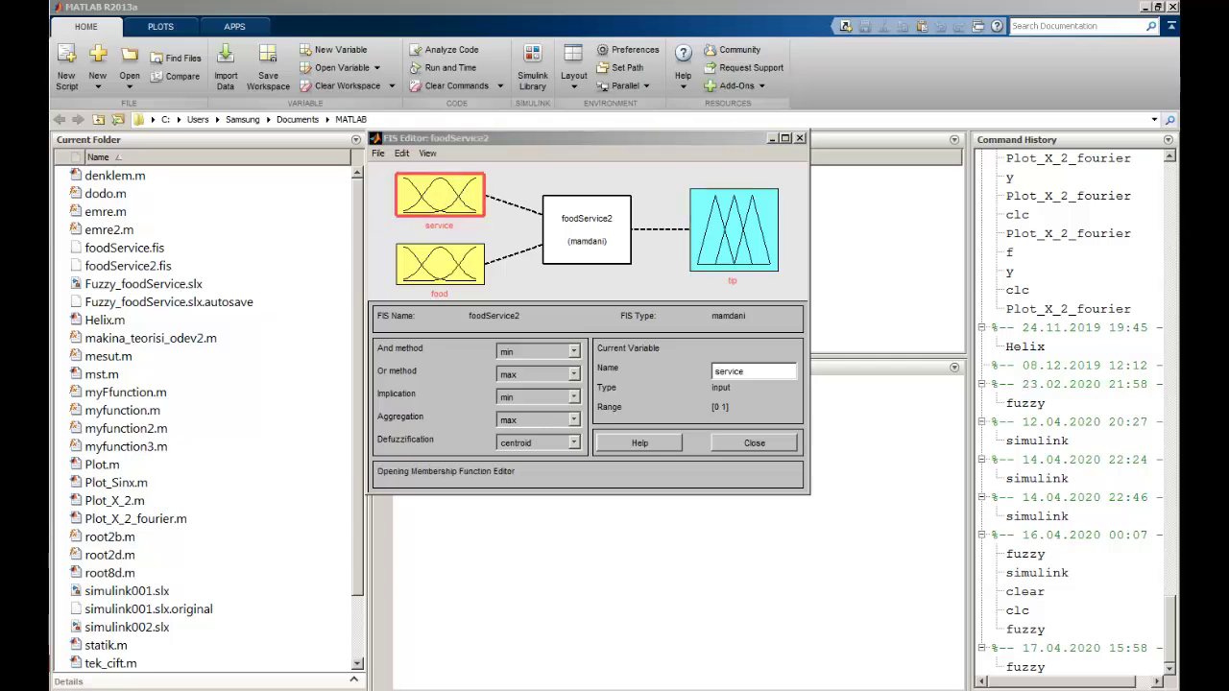
{"action": "left_click_drag", "start_coordinate": [593, 146], "coordinate": [597, 176]}
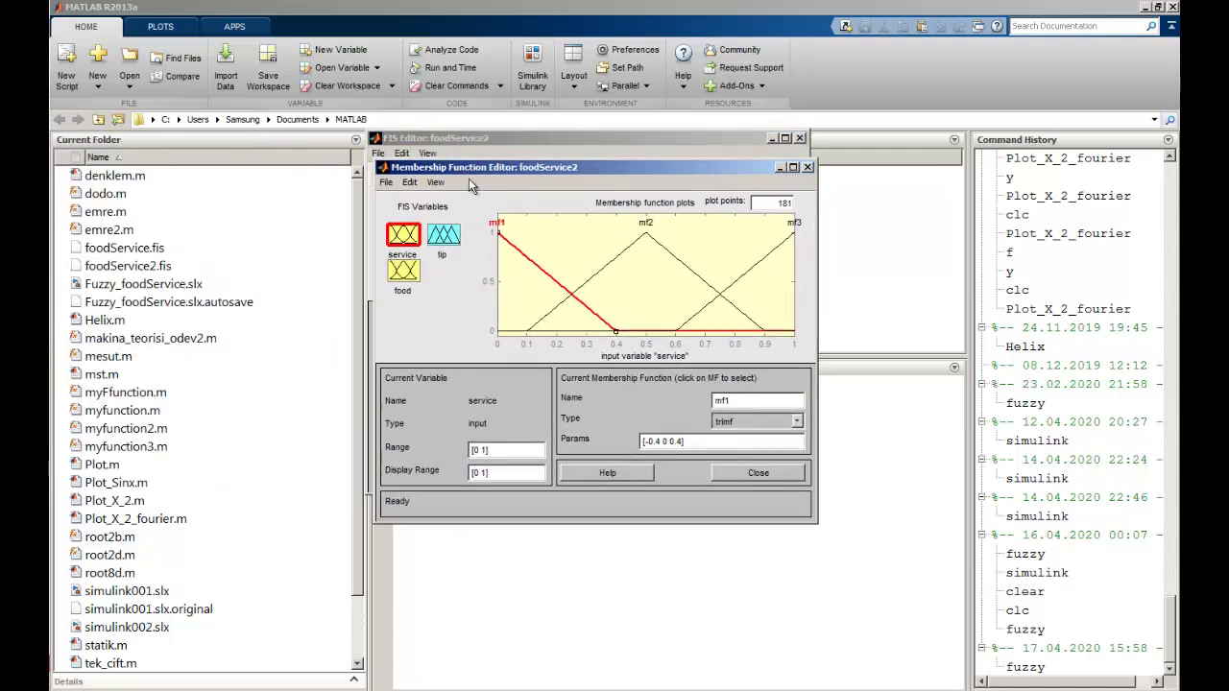
{"action": "left_click", "coordinate": [410, 183]}
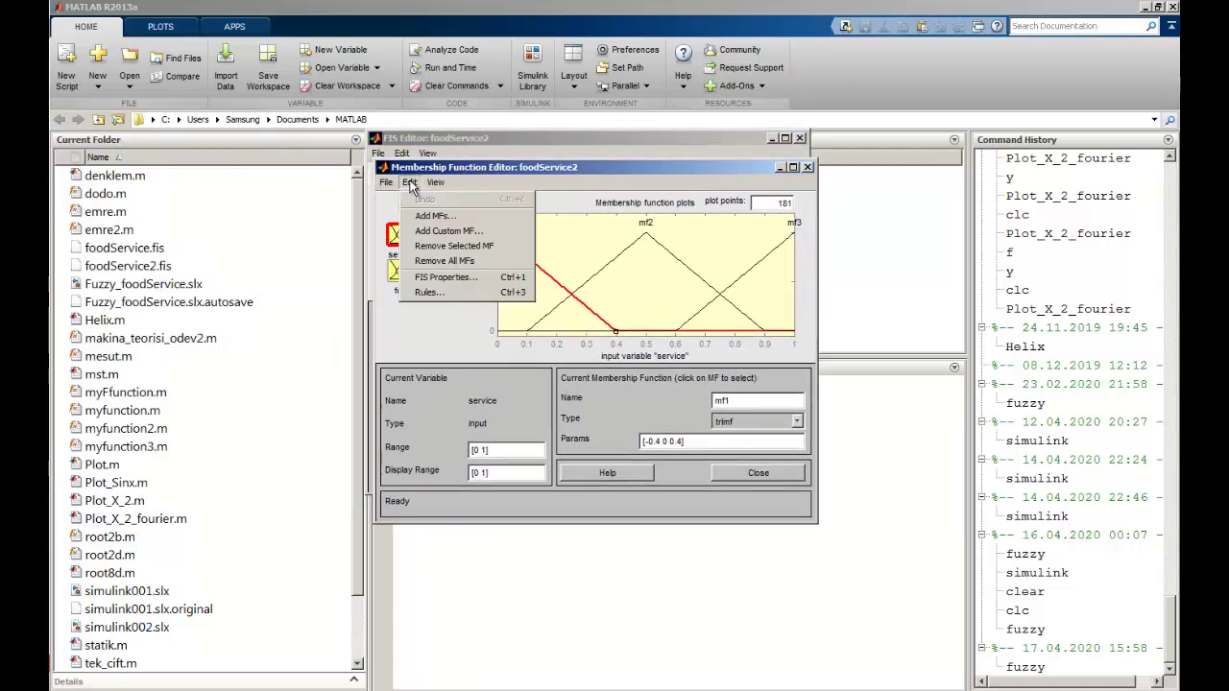
{"action": "left_click", "coordinate": [468, 262]}
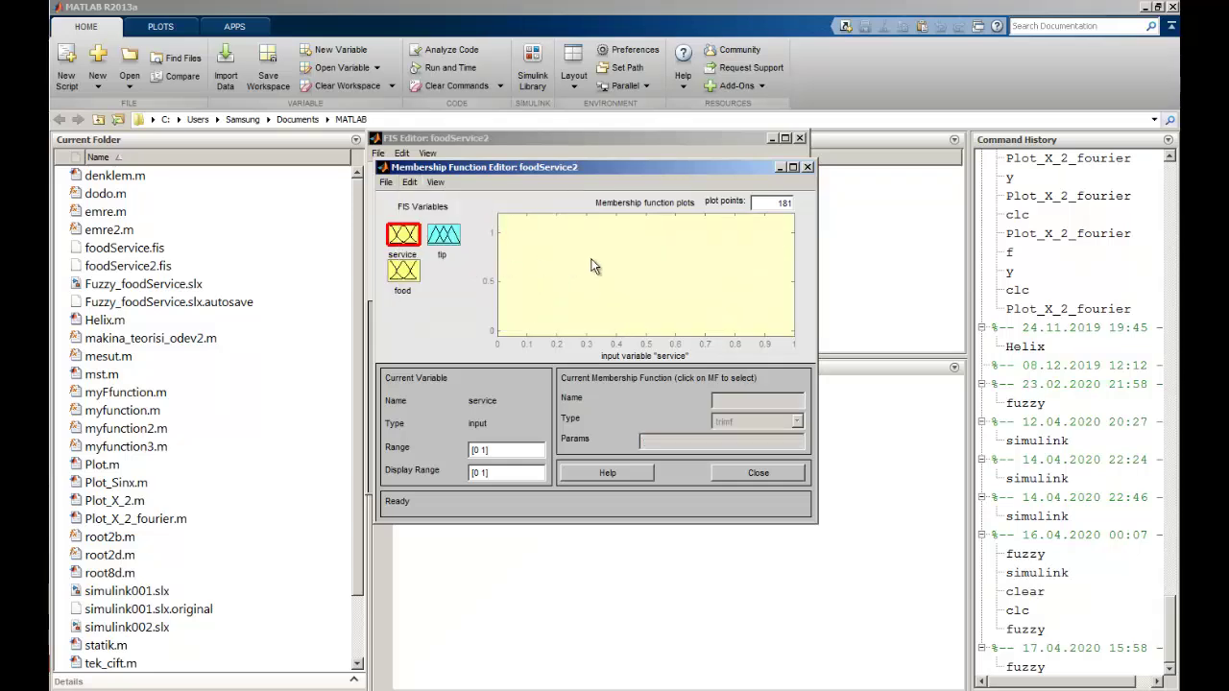
Add three membership functions of type gaussmf to the service input.
{"action": "left_click", "coordinate": [410, 183]}
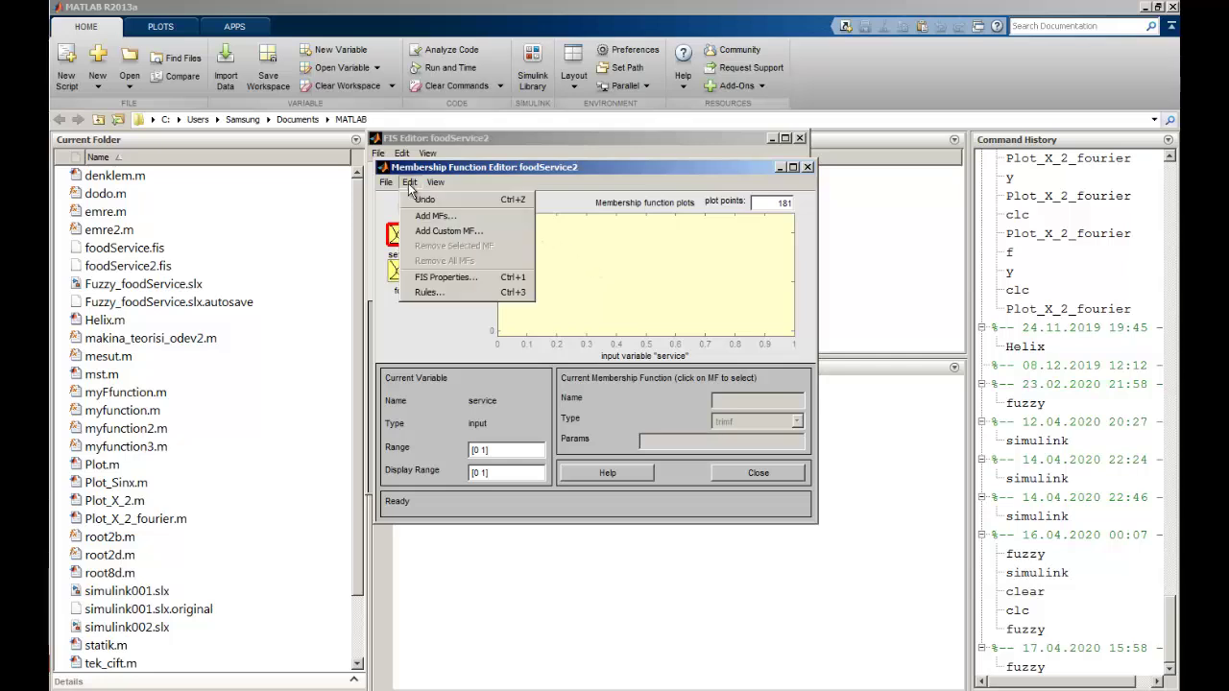
{"action": "left_click", "coordinate": [460, 221]}
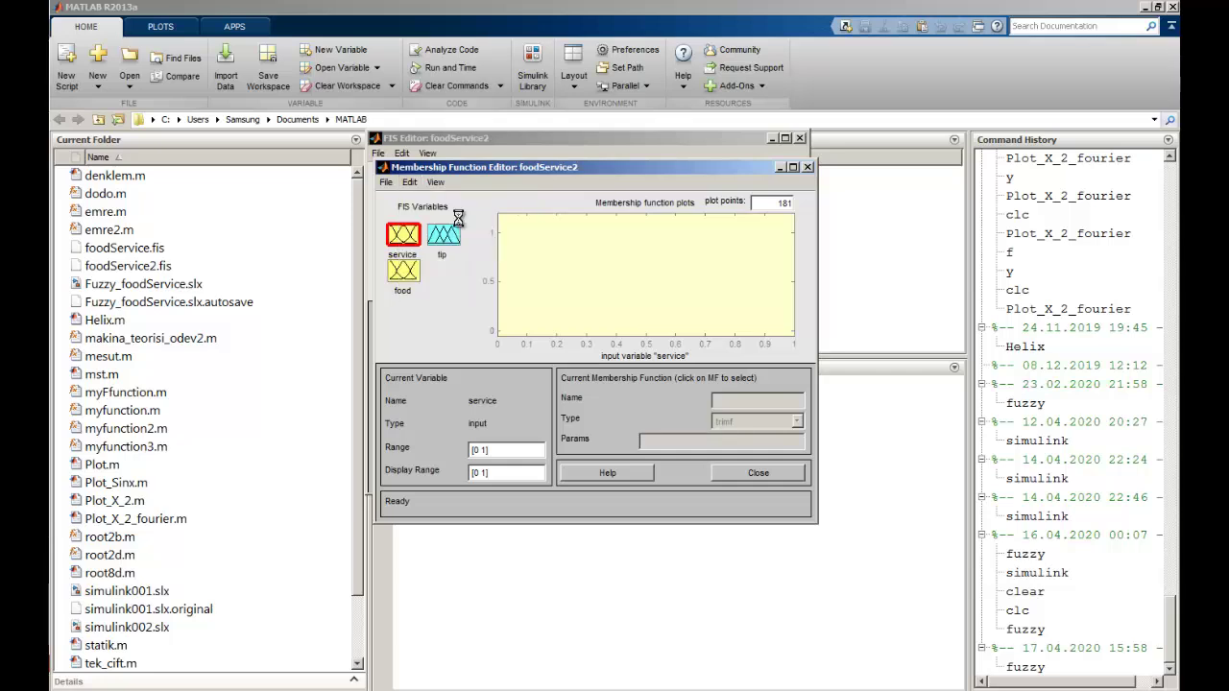
{"action": "left_click_drag", "start_coordinate": [571, 285], "coordinate": [601, 284]}
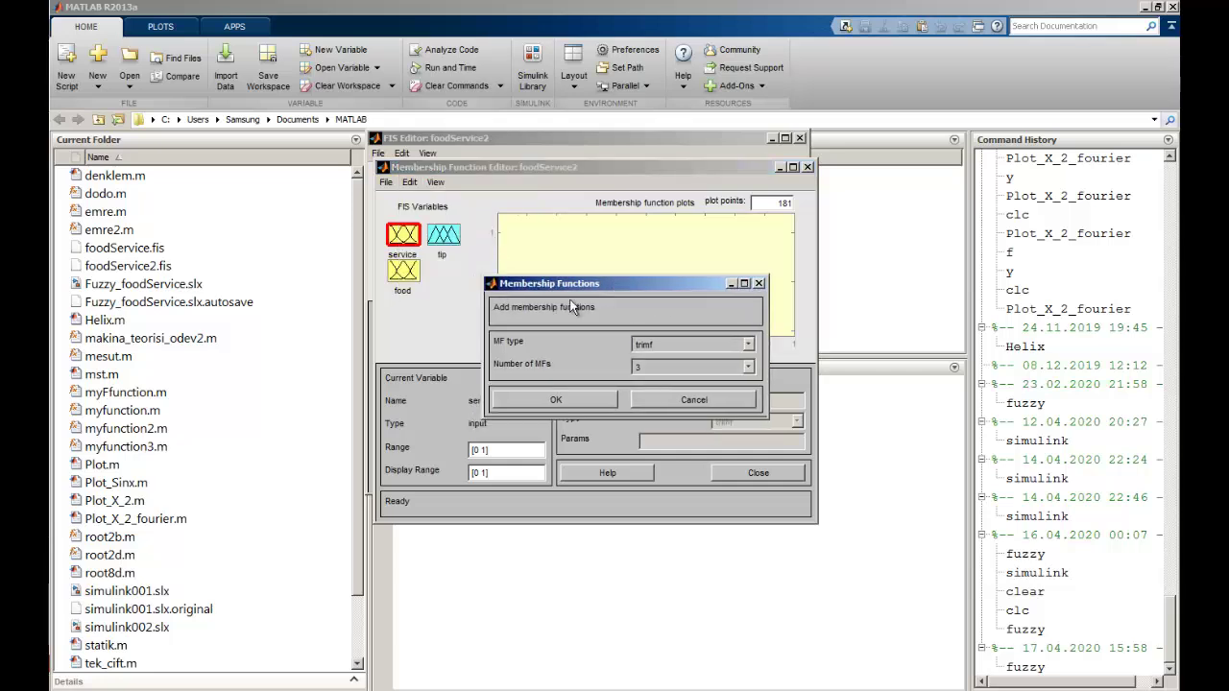
{"action": "left_click", "coordinate": [692, 344]}
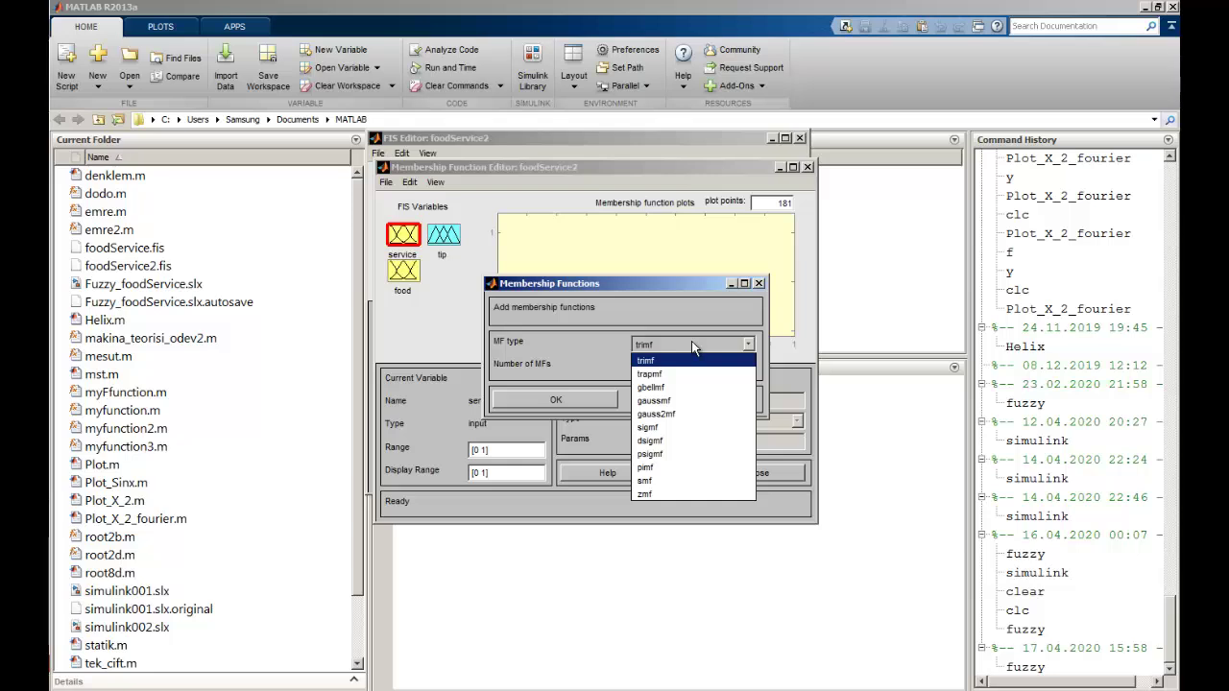
{"action": "left_click", "coordinate": [671, 402]}
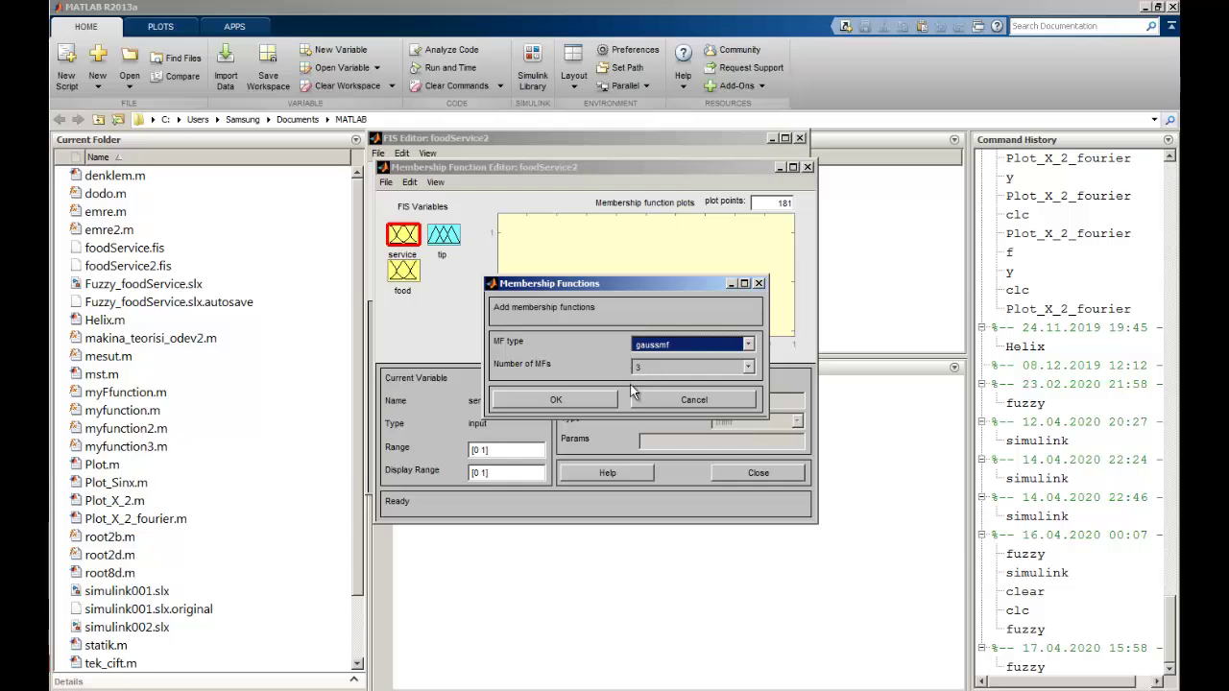
{"action": "left_click", "coordinate": [571, 399]}
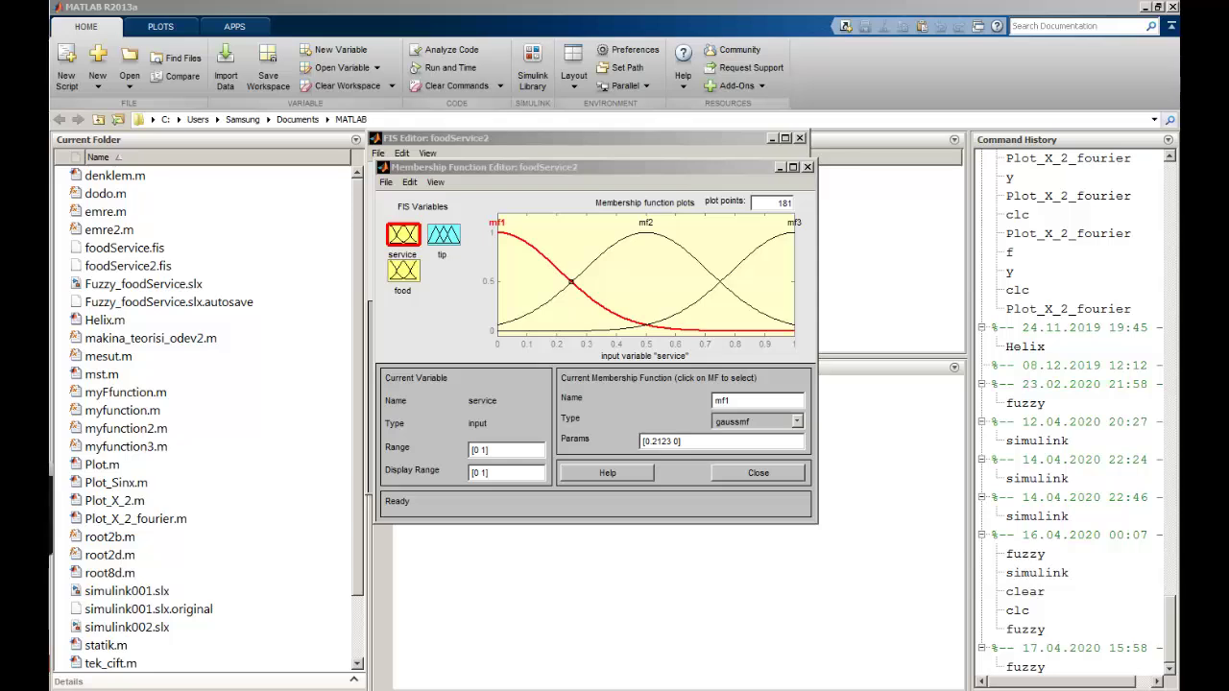
Rename the three service membership functions, in order along the axis, to poor, good and excellent.
{"action": "double_click", "coordinate": [738, 399]}
{"action": "type", "text": "poor"}
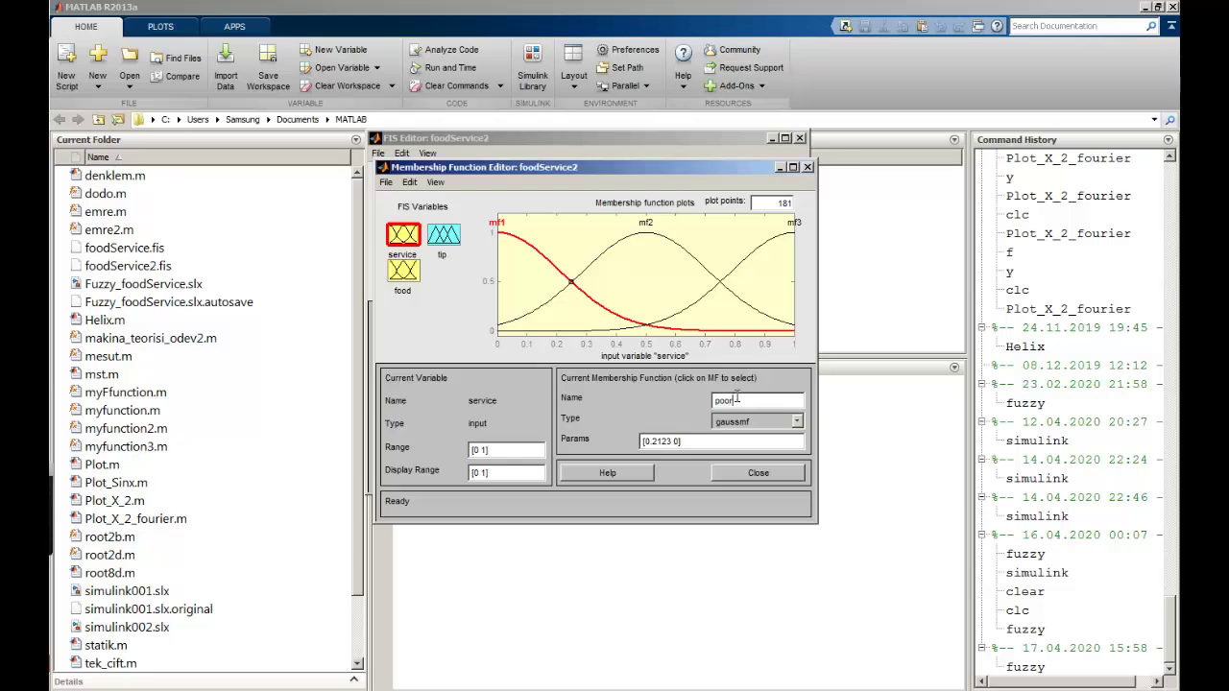
{"action": "left_click", "coordinate": [612, 248]}
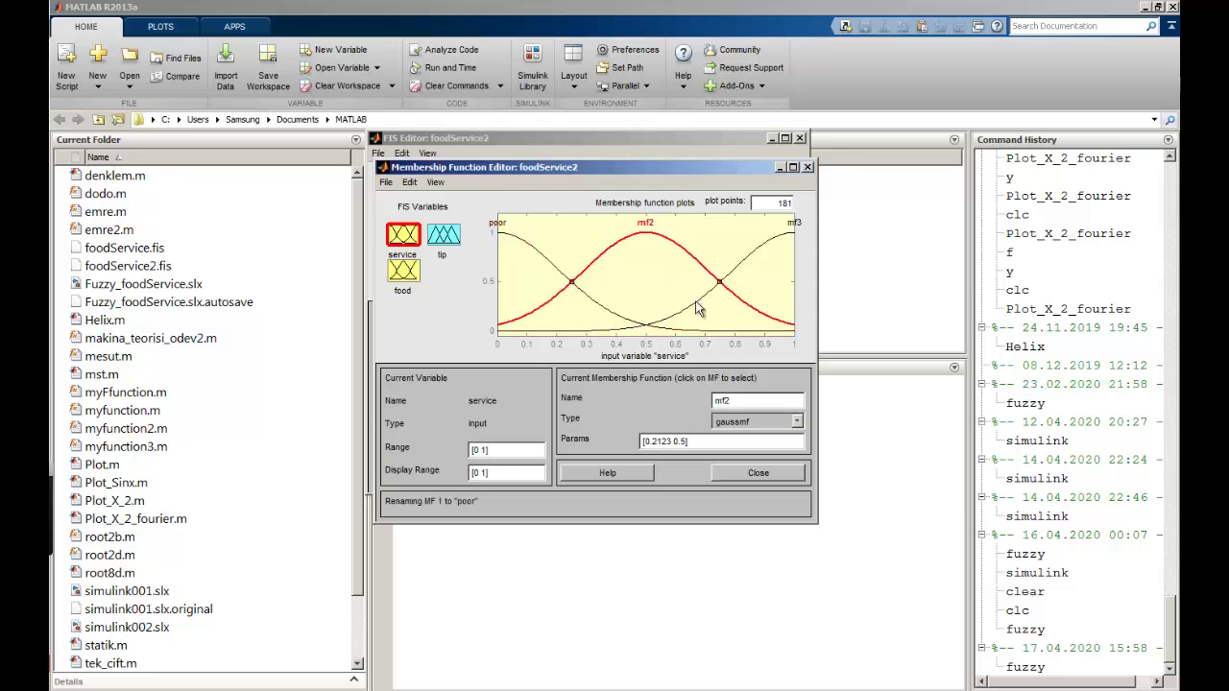
{"action": "double_click", "coordinate": [746, 401]}
{"action": "type", "text": "good"}
{"action": "left_click", "coordinate": [746, 268]}
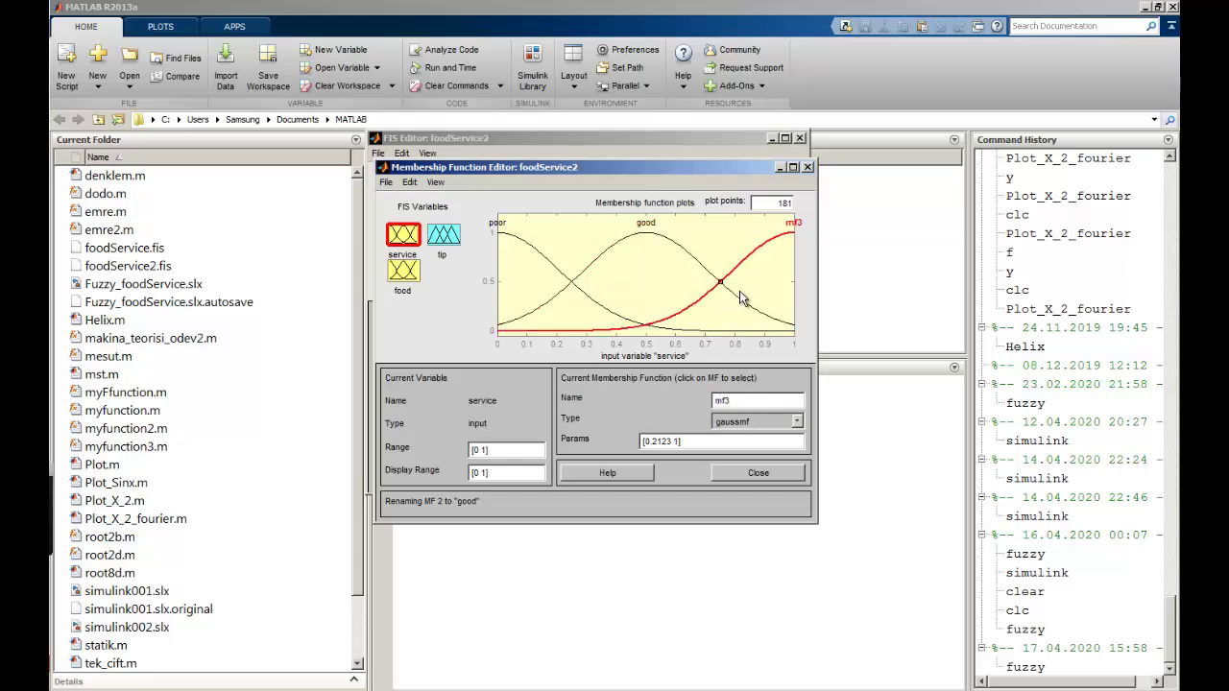
{"action": "double_click", "coordinate": [744, 402]}
{"action": "type", "text": "excellent"}
{"action": "left_click", "coordinate": [573, 255]}
{"action": "left_click", "coordinate": [515, 237]}
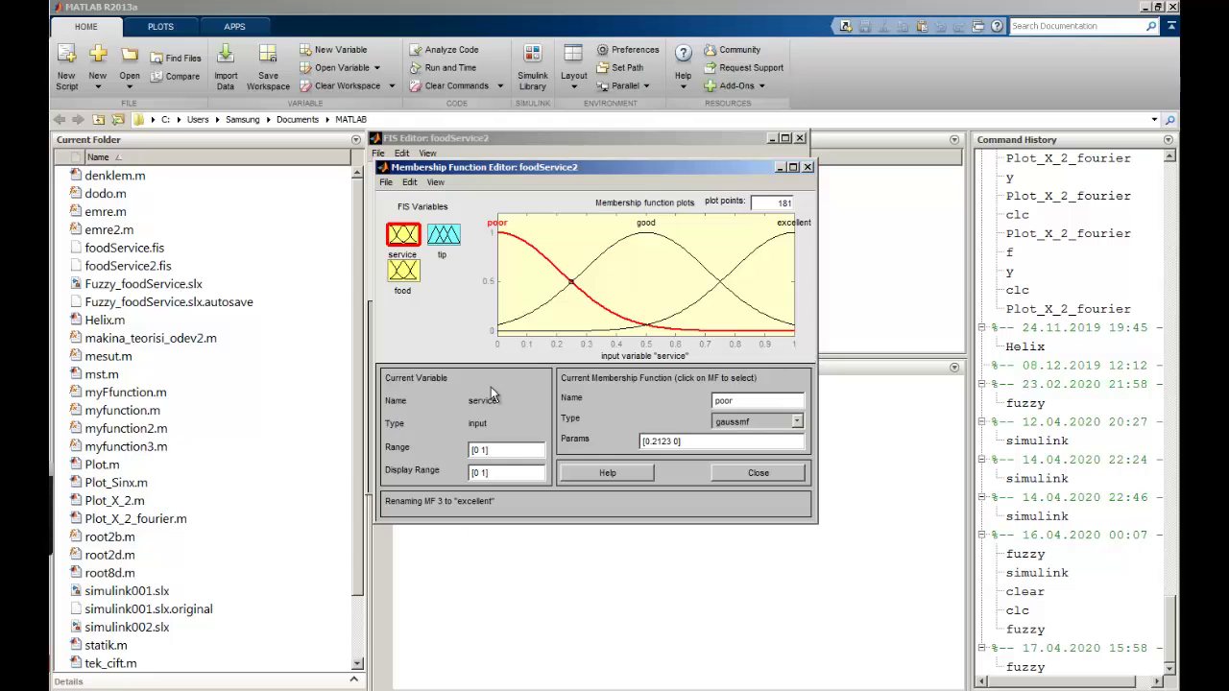
Set the service input's range to [0 10] and check the parameters of its membership functions.
{"action": "left_click", "coordinate": [486, 449]}
{"action": "type", "text": "0"}
{"action": "key", "text": "Return"}
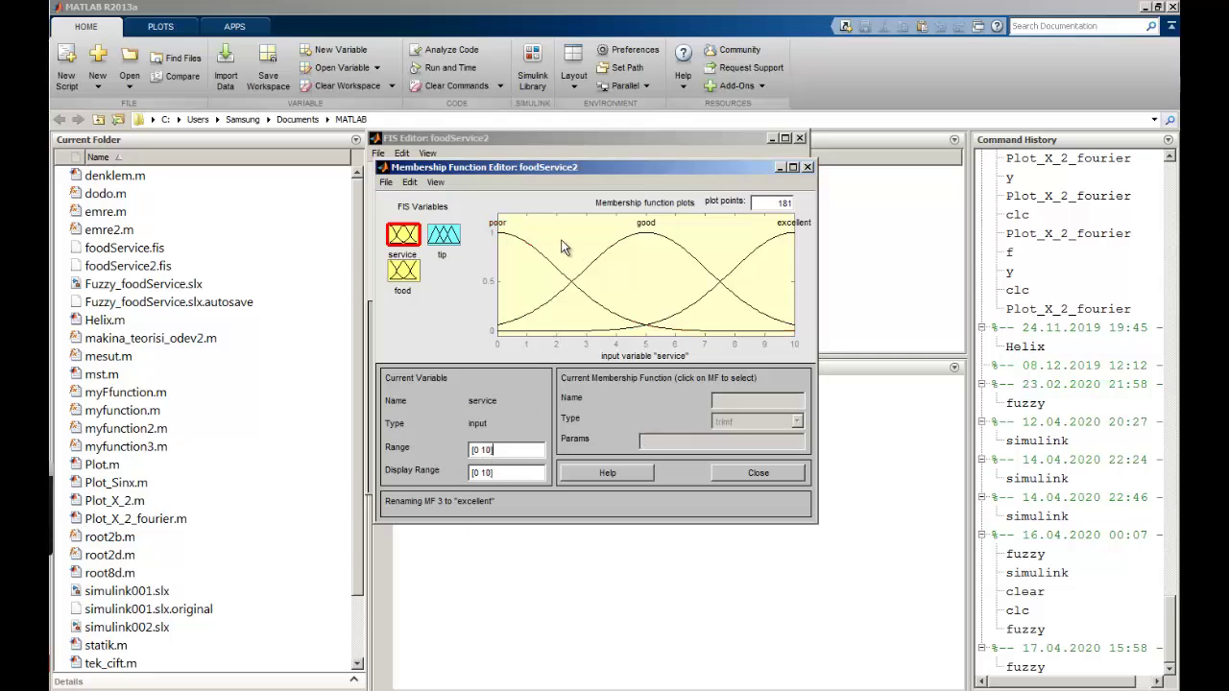
{"action": "left_click", "coordinate": [533, 250]}
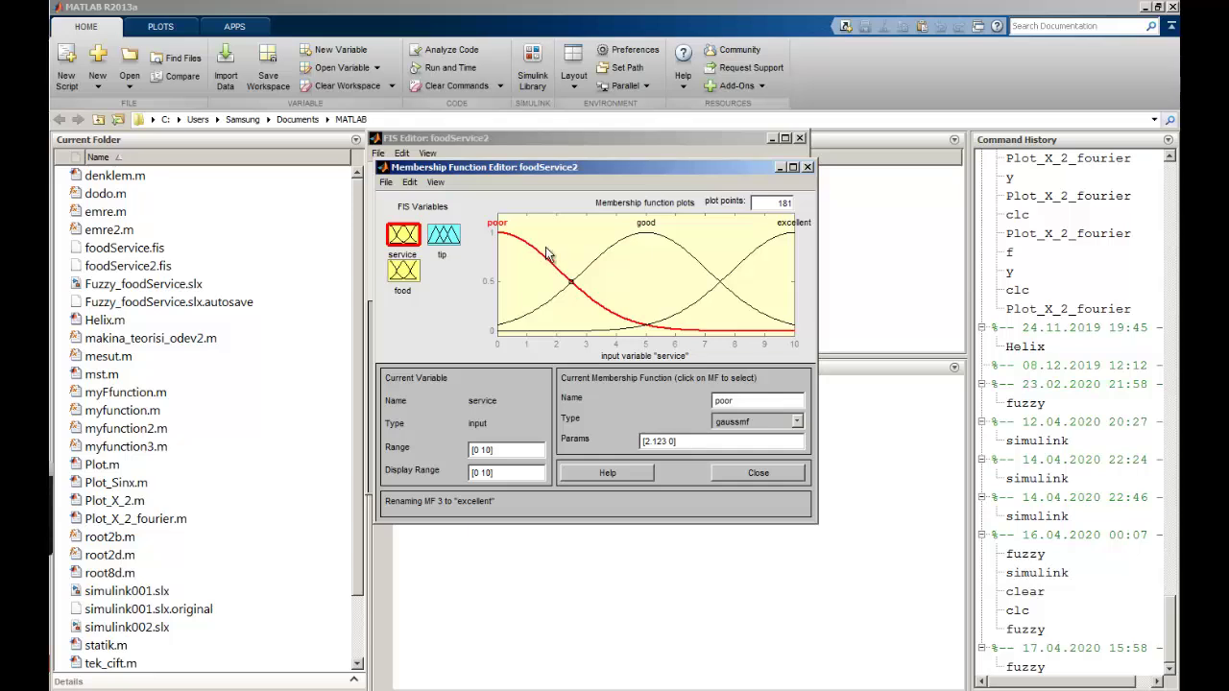
{"action": "left_click", "coordinate": [606, 255]}
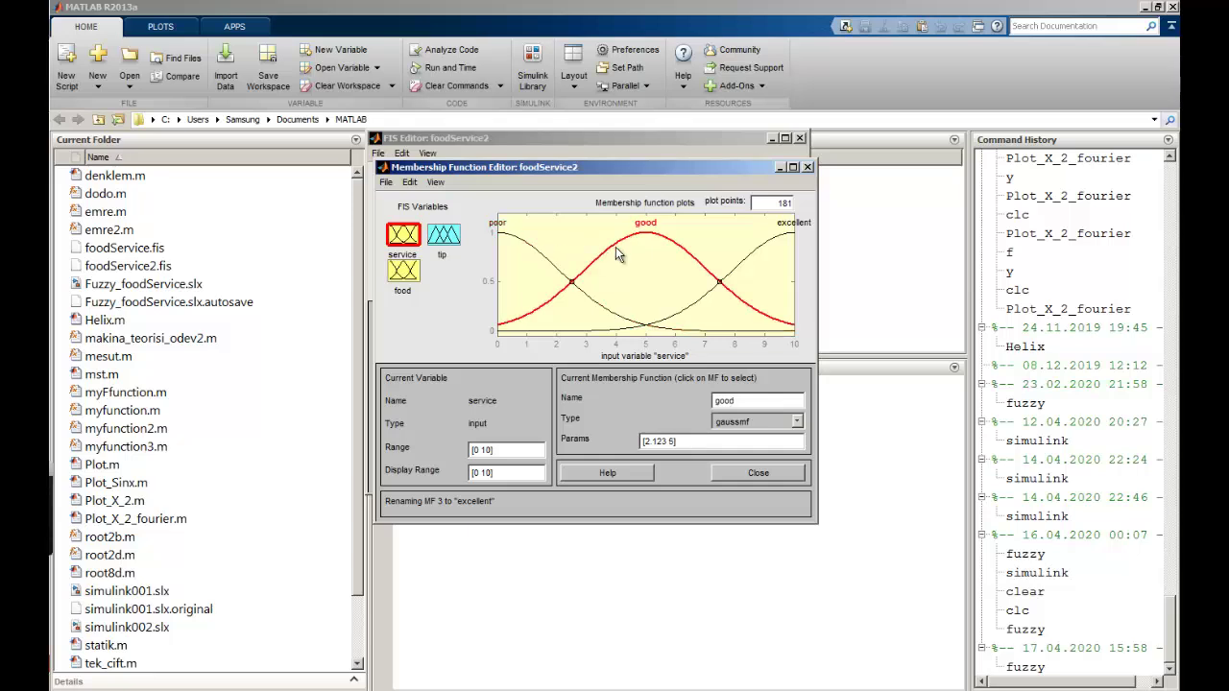
{"action": "left_click", "coordinate": [757, 257]}
Set the parameters of the service input's poor membership function to [1.5 0].
{"action": "left_click", "coordinate": [533, 251]}
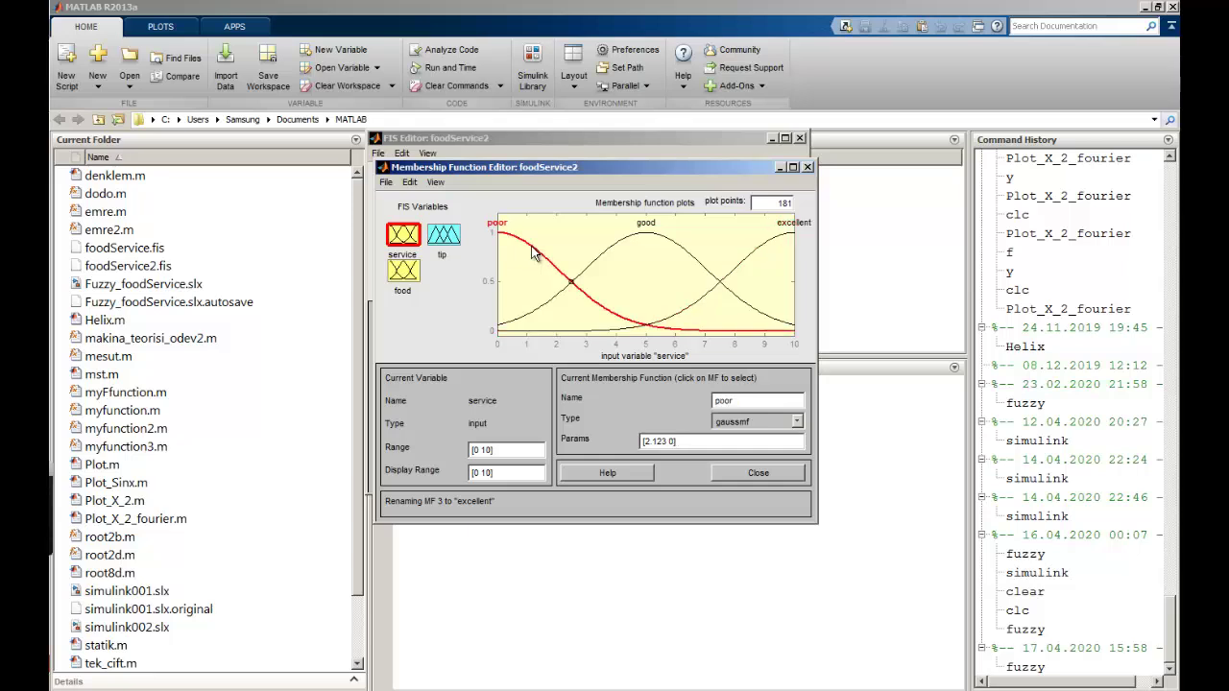
{"action": "left_click", "coordinate": [645, 441]}
{"action": "key", "text": "BackSpace"}
{"action": "type", "text": "1"}
{"action": "key", "text": "Delete"}
{"action": "key", "text": "Delete"}
{"action": "key", "text": "Delete"}
{"action": "key", "text": "Delete"}
{"action": "type", "text": ".5"}
{"action": "key", "text": "Tab"}
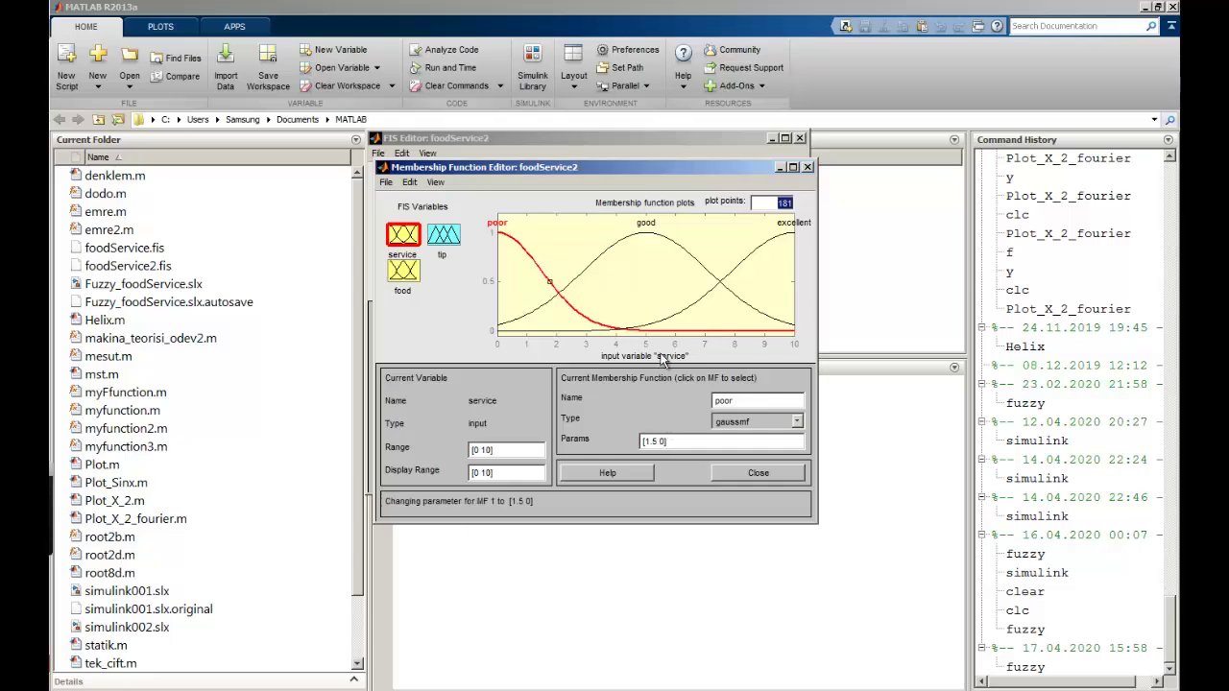
Set the parameters of the service input's good membership function to [1.5 5].
{"action": "left_click", "coordinate": [599, 258]}
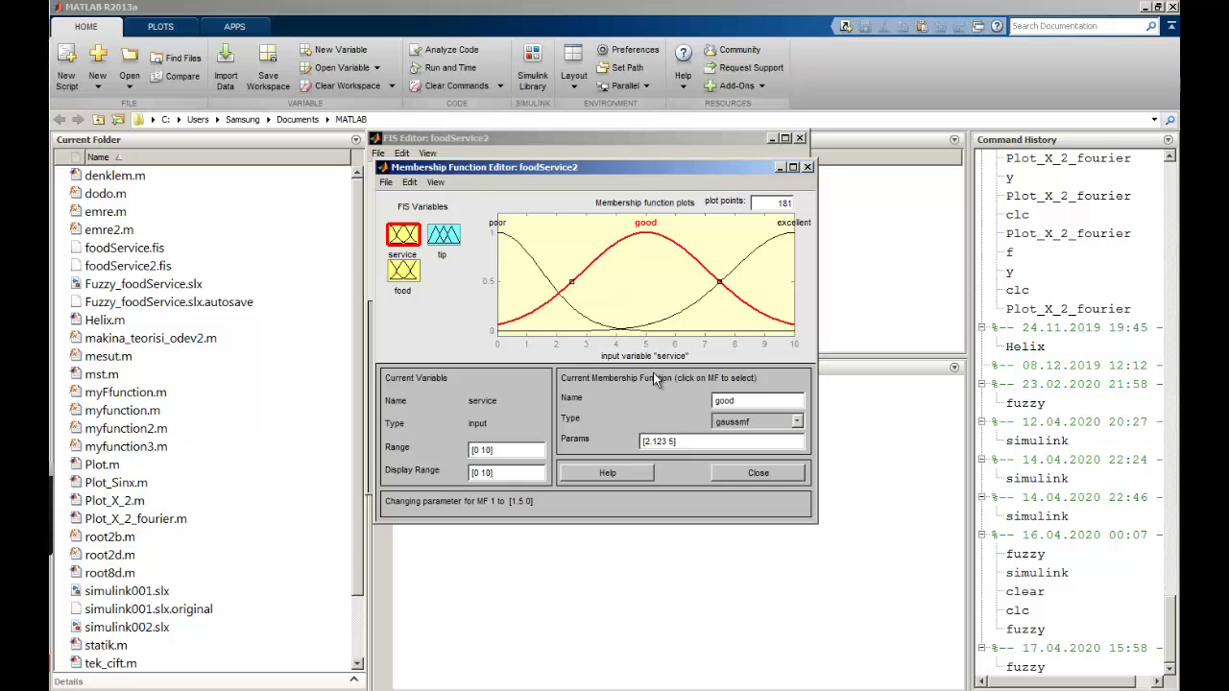
{"action": "left_click", "coordinate": [649, 441]}
{"action": "key", "text": "Right"}
{"action": "key", "text": "Right"}
{"action": "key", "text": "Right"}
{"action": "key", "text": "Right"}
{"action": "key", "text": "BackSpace"}
{"action": "key", "text": "BackSpace"}
{"action": "key", "text": "BackSpace"}
{"action": "key", "text": "BackSpace"}
{"action": "type", "text": ".5"}
{"action": "left_click", "coordinate": [674, 263]}
{"action": "left_click", "coordinate": [662, 247]}
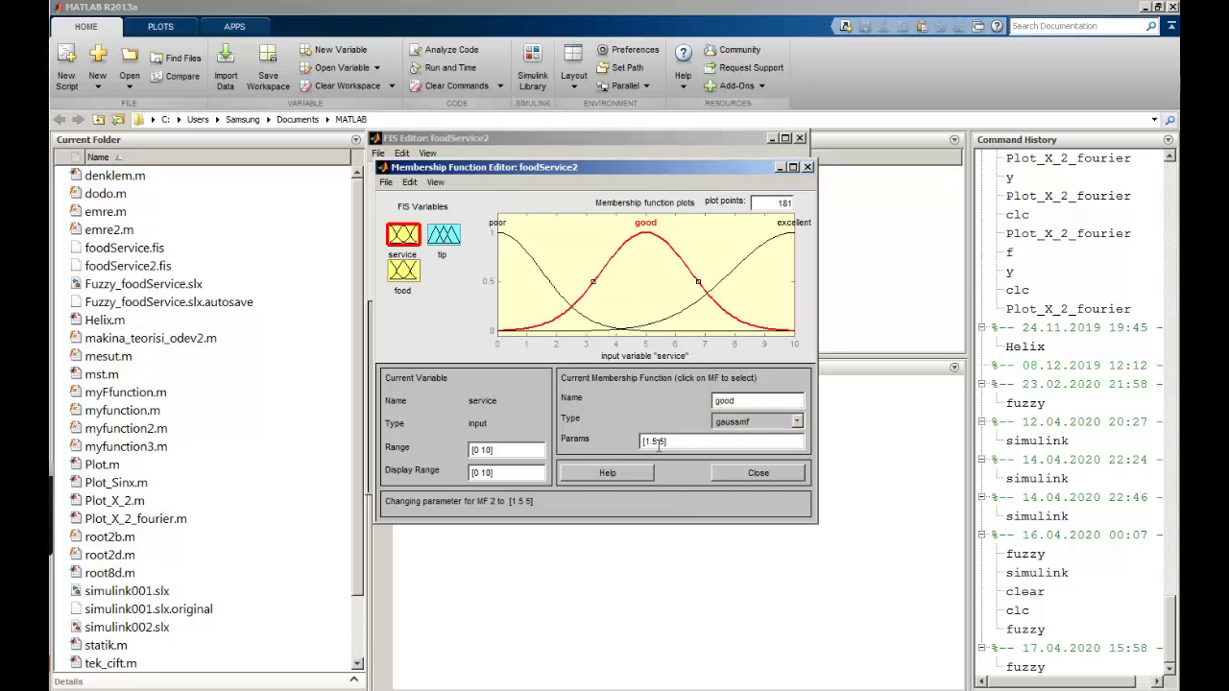
Set the parameters of the service input's excellent membership function to [1.5 10].
{"action": "left_click", "coordinate": [744, 278]}
{"action": "left_click", "coordinate": [739, 271]}
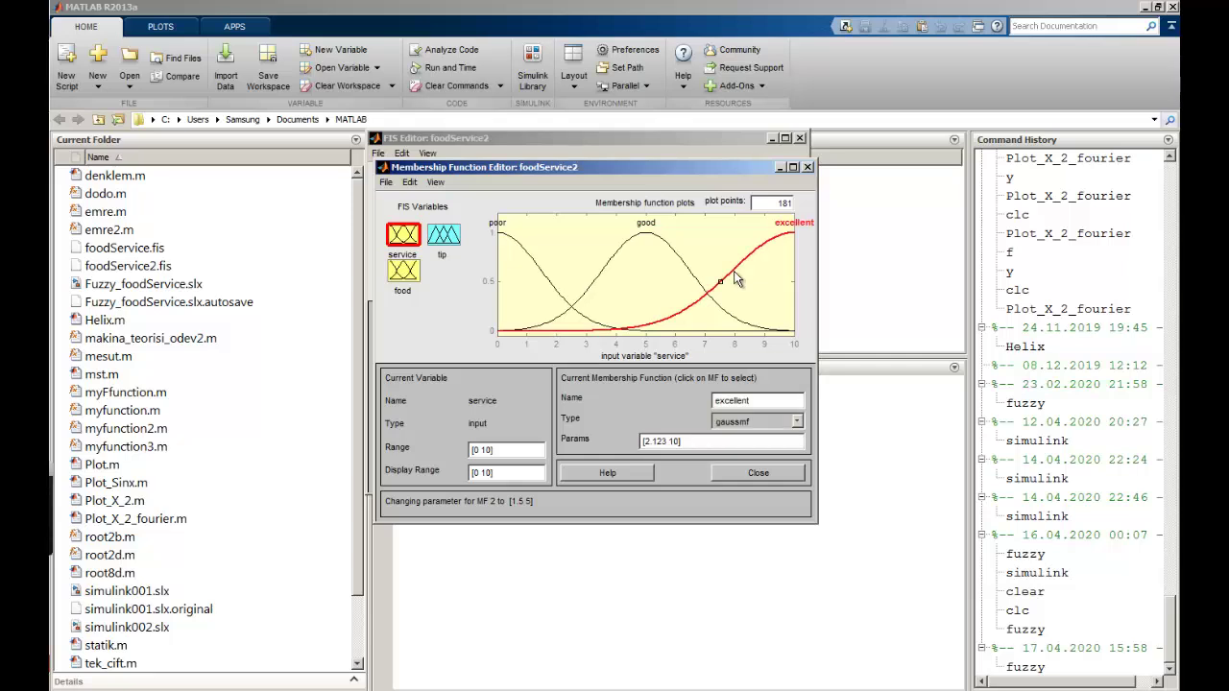
{"action": "left_click", "coordinate": [645, 442]}
{"action": "type", "text": "1.5"}
{"action": "key", "text": "Return"}
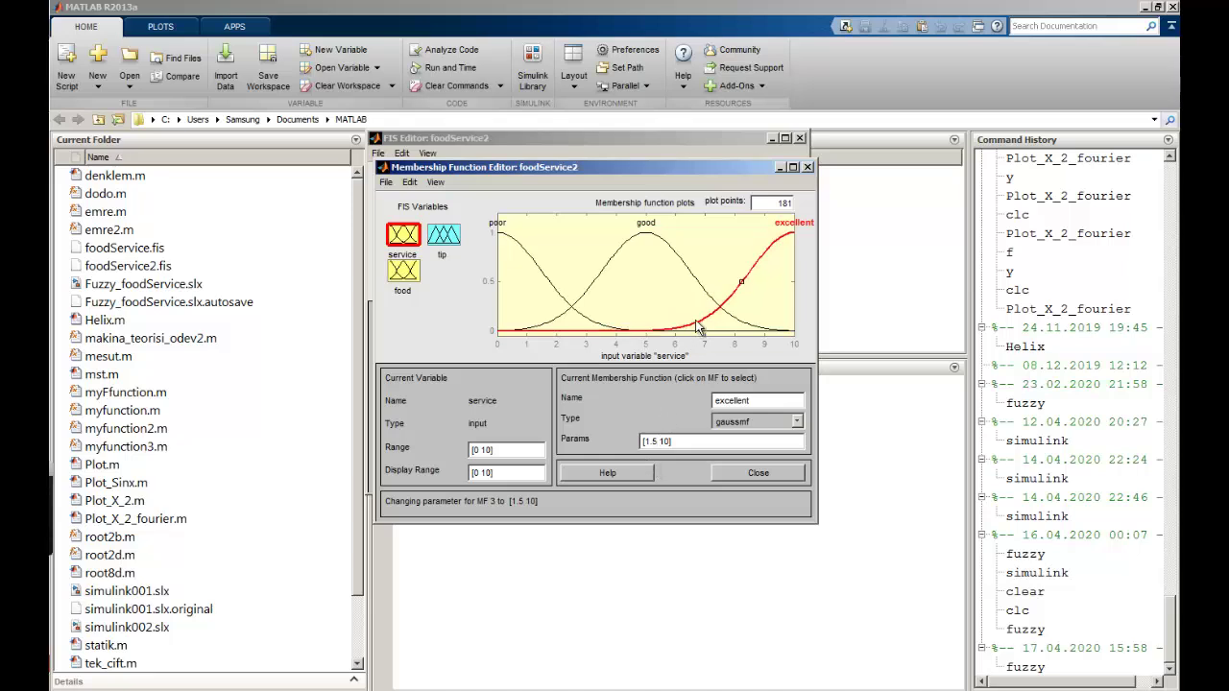
{"action": "left_click", "coordinate": [615, 272]}
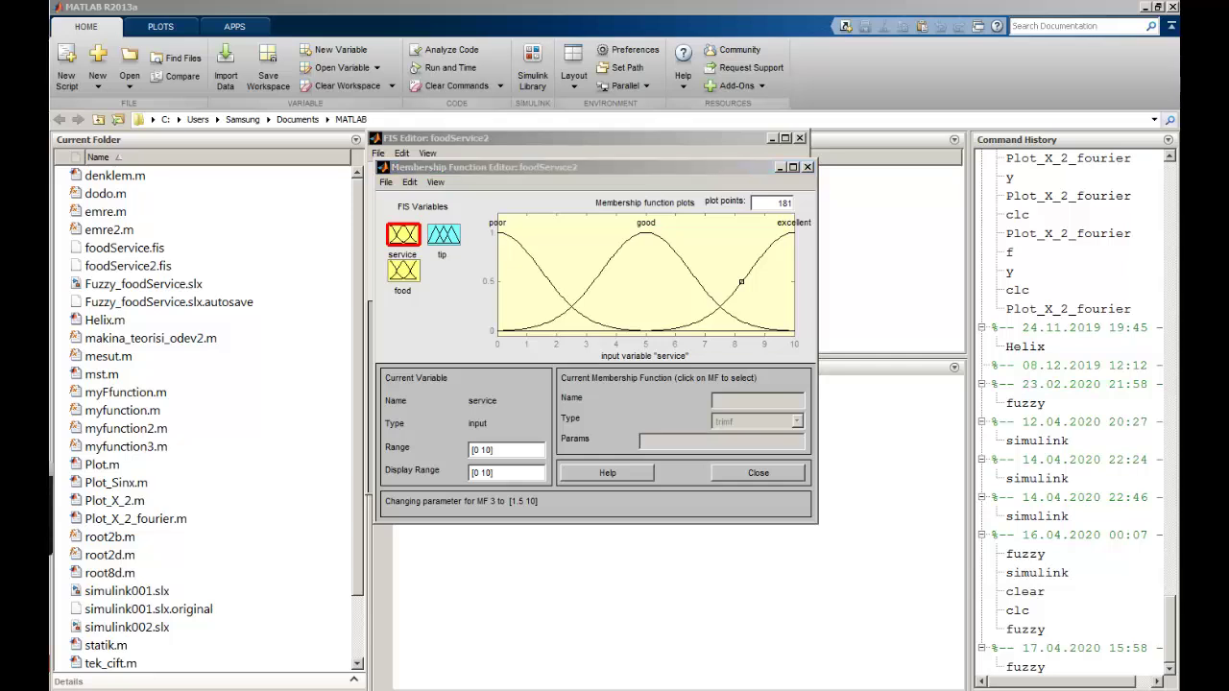
Select the food input and remove all of its default membership functions.
{"action": "left_click", "coordinate": [427, 278]}
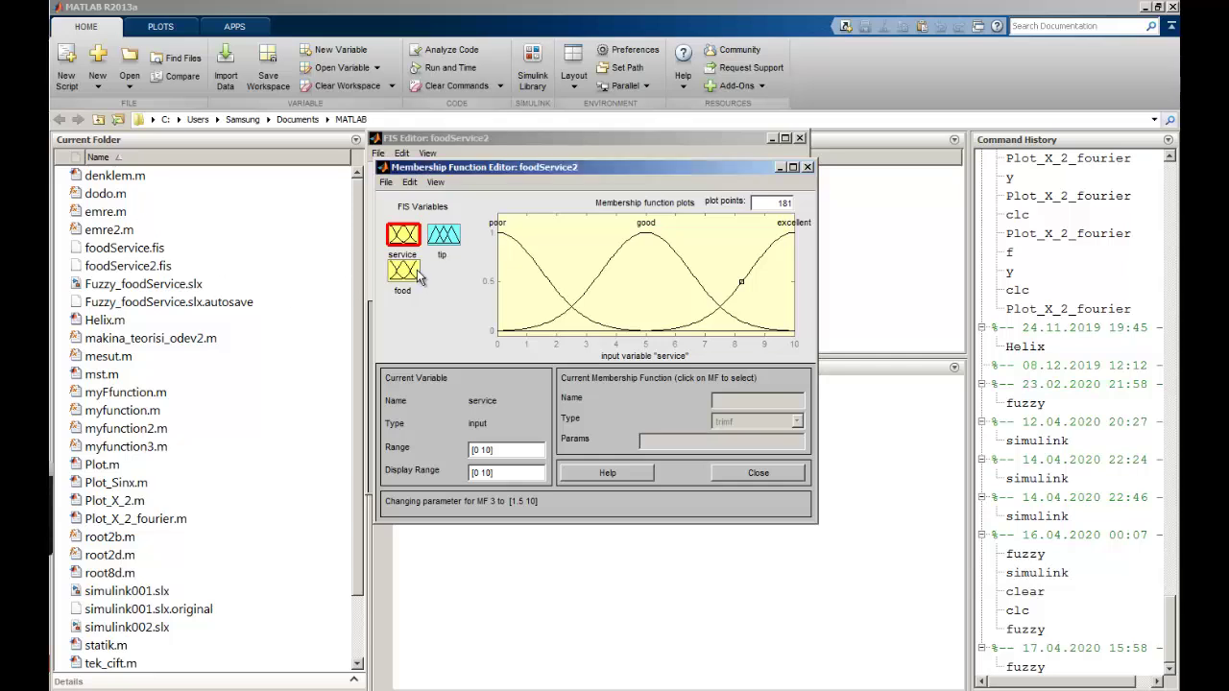
{"action": "left_click", "coordinate": [404, 273]}
{"action": "left_click", "coordinate": [408, 183]}
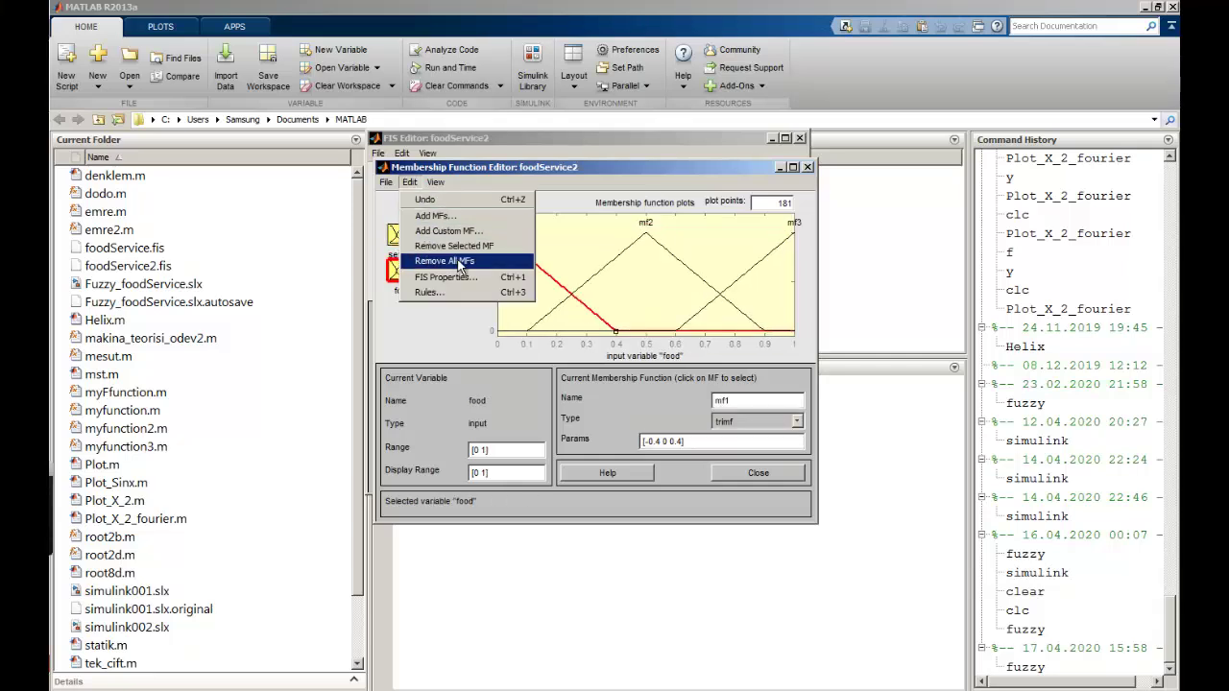
{"action": "left_click", "coordinate": [459, 261]}
Add two membership functions of type trapmf to the food input.
{"action": "left_click", "coordinate": [409, 183]}
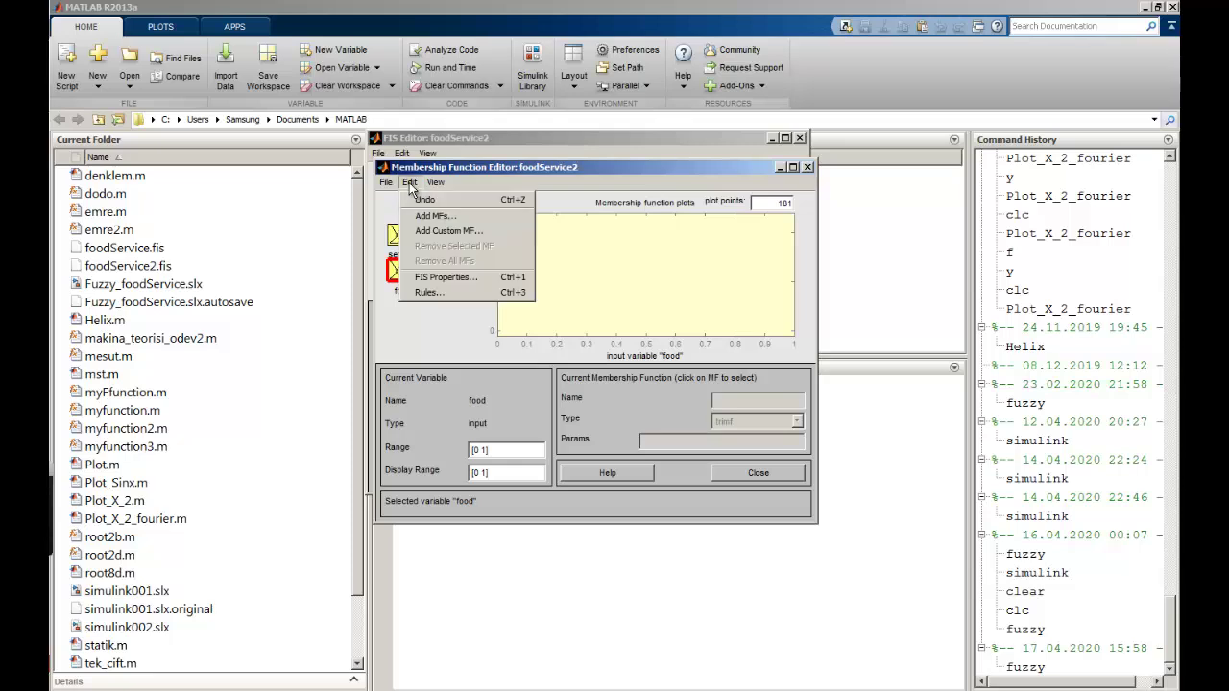
{"action": "left_click", "coordinate": [444, 217]}
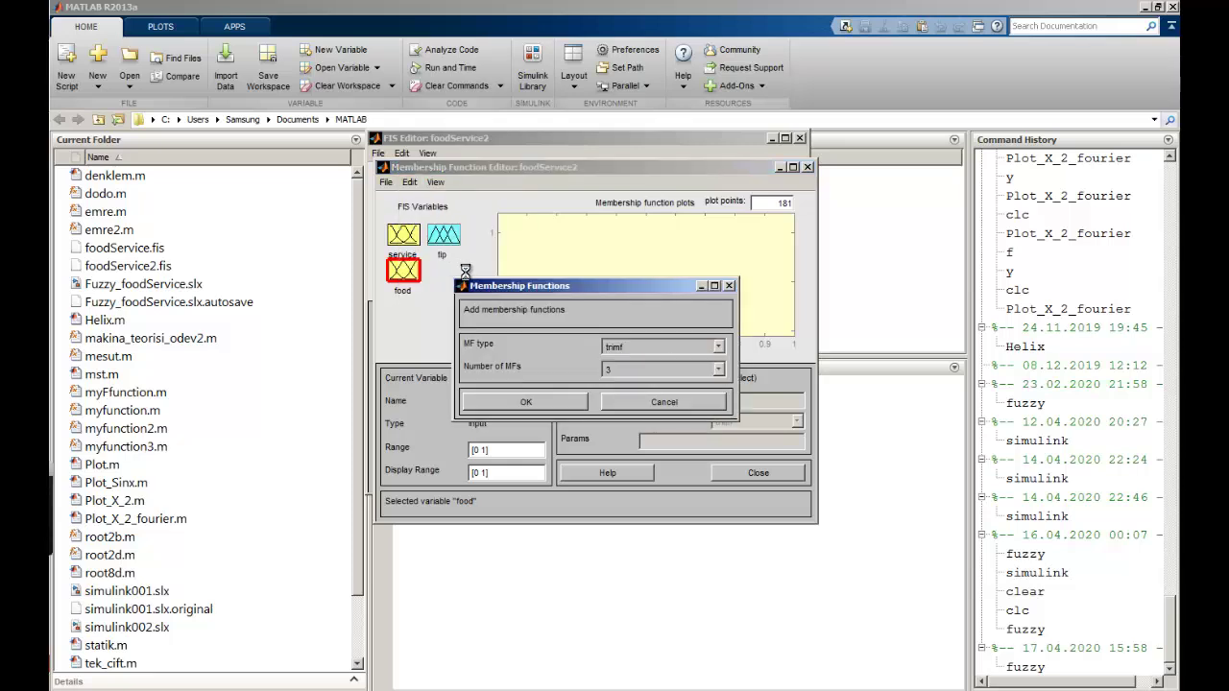
{"action": "left_click", "coordinate": [634, 351]}
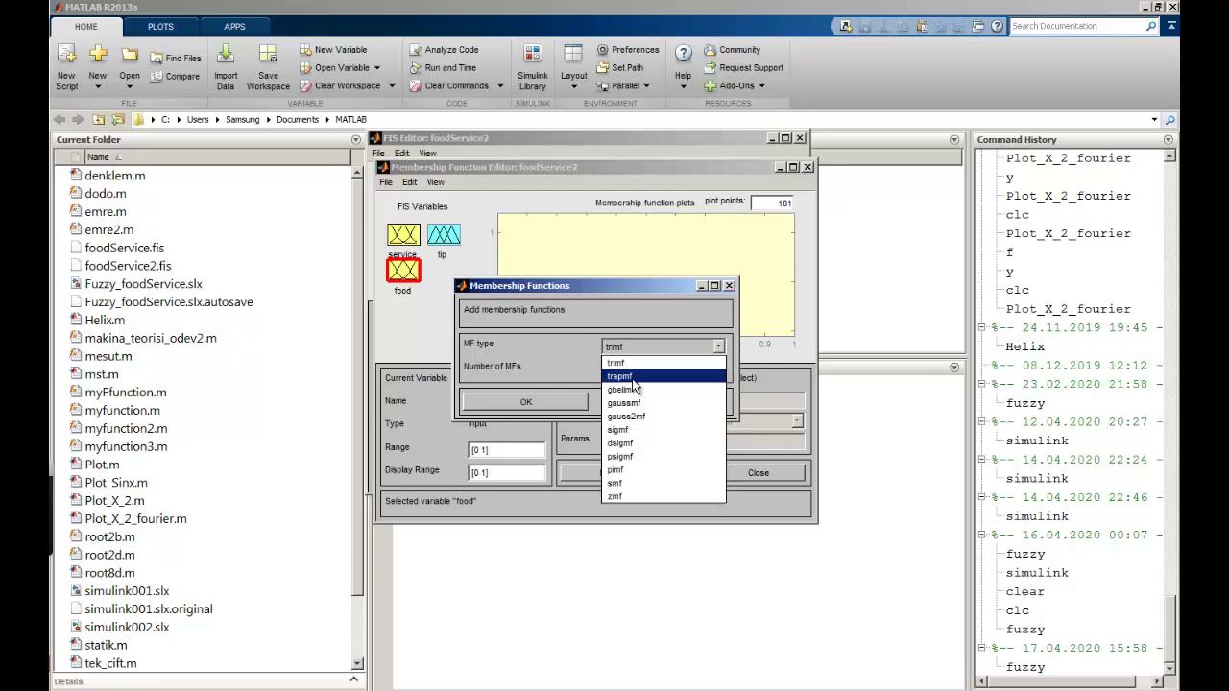
{"action": "left_click", "coordinate": [633, 378]}
{"action": "left_click", "coordinate": [633, 371]}
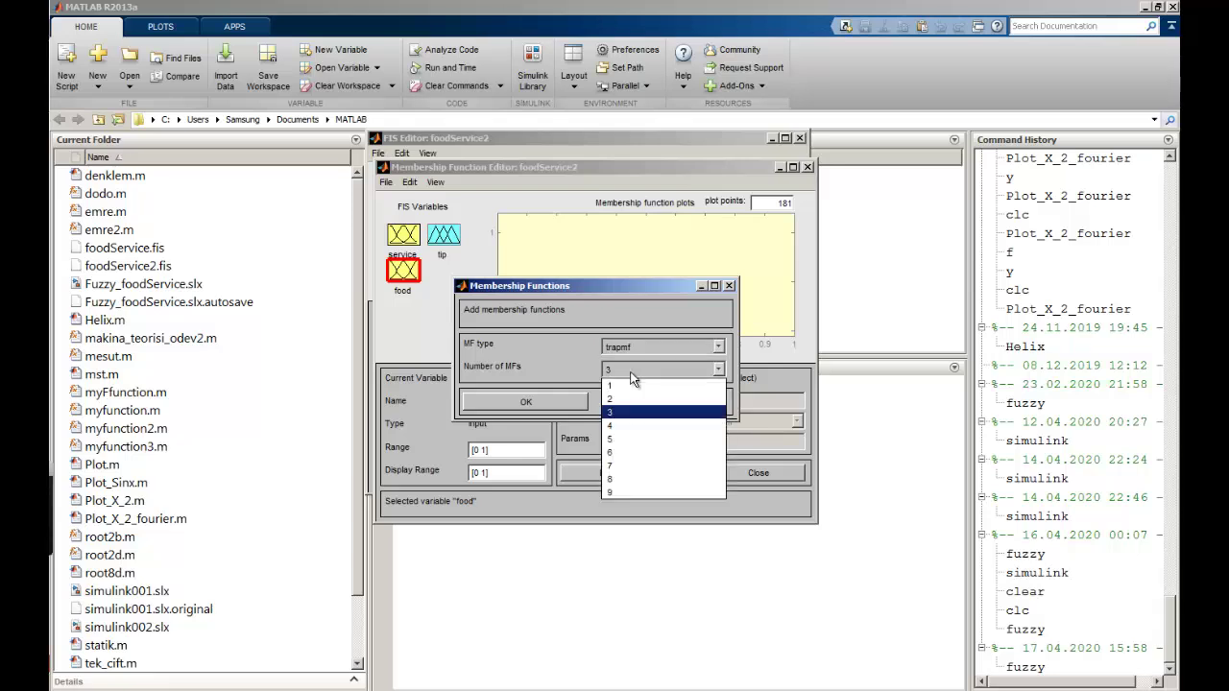
{"action": "left_click", "coordinate": [619, 398]}
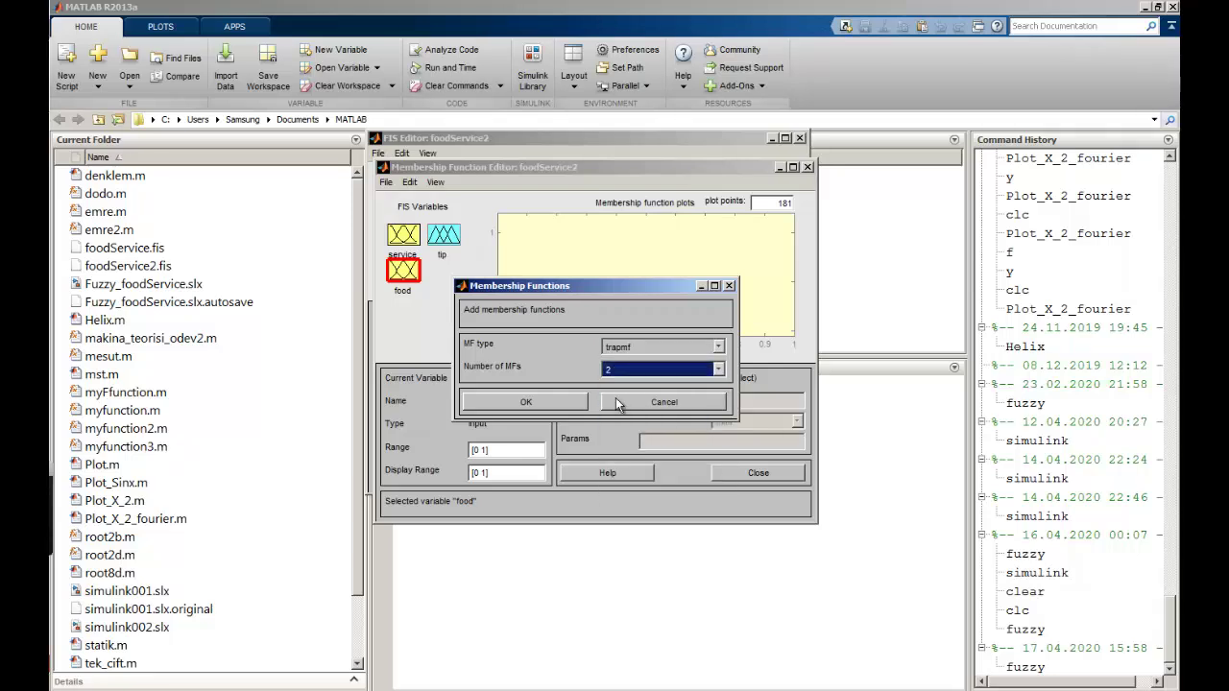
{"action": "left_click", "coordinate": [528, 402]}
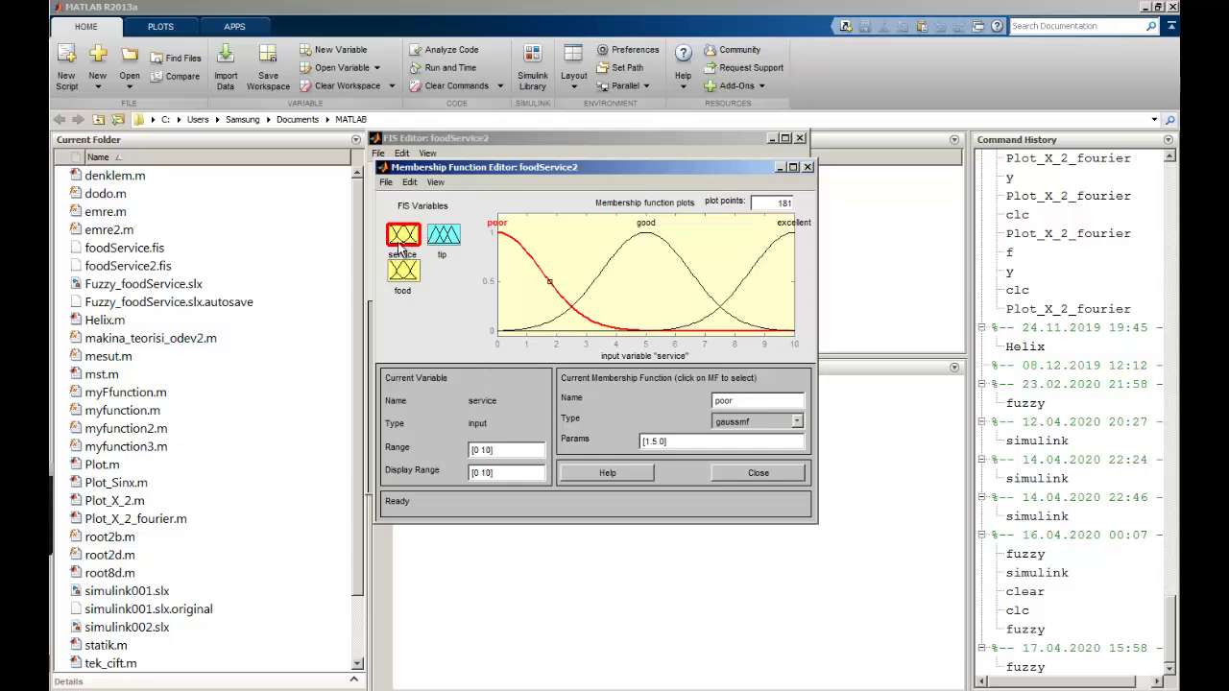
Rename the food input's two membership functions, in order along the axis, to rancid and delicious.
{"action": "left_click", "coordinate": [400, 271]}
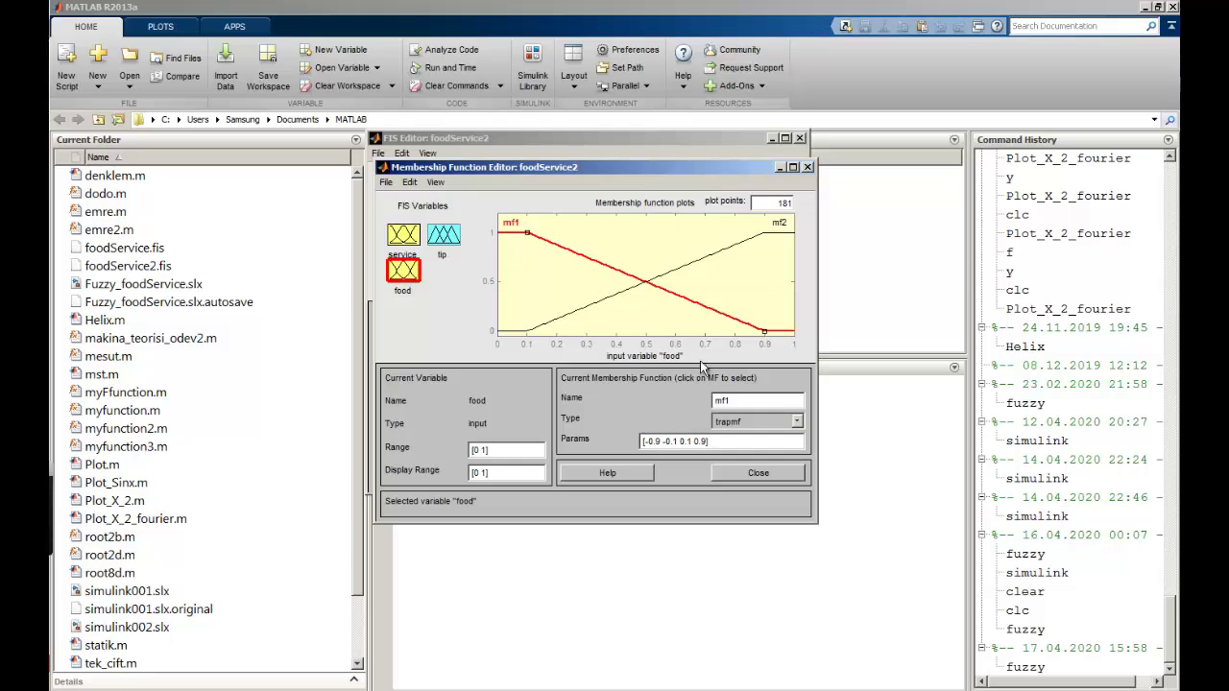
{"action": "double_click", "coordinate": [751, 399]}
{"action": "type", "text": "rancid"}
{"action": "key", "text": "Return"}
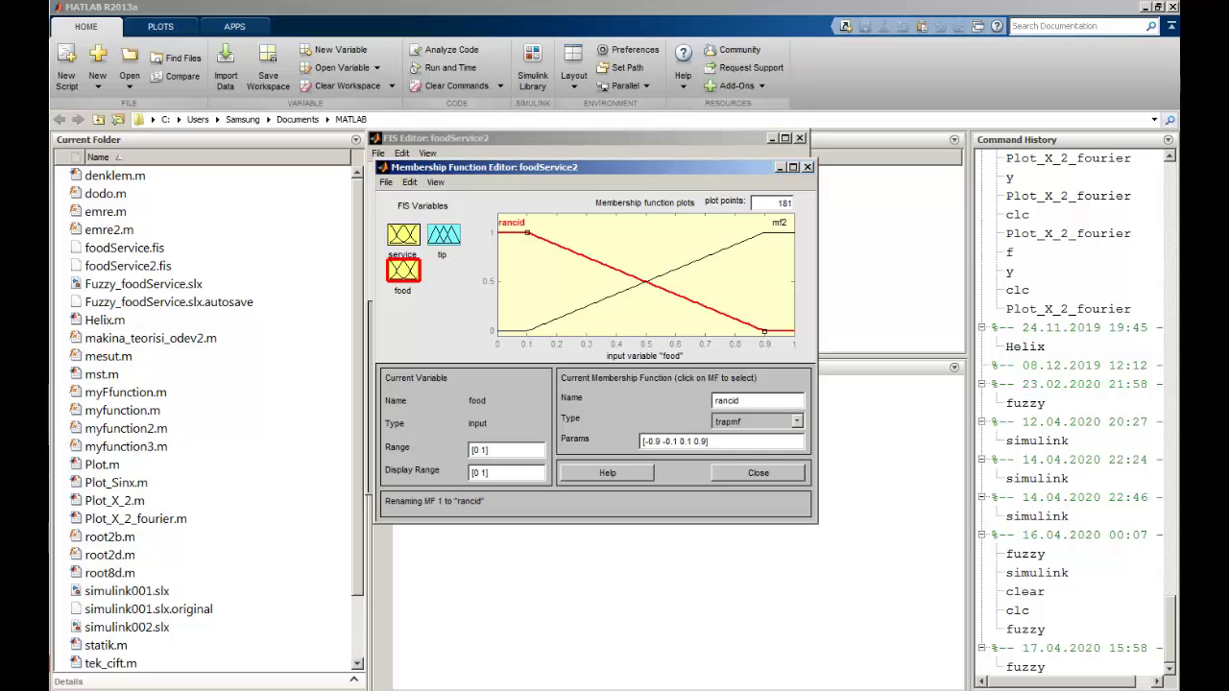
{"action": "left_click", "coordinate": [686, 267]}
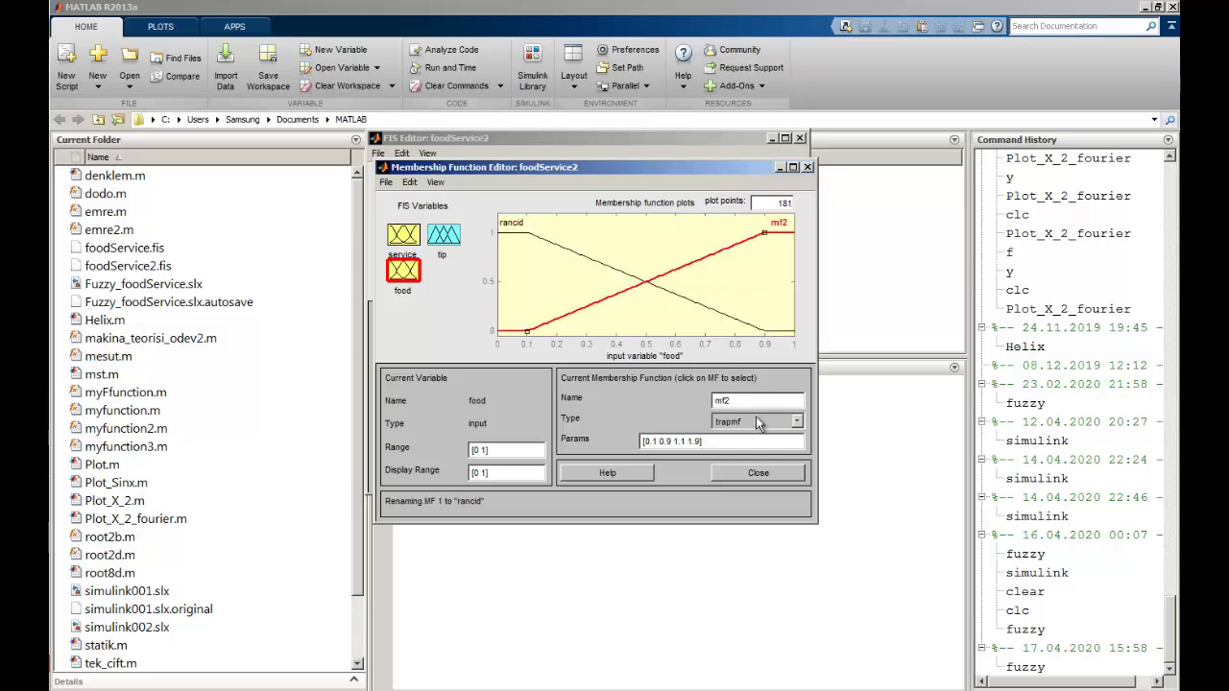
{"action": "double_click", "coordinate": [740, 396]}
{"action": "type", "text": "delicious"}
{"action": "key", "text": "Return"}
Set the food input's range to [0 10].
{"action": "left_click", "coordinate": [533, 233]}
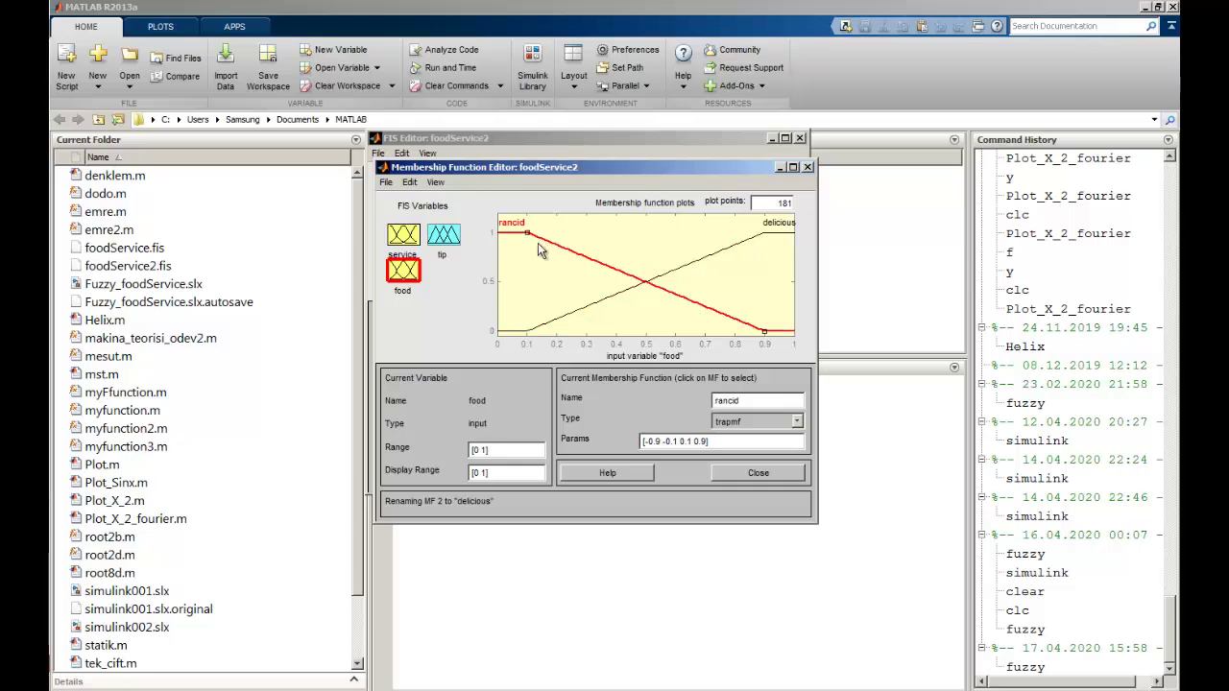
{"action": "left_click", "coordinate": [483, 450]}
{"action": "type", "text": "0"}
{"action": "key", "text": "Return"}
Set the parameters of the food input's rancid membership function to [0 0 1 3].
{"action": "left_click", "coordinate": [541, 237]}
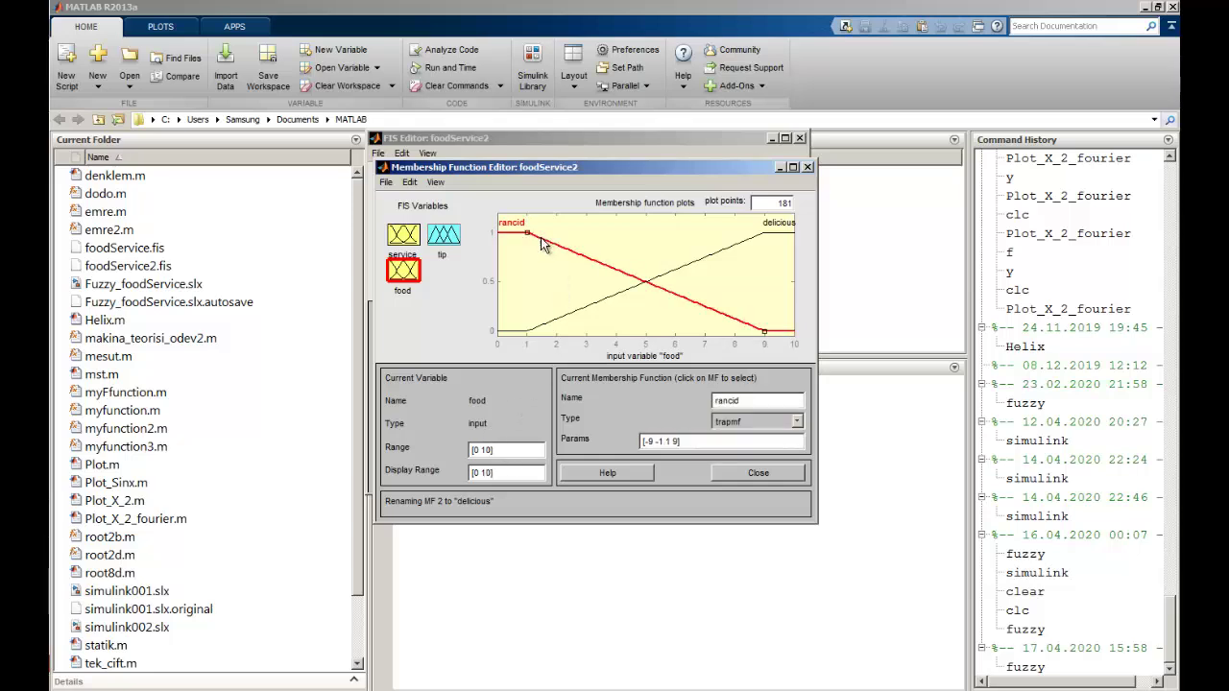
{"action": "left_click", "coordinate": [656, 443]}
{"action": "key", "text": "Right"}
{"action": "key", "text": "Right"}
{"action": "key", "text": "Delete"}
{"action": "key", "text": "Delete"}
{"action": "key", "text": "BackSpace"}
{"action": "type", "text": "0"}
{"action": "left_click", "coordinate": [673, 442]}
{"action": "key", "text": "BackSpace"}
{"action": "type", "text": "3"}
{"action": "left_click", "coordinate": [683, 327]}
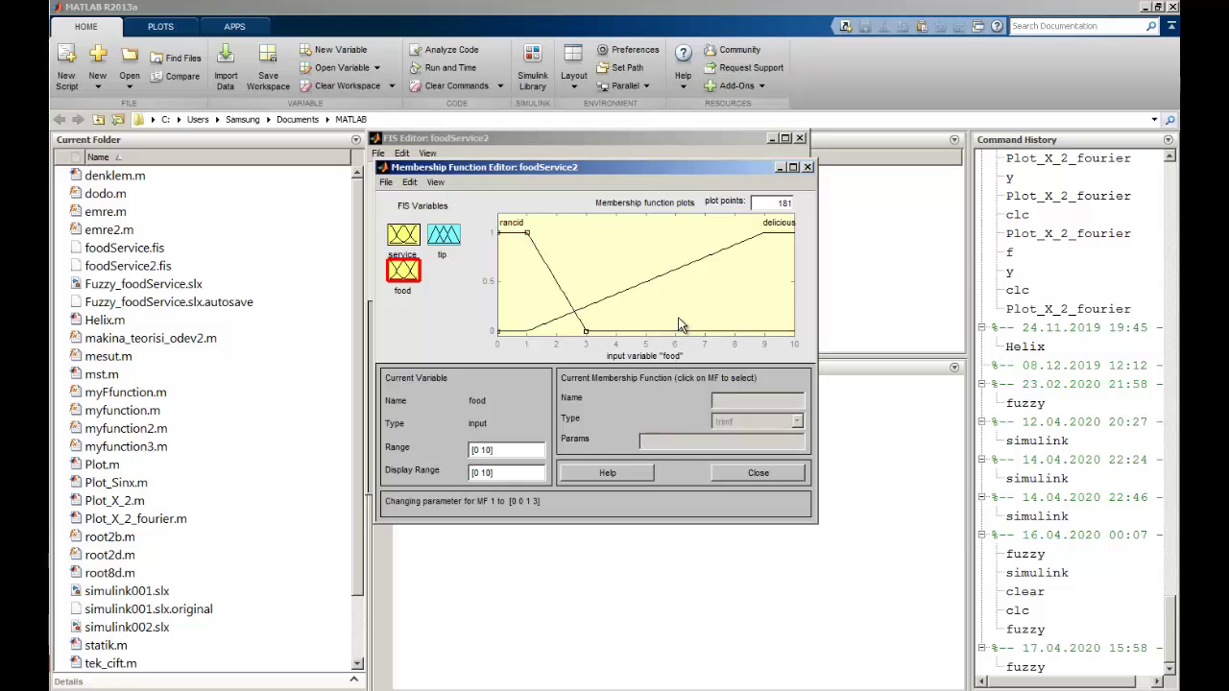
Set the parameters of the food input's delicious membership function to [7 8 10 10].
{"action": "left_click", "coordinate": [569, 309]}
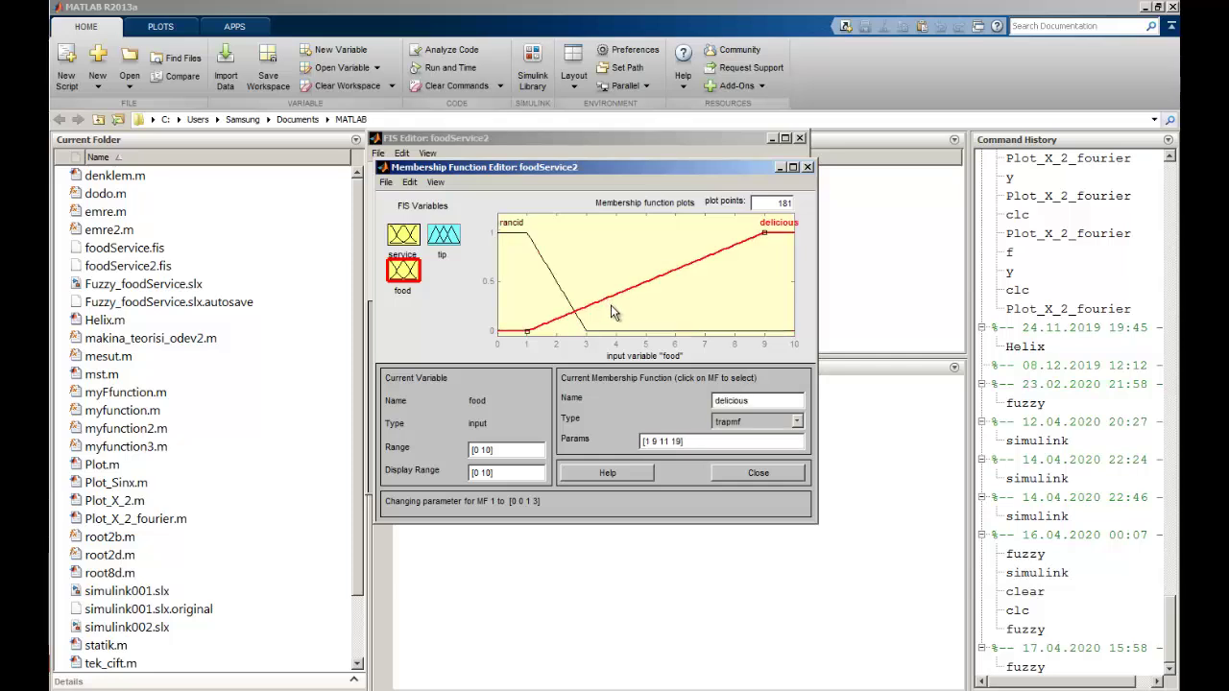
{"action": "left_click", "coordinate": [648, 442]}
{"action": "key", "text": "Delete"}
{"action": "type", "text": "7"}
{"action": "left_click", "coordinate": [672, 441]}
{"action": "key", "text": "BackSpace"}
{"action": "type", "text": "0"}
{"action": "key", "text": "shift+Left"}
{"action": "type", "text": "0"}
{"action": "key", "text": "Return"}
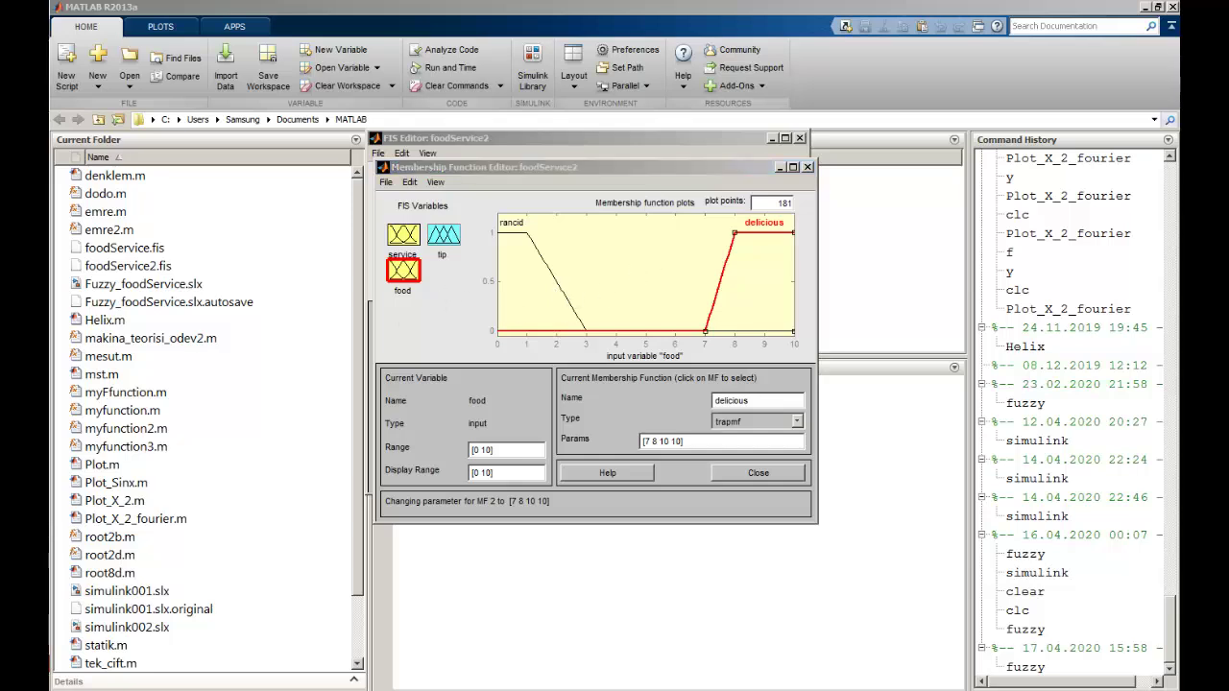
Select the tip output and remove all of its default membership functions.
{"action": "left_click", "coordinate": [446, 240]}
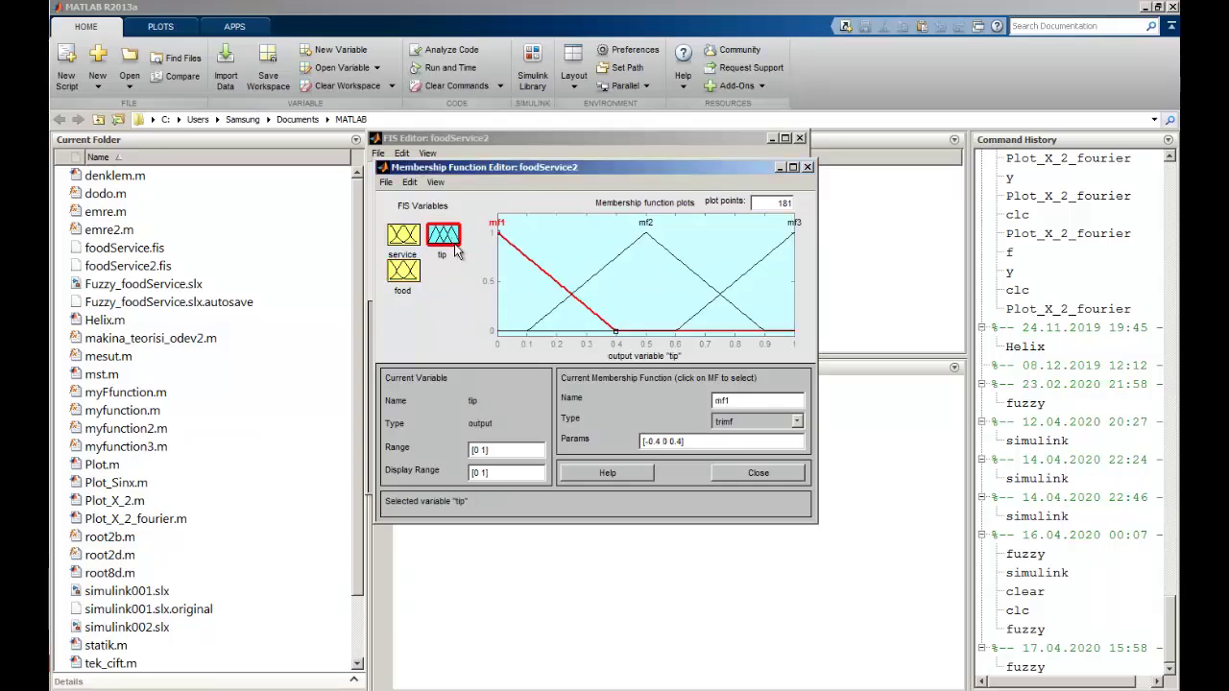
{"action": "left_click", "coordinate": [409, 182]}
{"action": "left_click", "coordinate": [444, 261]}
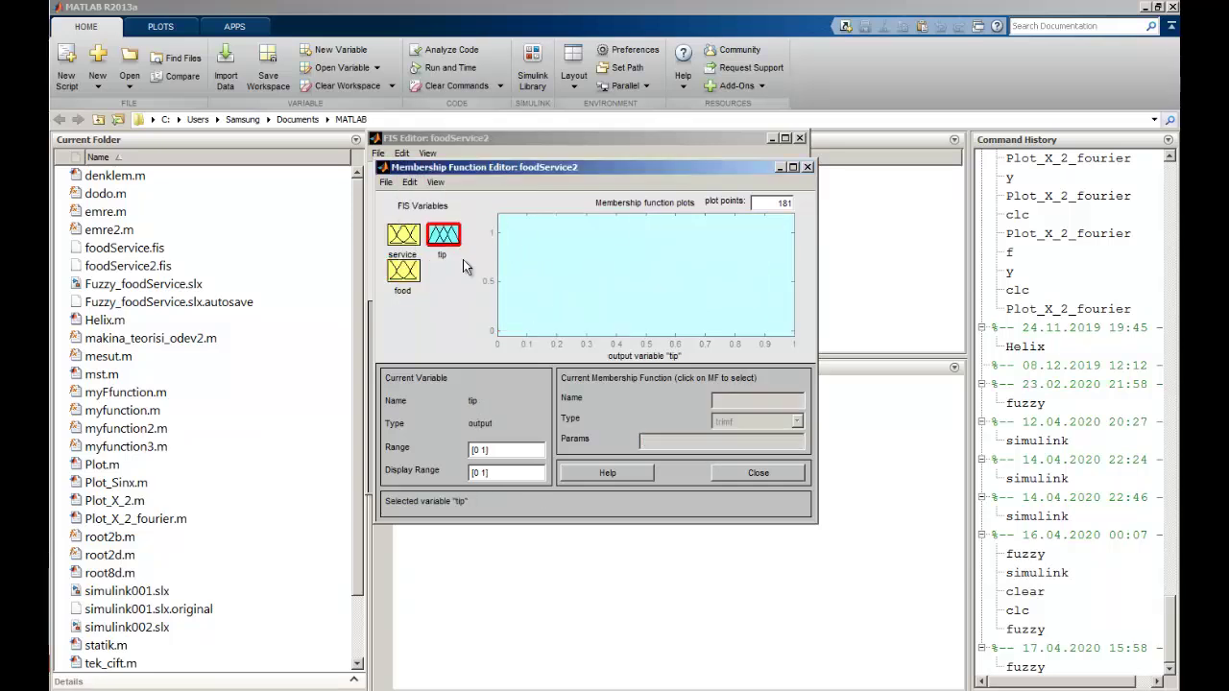
Add three membership functions of type trimf to the tip output.
{"action": "left_click", "coordinate": [409, 181]}
{"action": "left_click", "coordinate": [428, 211]}
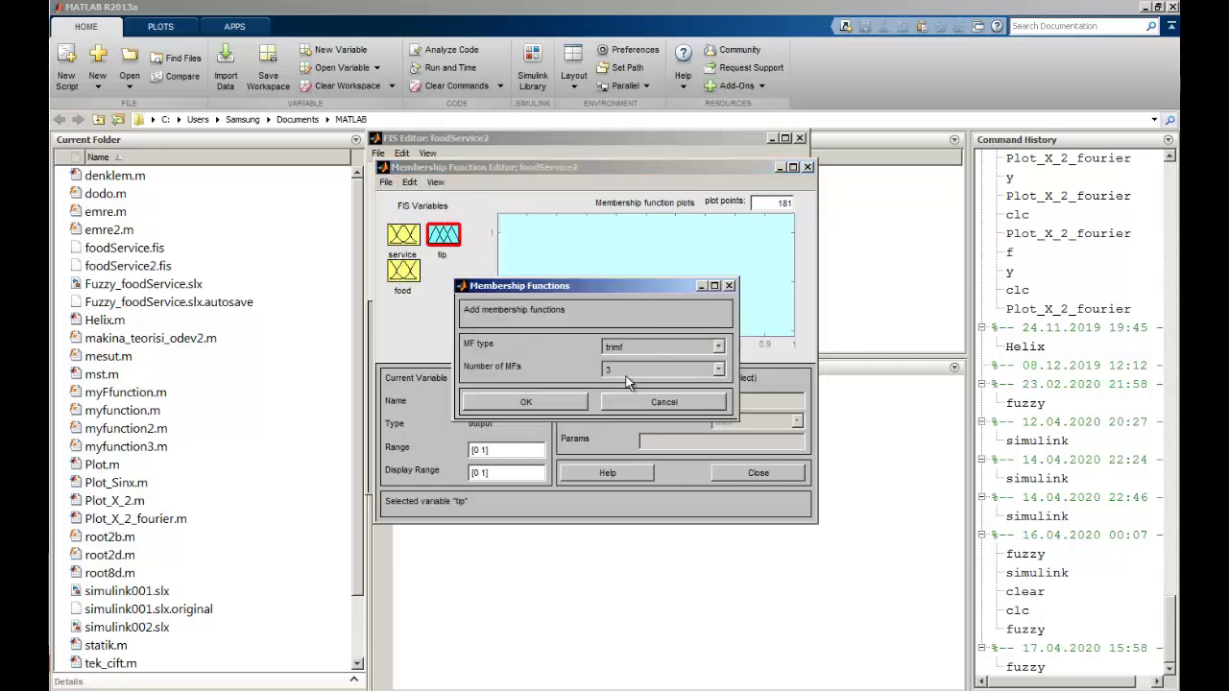
{"action": "left_click", "coordinate": [523, 402]}
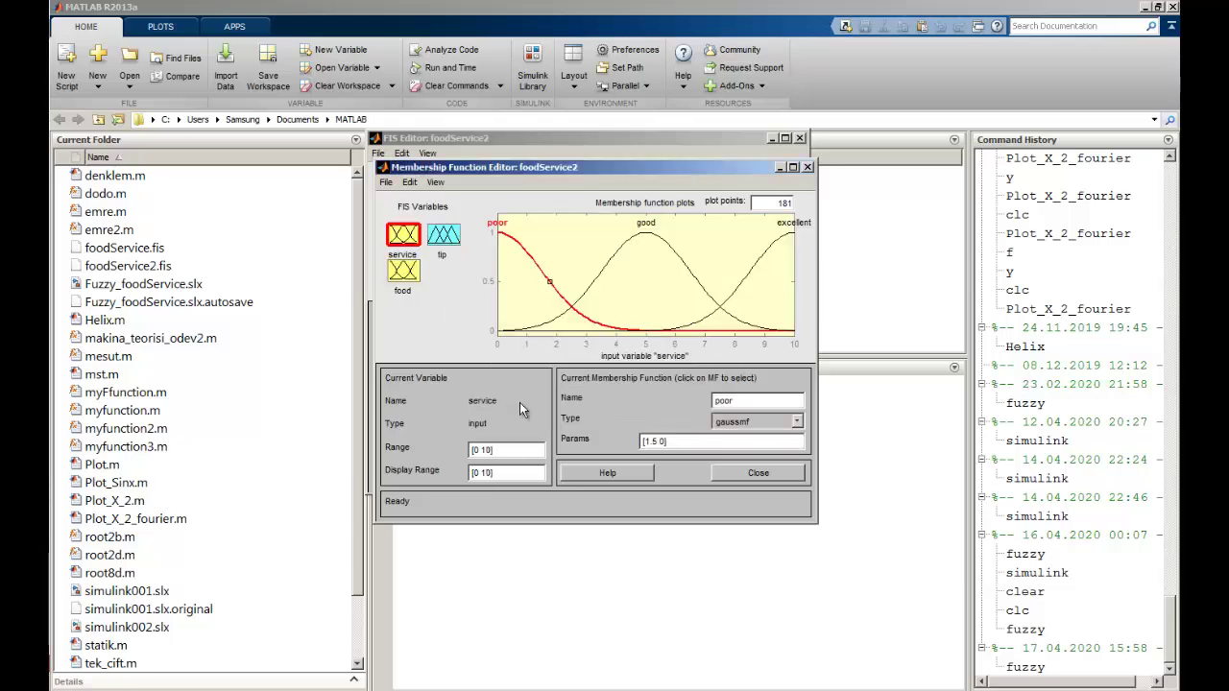
Set the tip output's range to [0 30].
{"action": "left_click", "coordinate": [459, 239]}
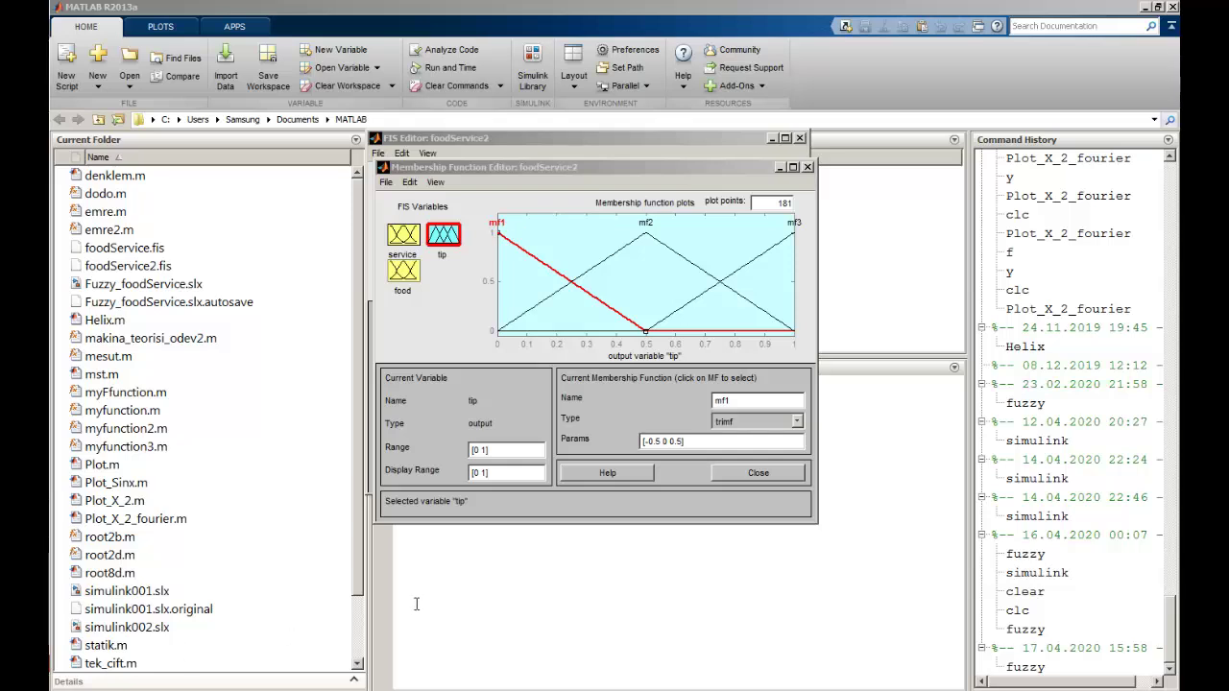
{"action": "left_click", "coordinate": [487, 450]}
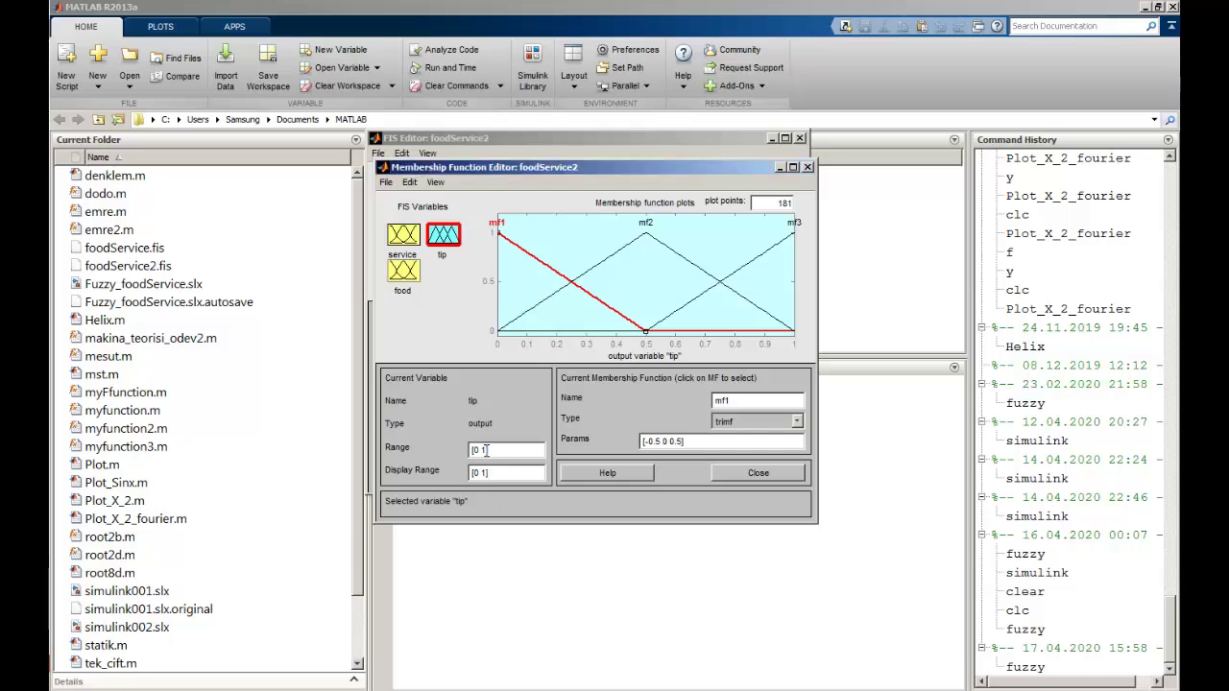
{"action": "key", "text": "BackSpace"}
{"action": "type", "text": "30"}
{"action": "key", "text": "Return"}
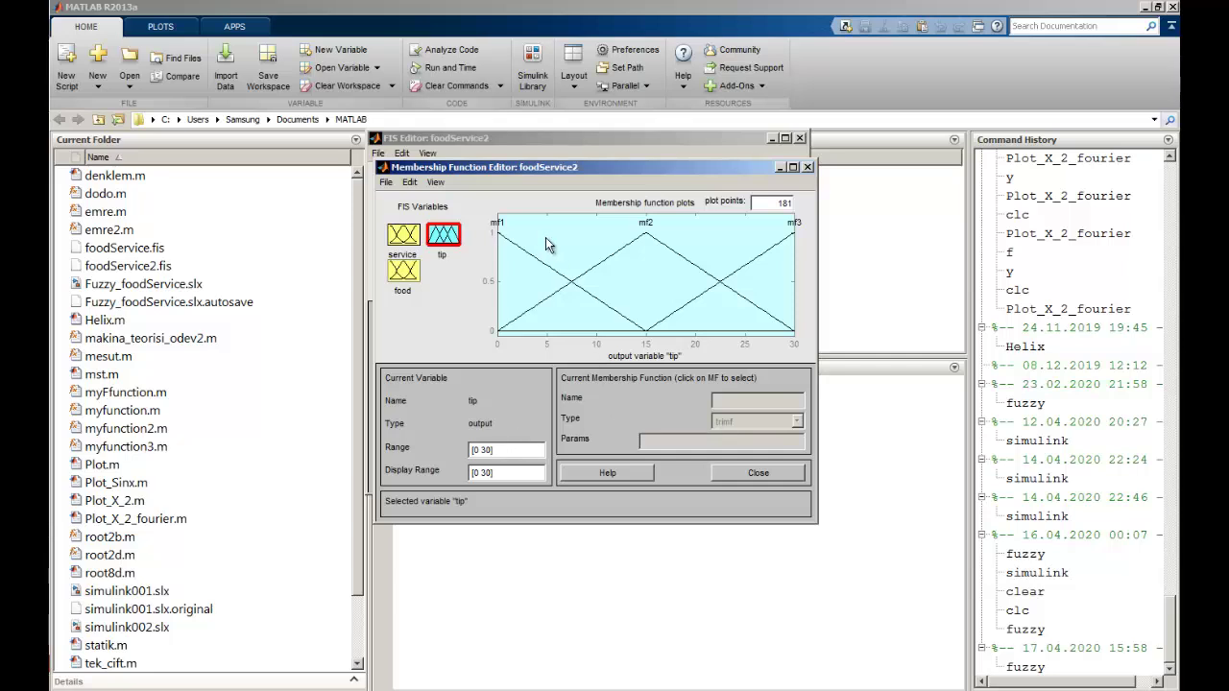
Rename the tip output's mf1 membership function to cheap and set its parameters to [0 5 10].
{"action": "left_click", "coordinate": [528, 255]}
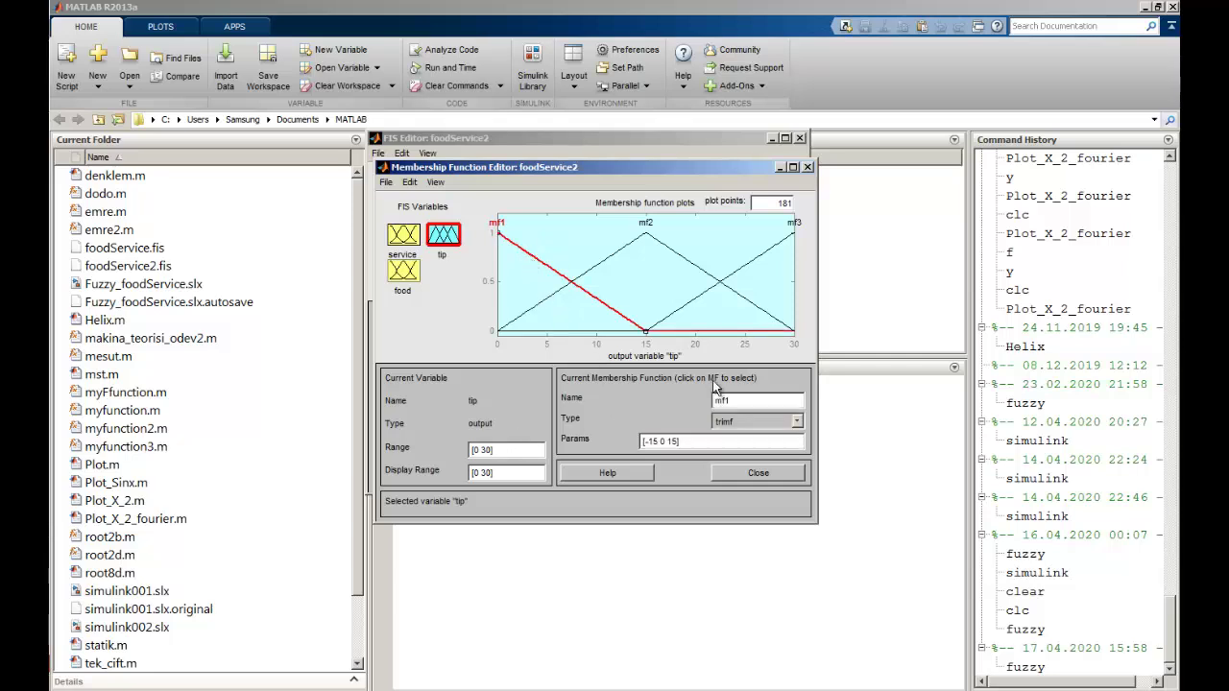
{"action": "double_click", "coordinate": [739, 400]}
{"action": "type", "text": "cheap"}
{"action": "left_click", "coordinate": [658, 442]}
{"action": "type", "text": "0"}
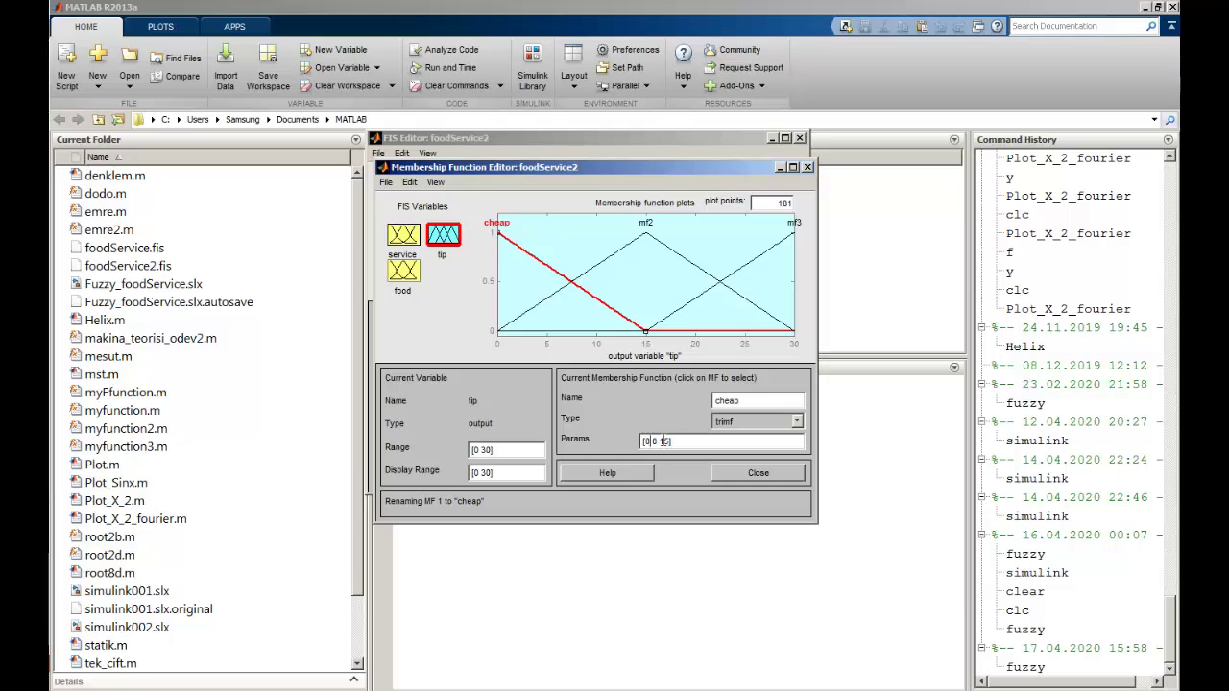
{"action": "key", "text": "BackSpace"}
{"action": "type", "text": "5"}
{"action": "key", "text": "BackSpace"}
{"action": "type", "text": "0"}
Rename the tip output's mf2 membership function to average and set its parameters to [10 15 20].
{"action": "left_click", "coordinate": [604, 265]}
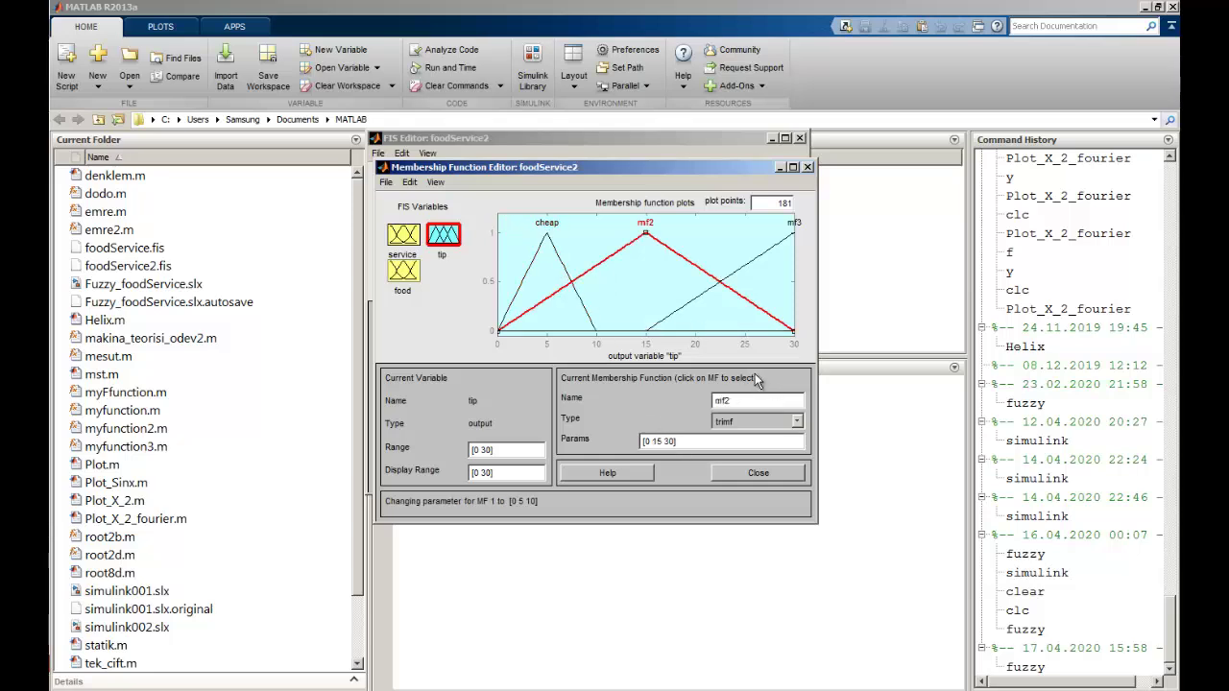
{"action": "double_click", "coordinate": [741, 400]}
{"action": "type", "text": "average"}
{"action": "left_click", "coordinate": [648, 441]}
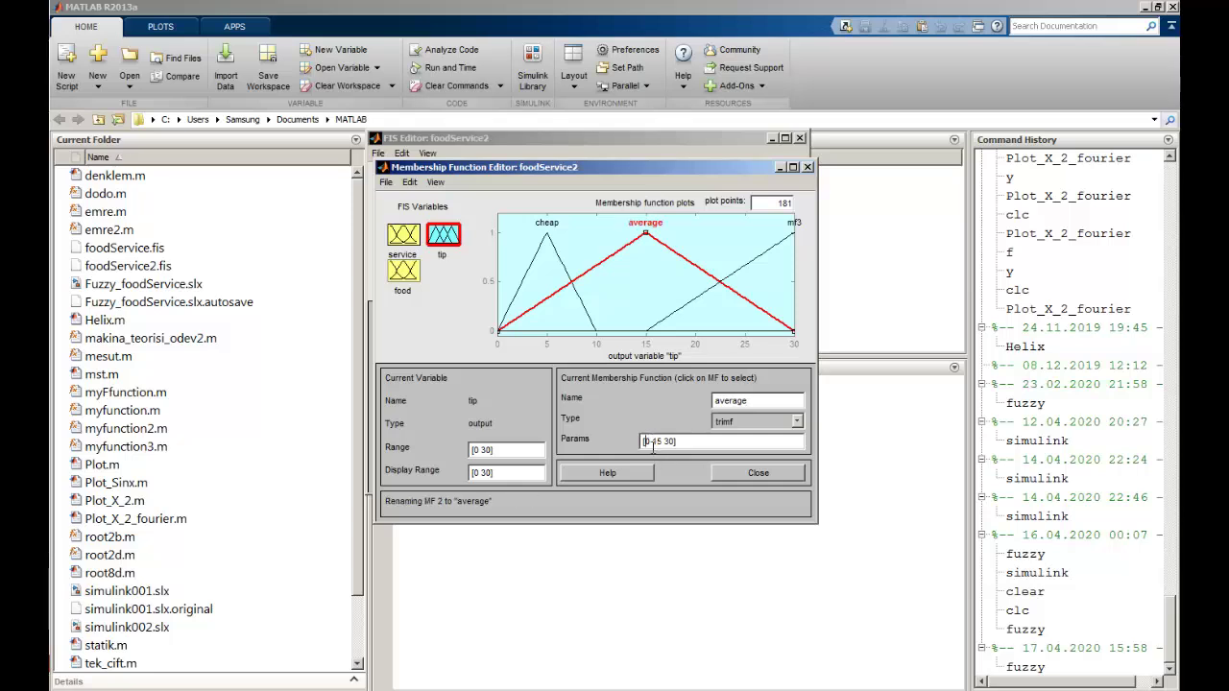
{"action": "type", "text": "1"}
{"action": "left_click", "coordinate": [675, 441]}
{"action": "key", "text": "BackSpace"}
{"action": "type", "text": "2"}
{"action": "key", "text": "Return"}
Rename the tip output's mf3 membership function to generous.
{"action": "left_click", "coordinate": [725, 285]}
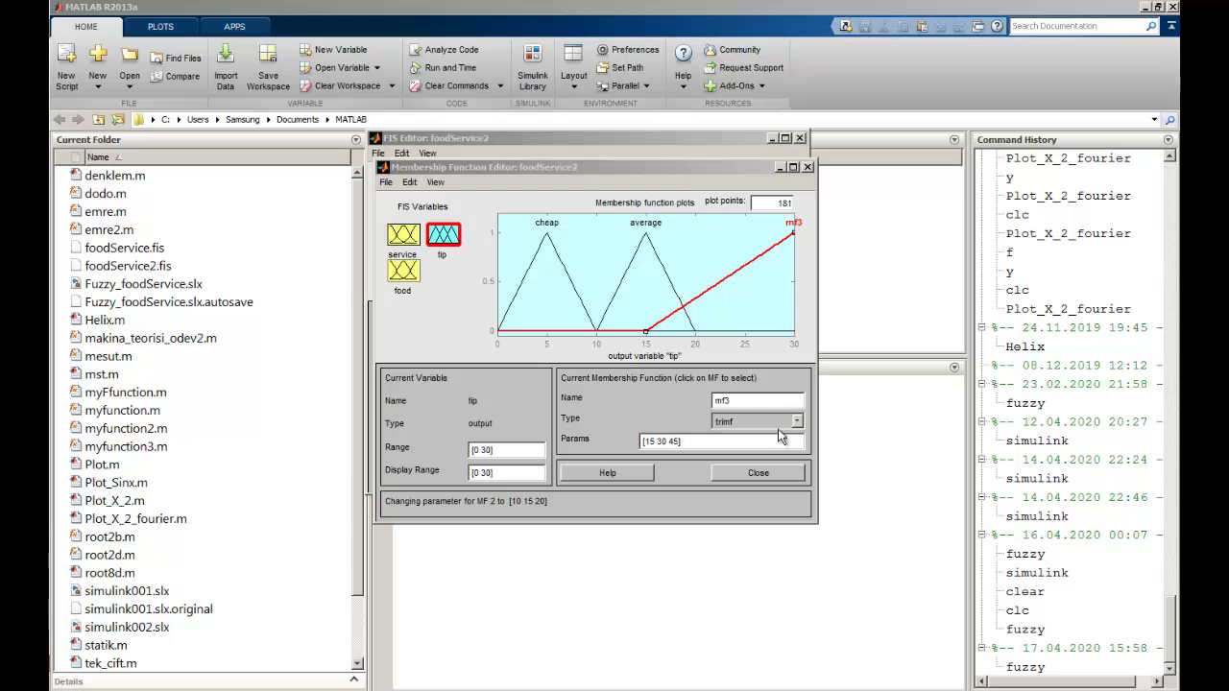
{"action": "left_click", "coordinate": [730, 402]}
{"action": "double_click", "coordinate": [730, 401]}
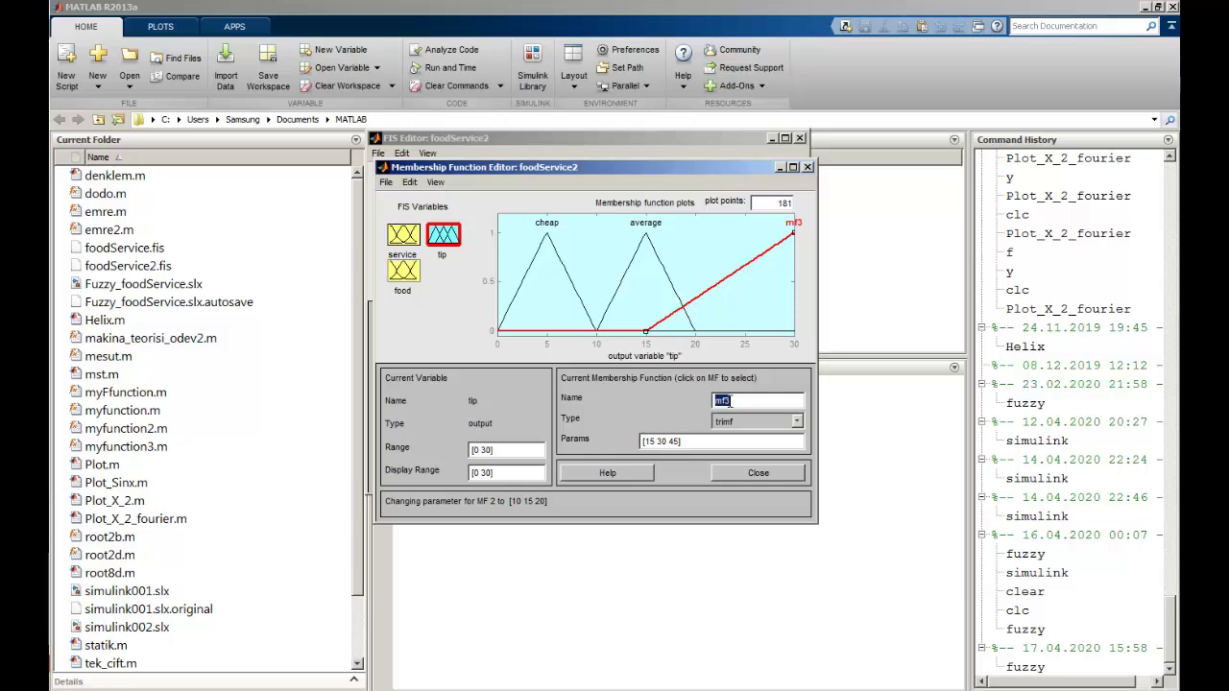
{"action": "type", "text": "generous"}
{"action": "key", "text": "Return"}
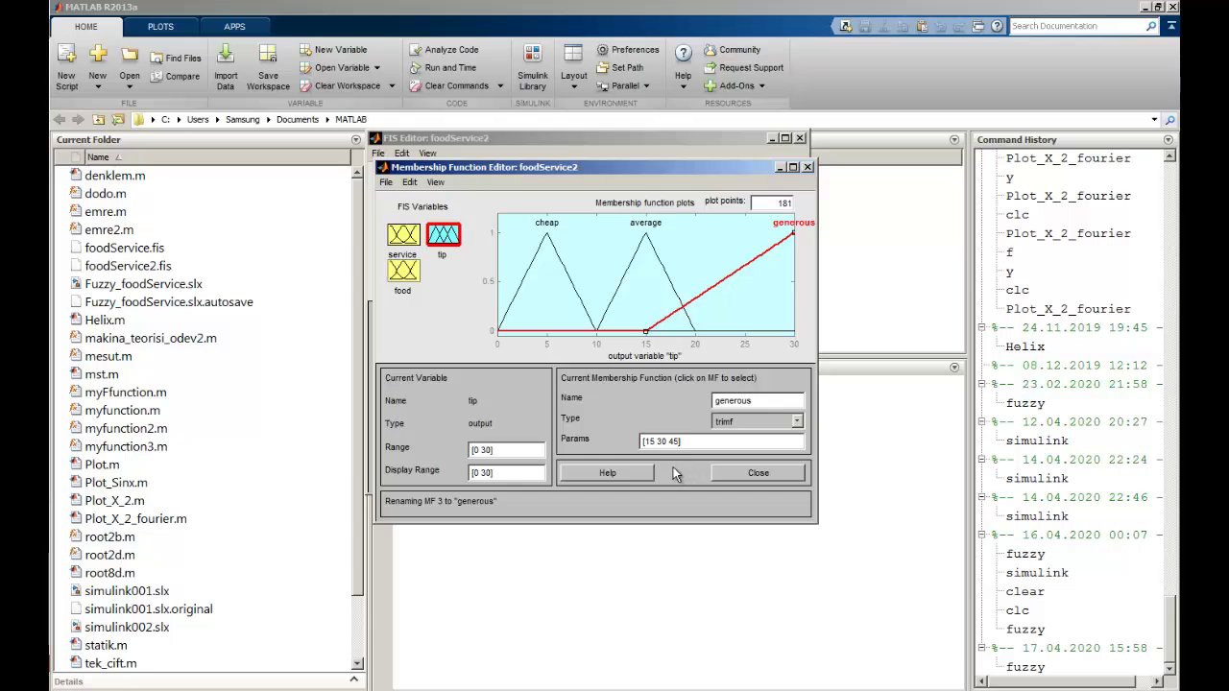
Set the parameters of the tip output's generous membership function to [20 25 30].
{"action": "left_click", "coordinate": [659, 441]}
{"action": "key", "text": "BackSpace"}
{"action": "key", "text": "BackSpace"}
{"action": "key", "text": "BackSpace"}
{"action": "type", "text": "20"}
{"action": "key", "text": "Right"}
{"action": "key", "text": "Delete"}
{"action": "key", "text": "End"}
{"action": "key", "text": "BackSpace"}
{"action": "key", "text": "BackSpace"}
{"action": "key", "text": "BackSpace"}
{"action": "type", "text": "30]"}
{"action": "key", "text": "Return"}
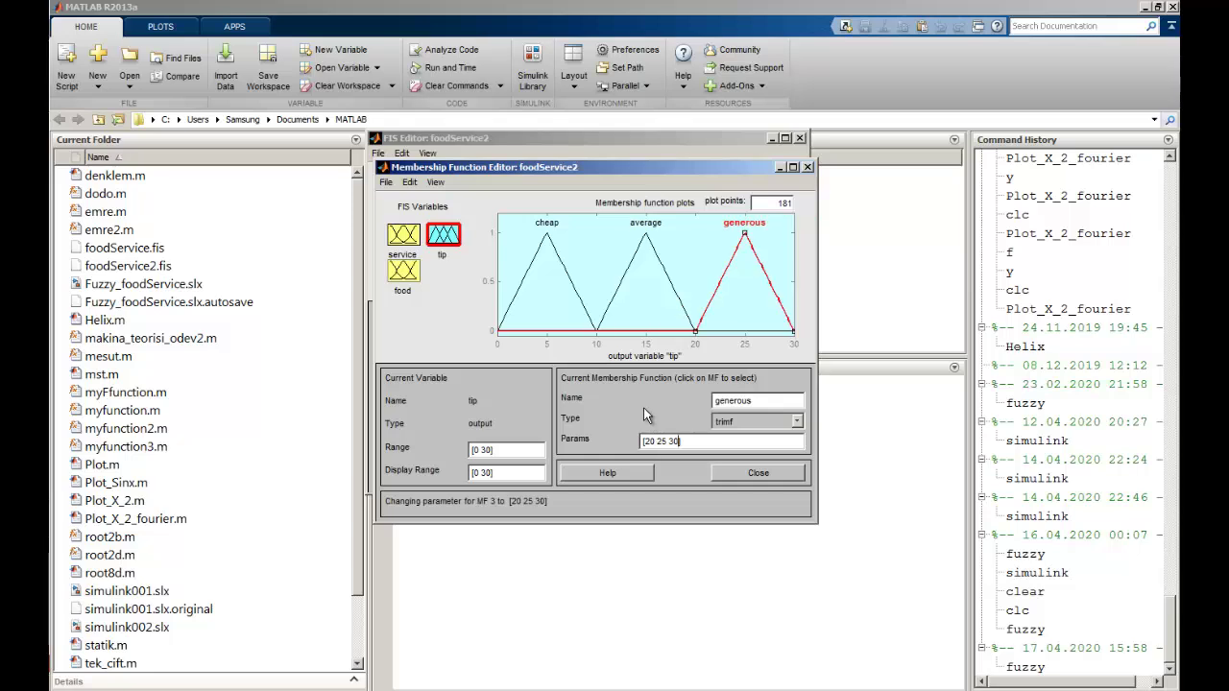
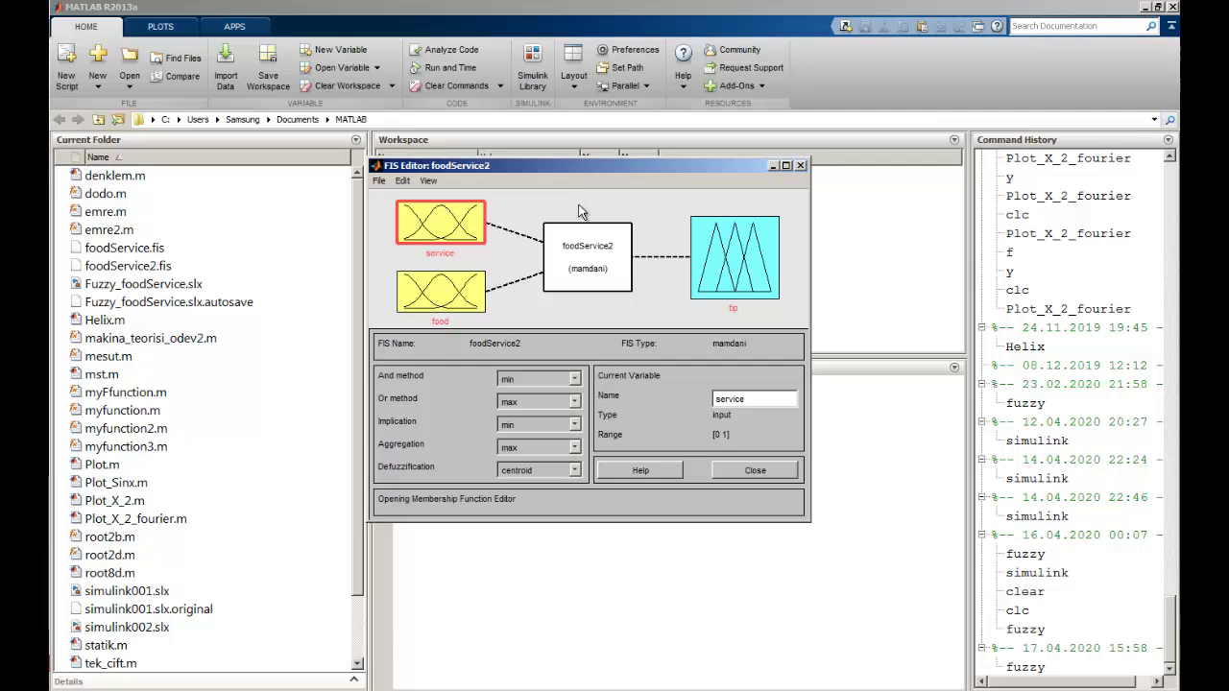
Open the Rule Editor and add the rule: if service is poor or food is rancid, then tip is cheap.
{"action": "double_click", "coordinate": [577, 255]}
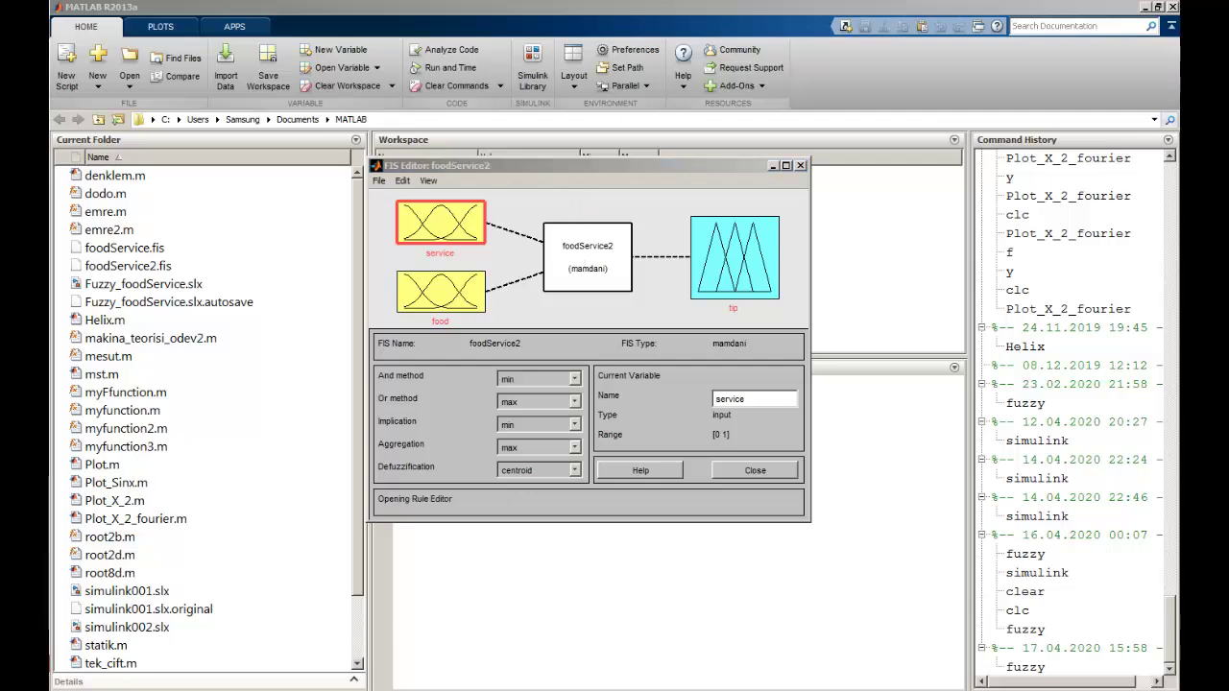
{"action": "left_click_drag", "start_coordinate": [537, 274], "coordinate": [541, 252]}
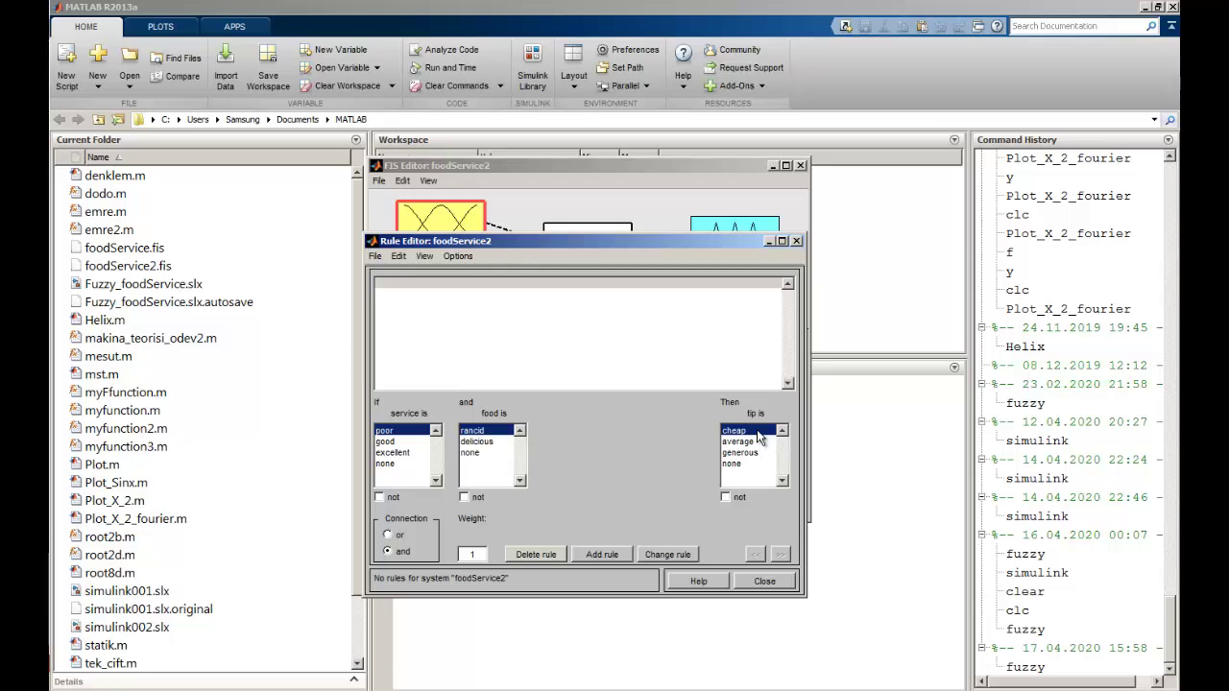
{"action": "left_click", "coordinate": [387, 535]}
{"action": "left_click", "coordinate": [605, 557]}
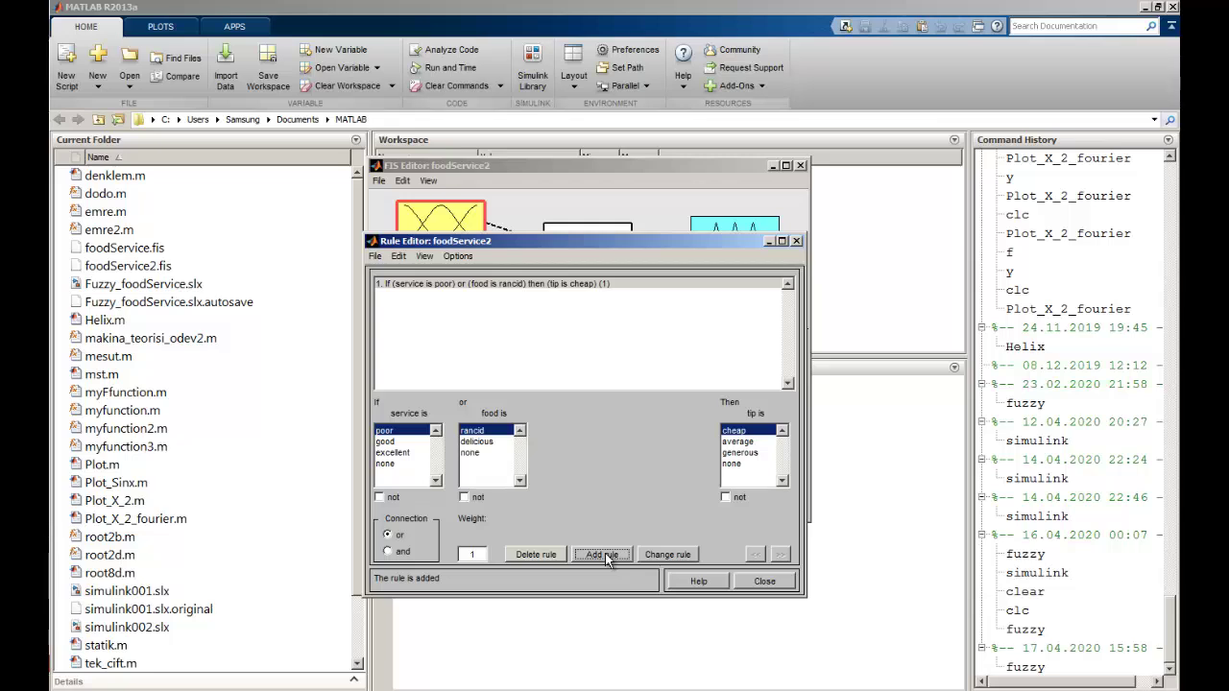
Add a second rule: if service is good, with food set to none, then tip is average.
{"action": "left_click", "coordinate": [390, 444]}
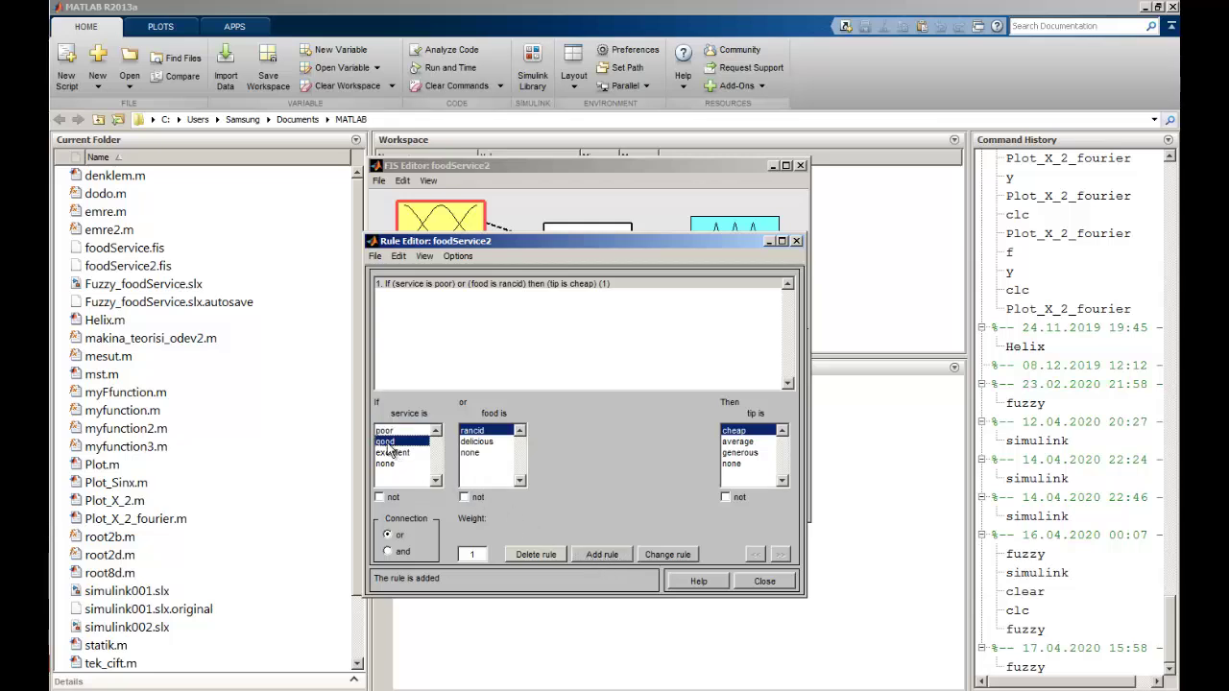
{"action": "left_click", "coordinate": [482, 454]}
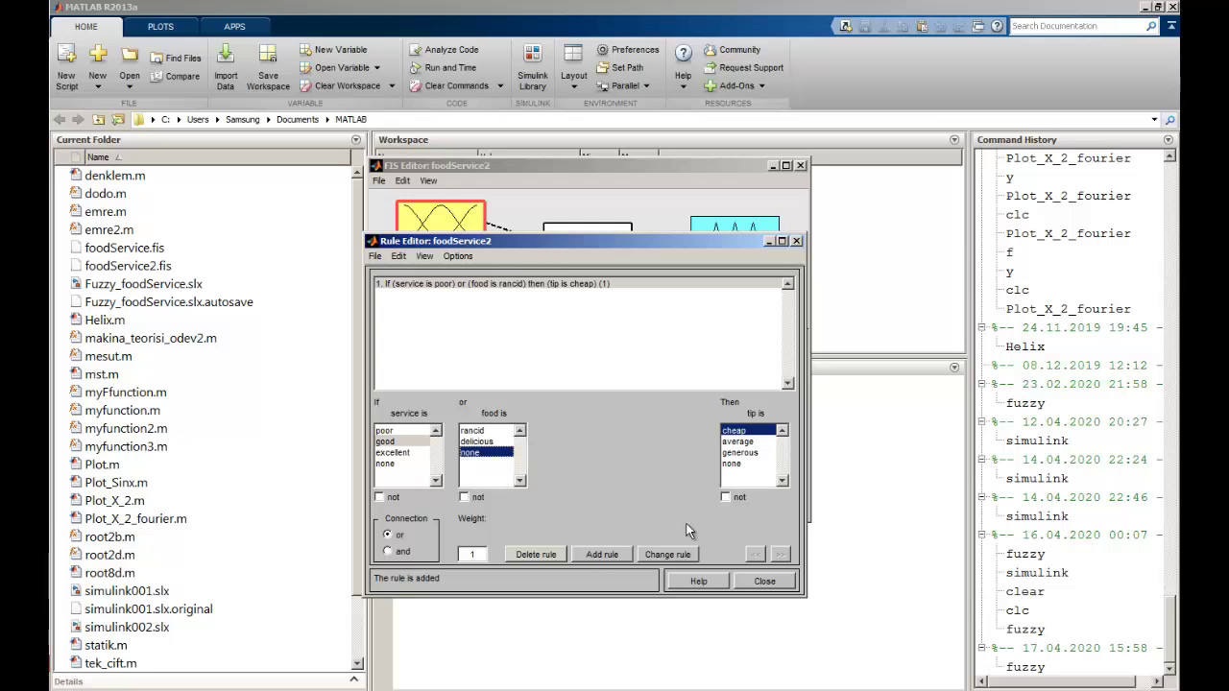
{"action": "left_click", "coordinate": [738, 442]}
{"action": "left_click", "coordinate": [595, 556]}
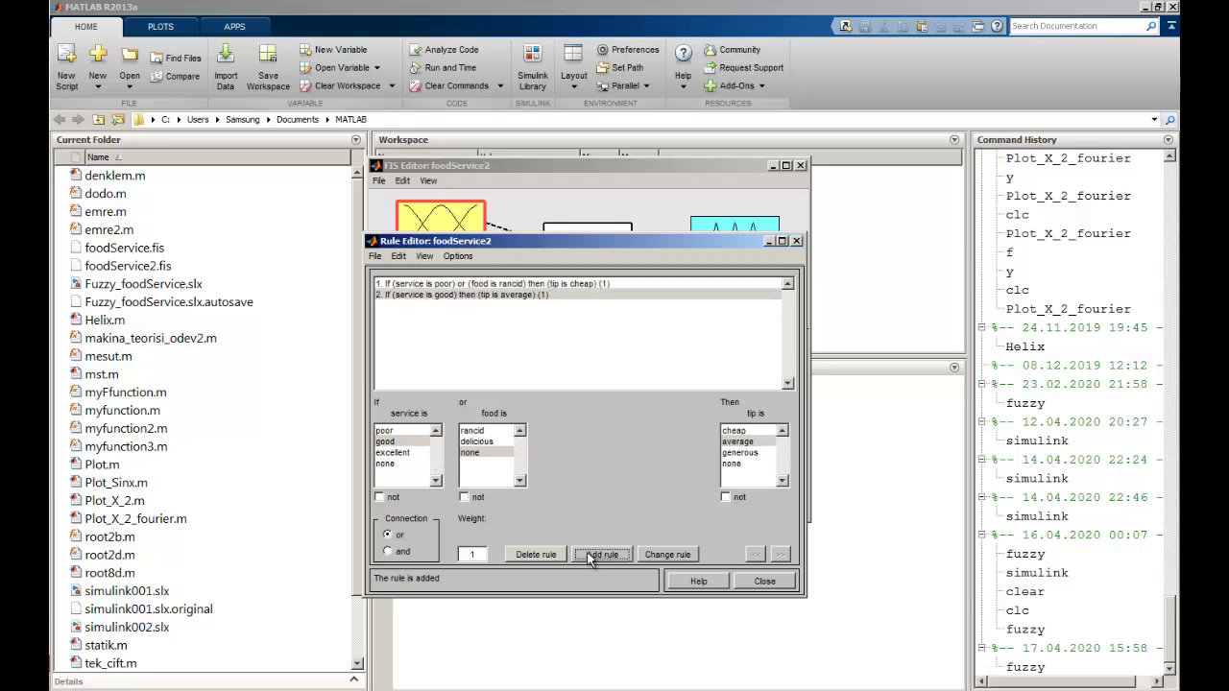
Add a third rule: if service is excellent or food is delicious, then tip is generous; close the Rule Editor.
{"action": "left_click", "coordinate": [389, 452]}
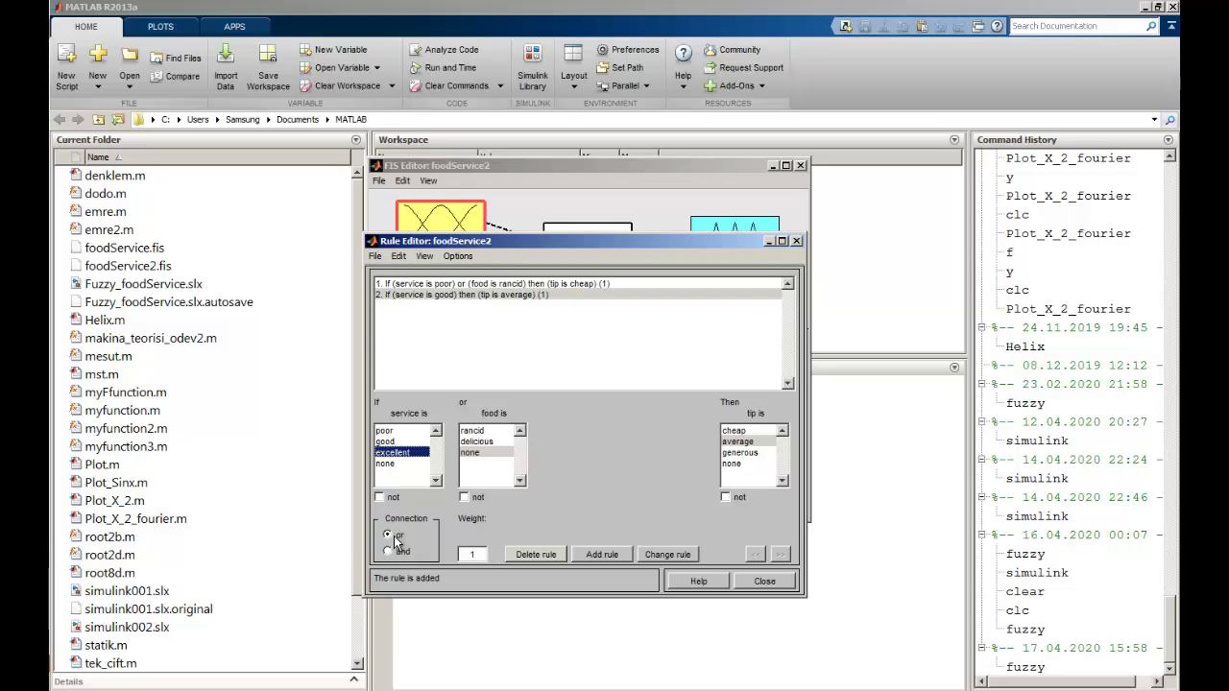
{"action": "left_click", "coordinate": [488, 443]}
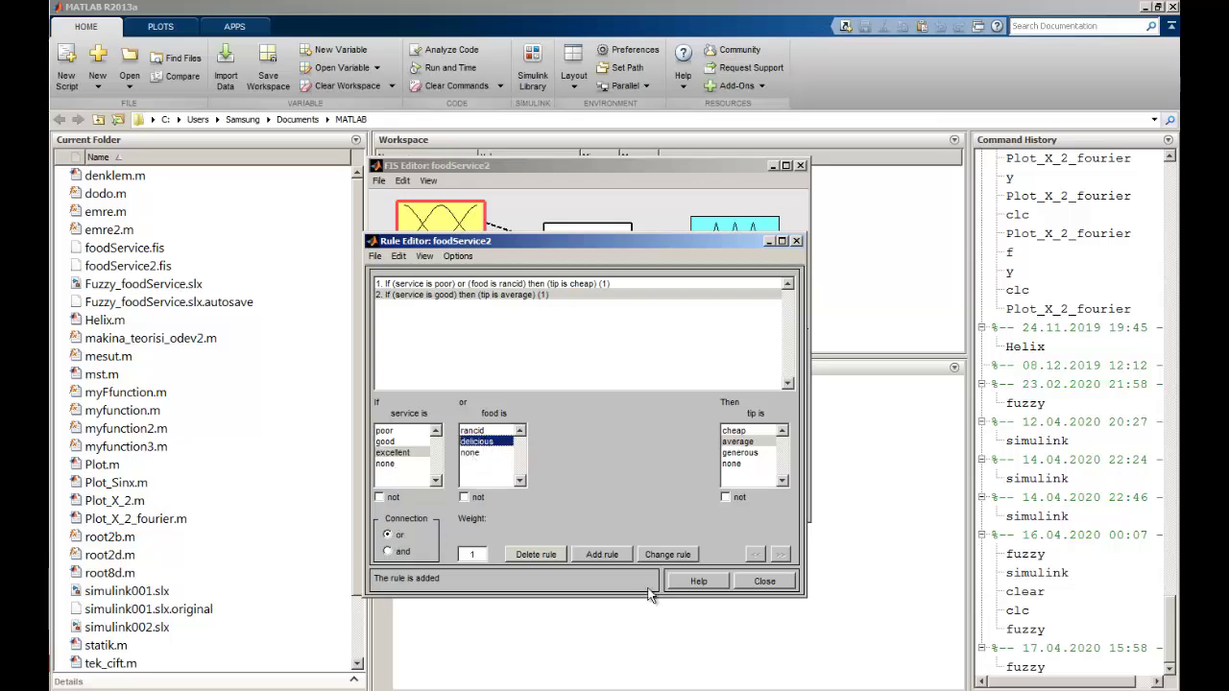
{"action": "left_click", "coordinate": [741, 454]}
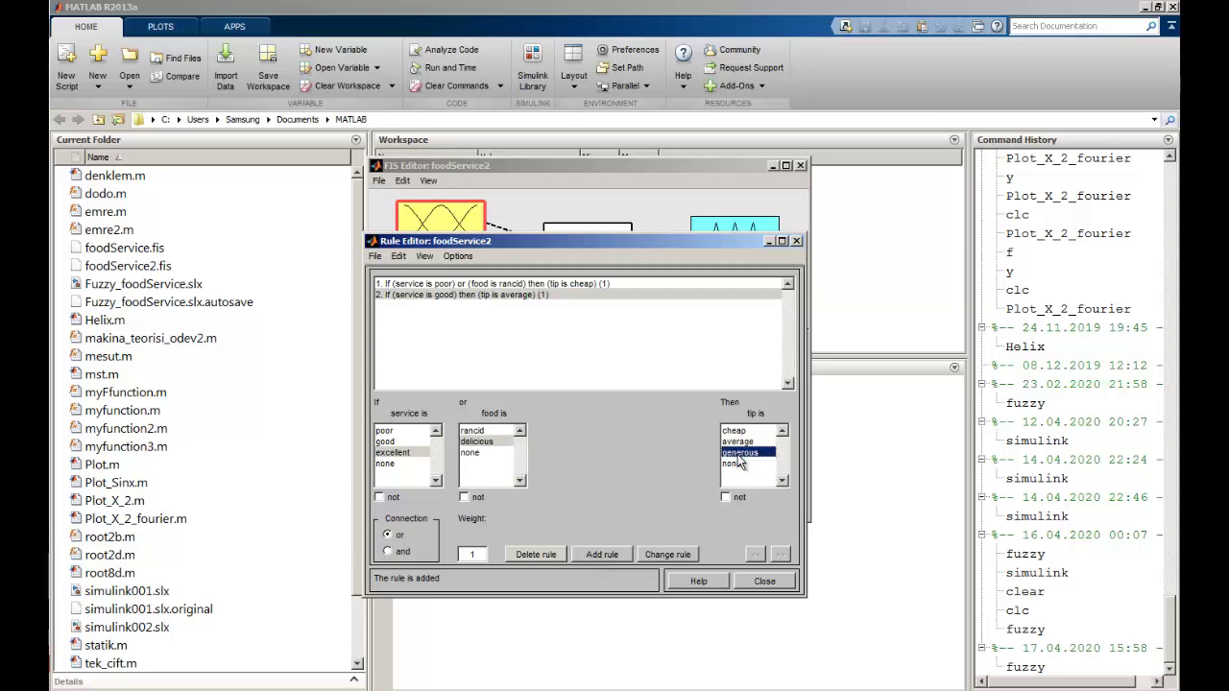
{"action": "left_click", "coordinate": [603, 555]}
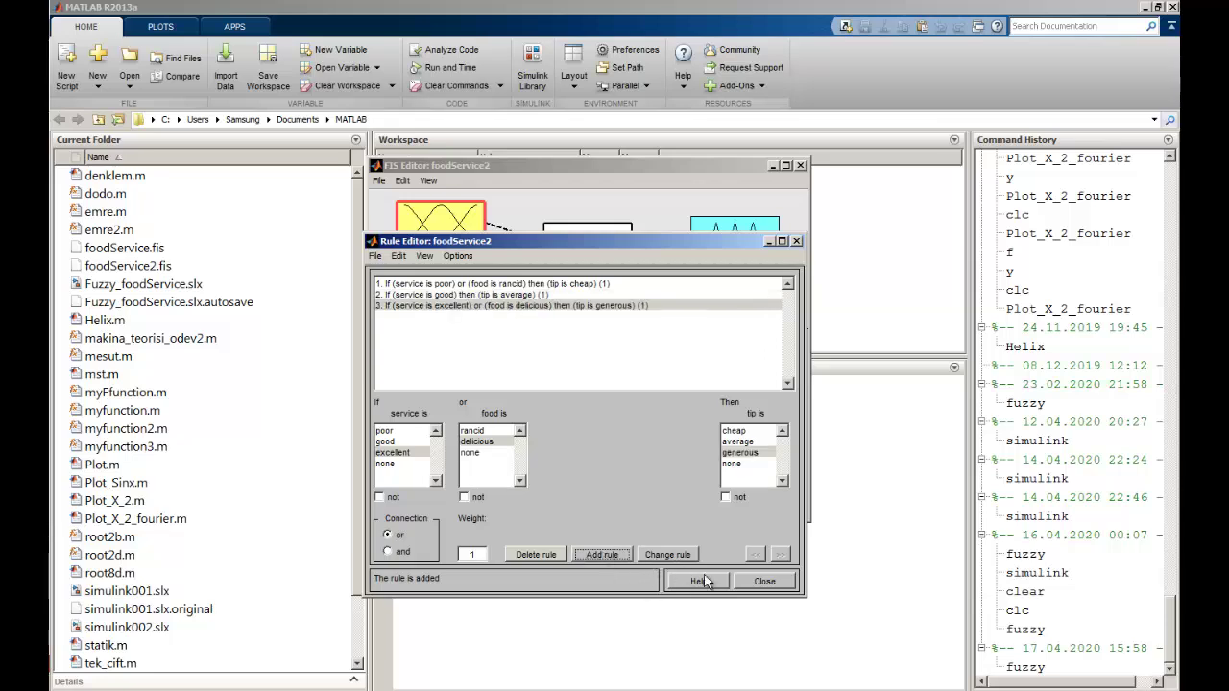
{"action": "left_click", "coordinate": [761, 582]}
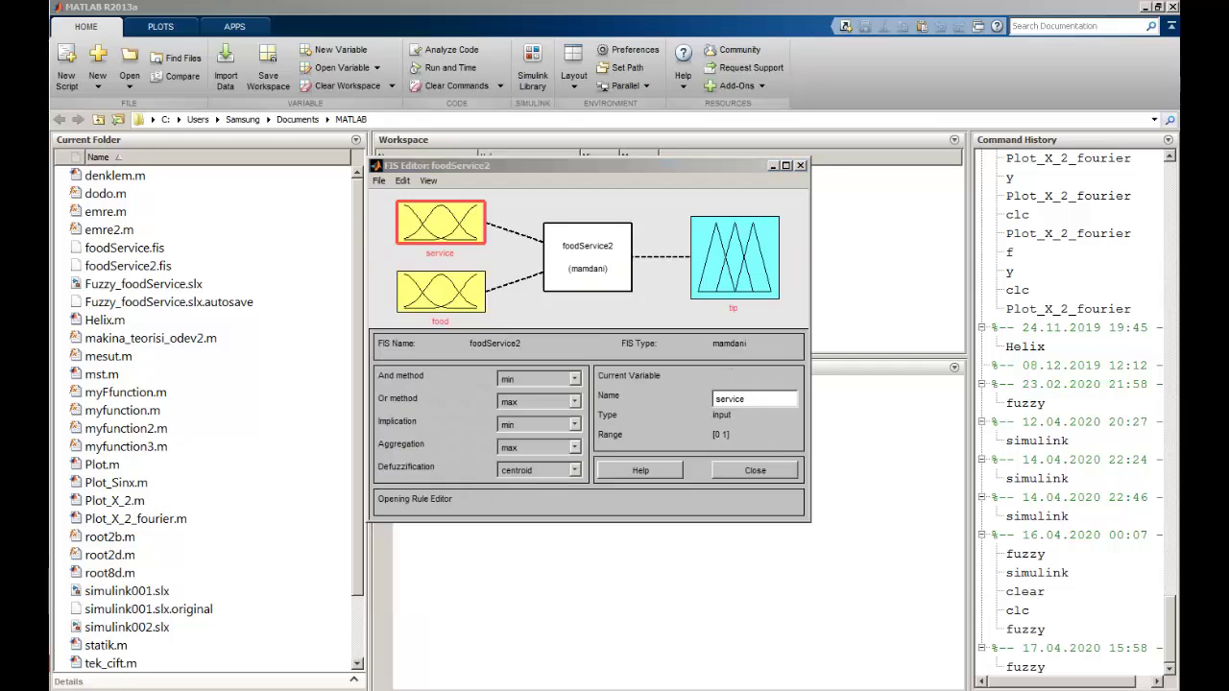
Examine the tip in the Rule Viewer with service at about 1.61 and food at about 8.05, and close the viewer.
{"action": "left_click", "coordinate": [428, 182]}
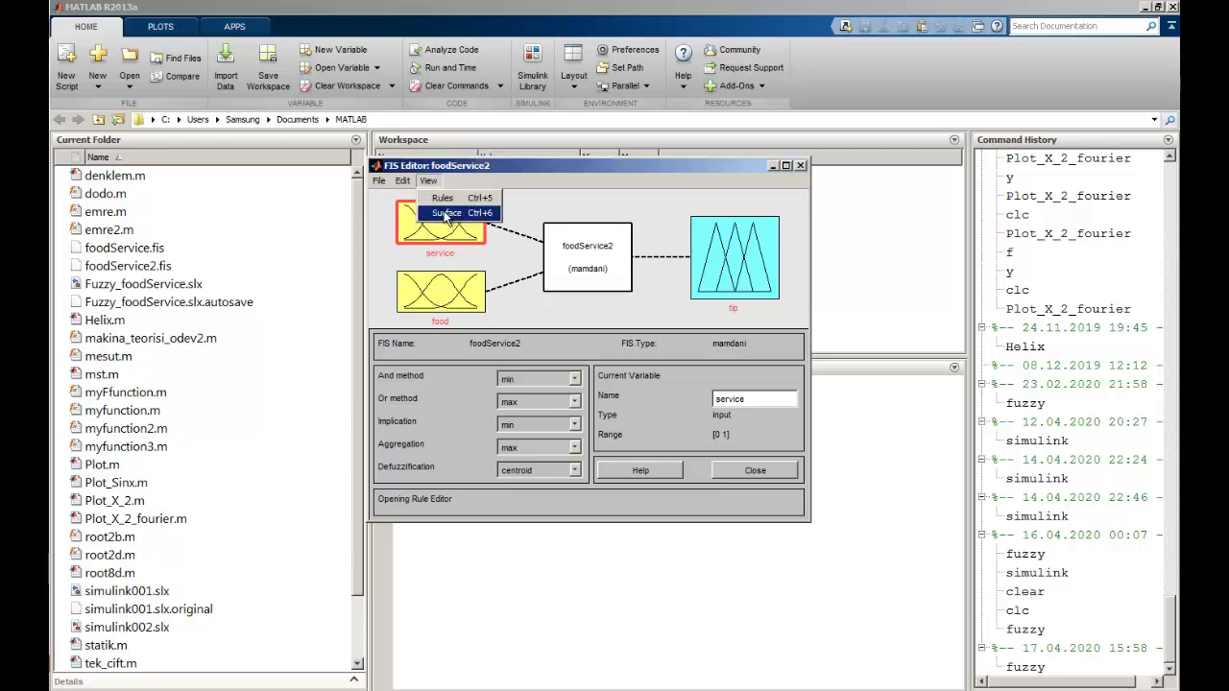
{"action": "left_click", "coordinate": [447, 213]}
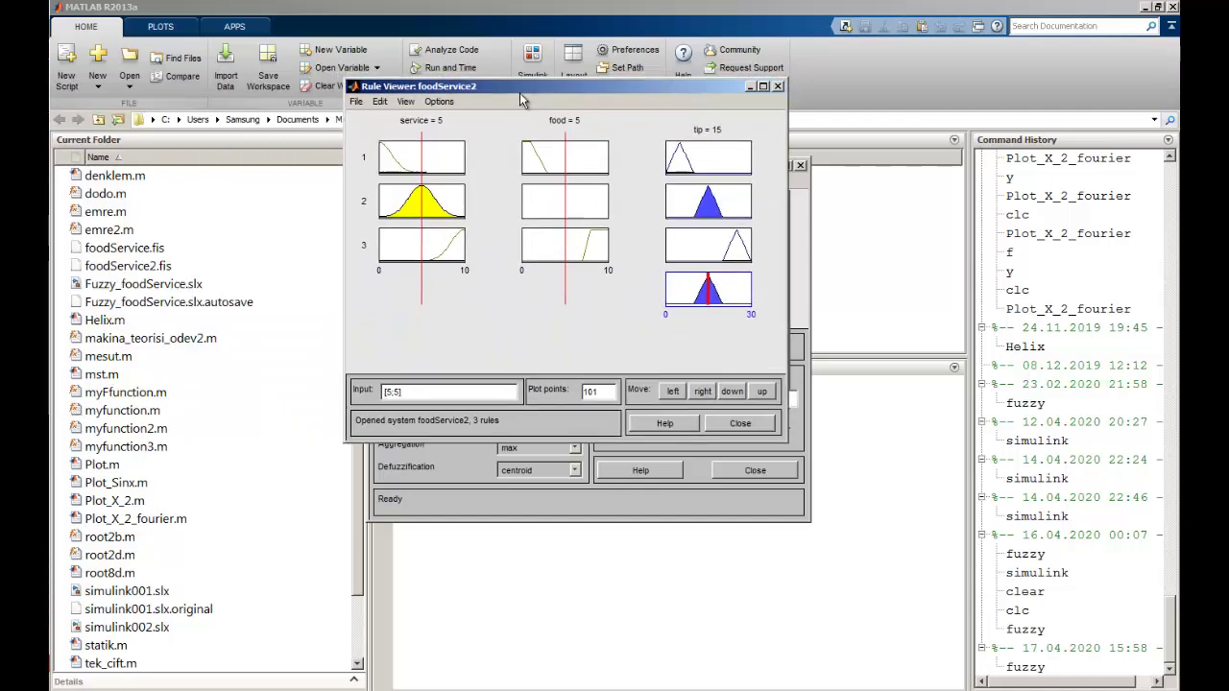
{"action": "left_click_drag", "start_coordinate": [523, 110], "coordinate": [514, 289]}
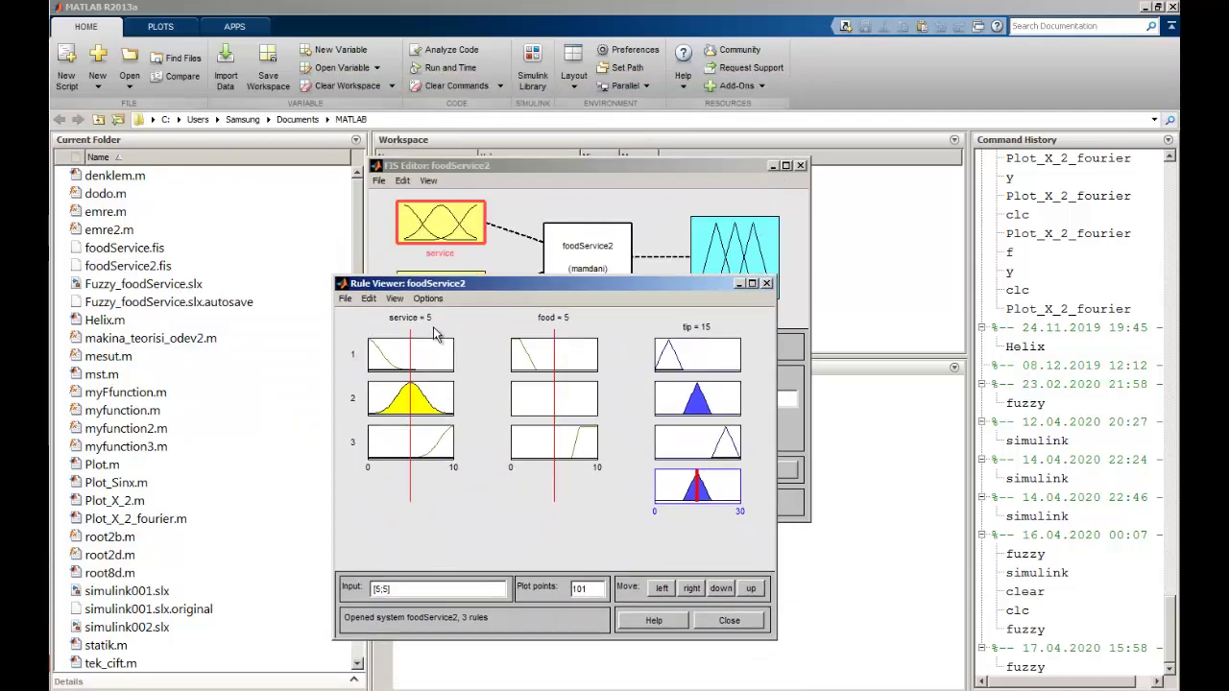
{"action": "left_click_drag", "start_coordinate": [411, 347], "coordinate": [382, 355]}
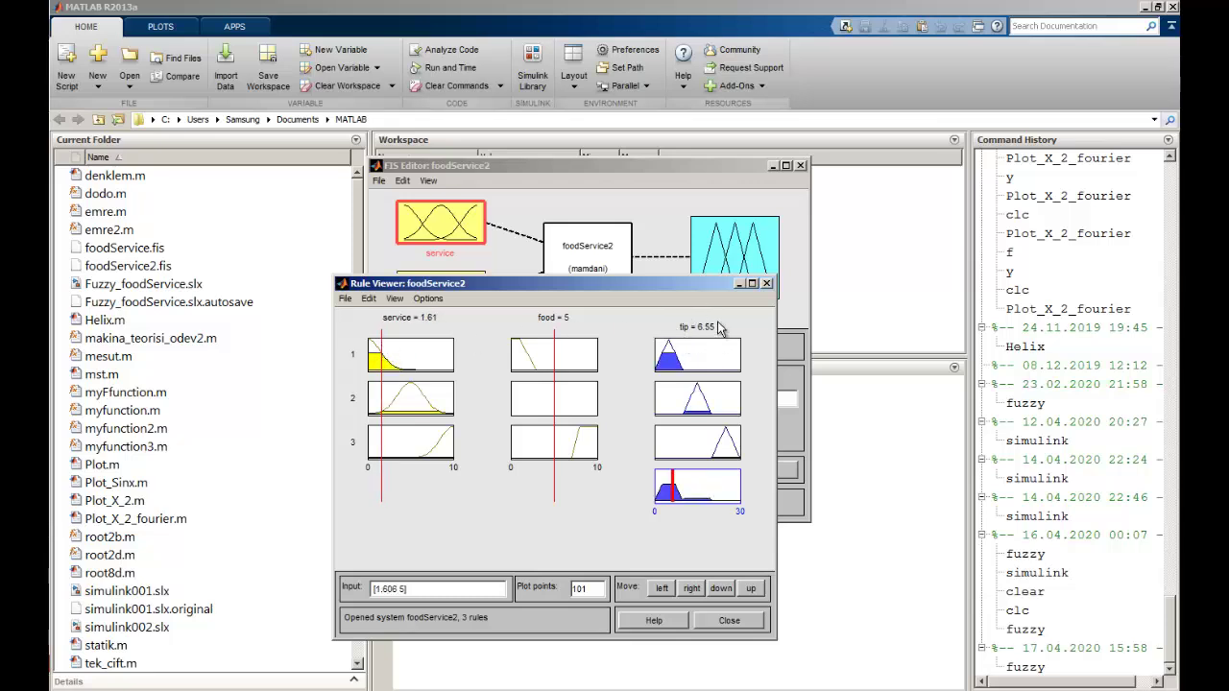
{"action": "left_click_drag", "start_coordinate": [557, 360], "coordinate": [583, 363]}
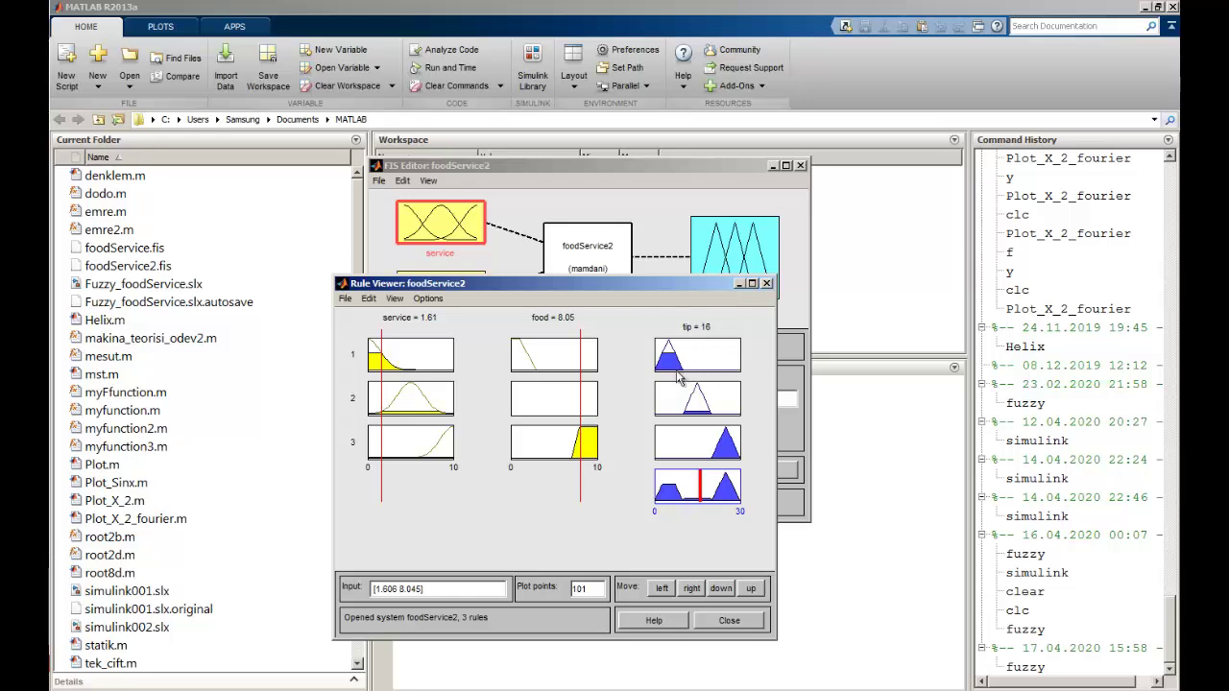
{"action": "left_click", "coordinate": [767, 285]}
Examine the tip surface over service and food in the Surface Viewer and close it.
{"action": "left_click", "coordinate": [428, 181]}
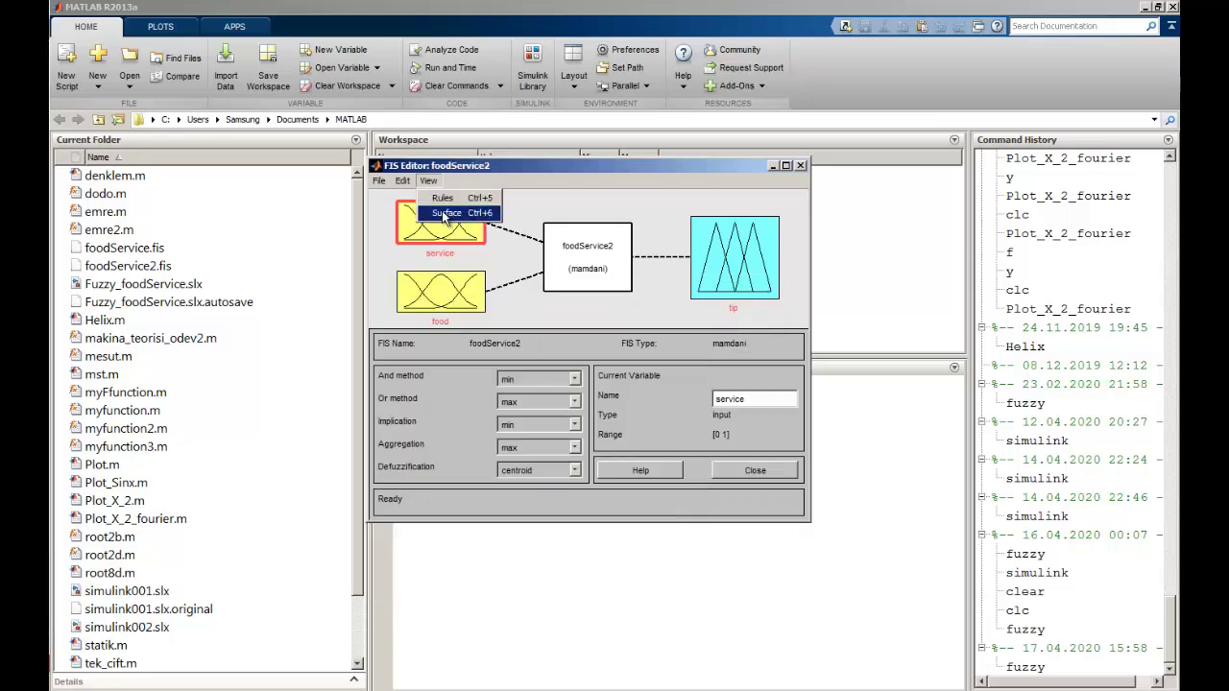
{"action": "left_click", "coordinate": [444, 214]}
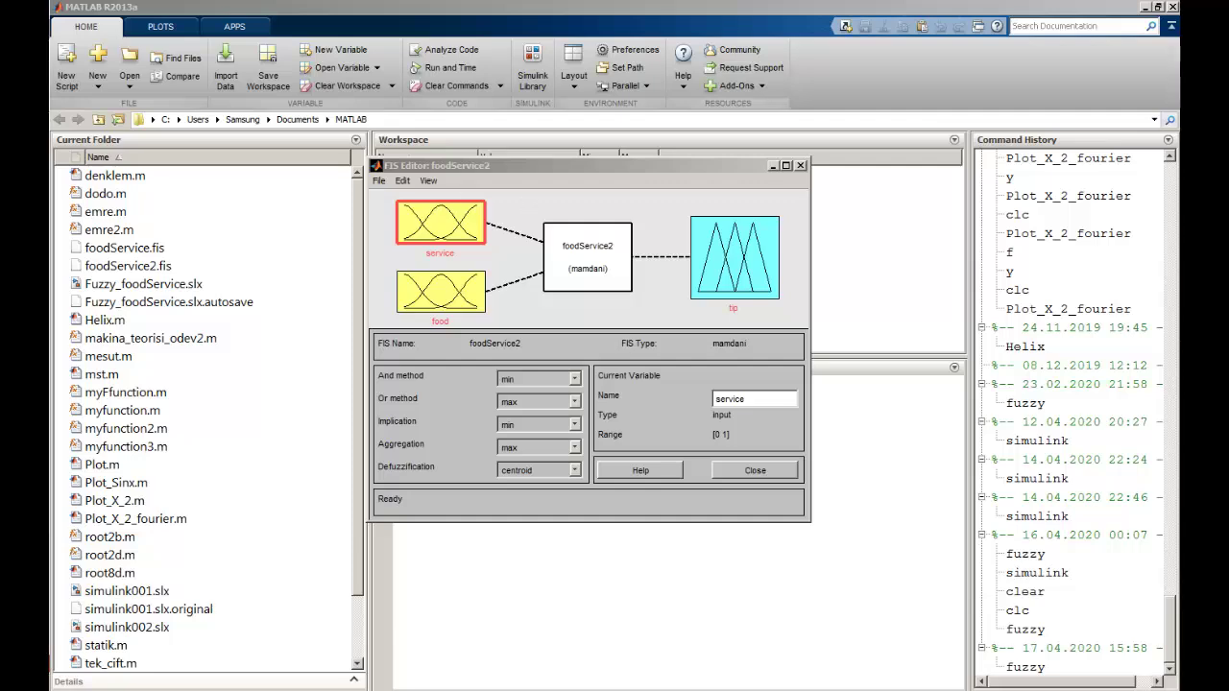
{"action": "left_click_drag", "start_coordinate": [125, 86], "coordinate": [715, 176]}
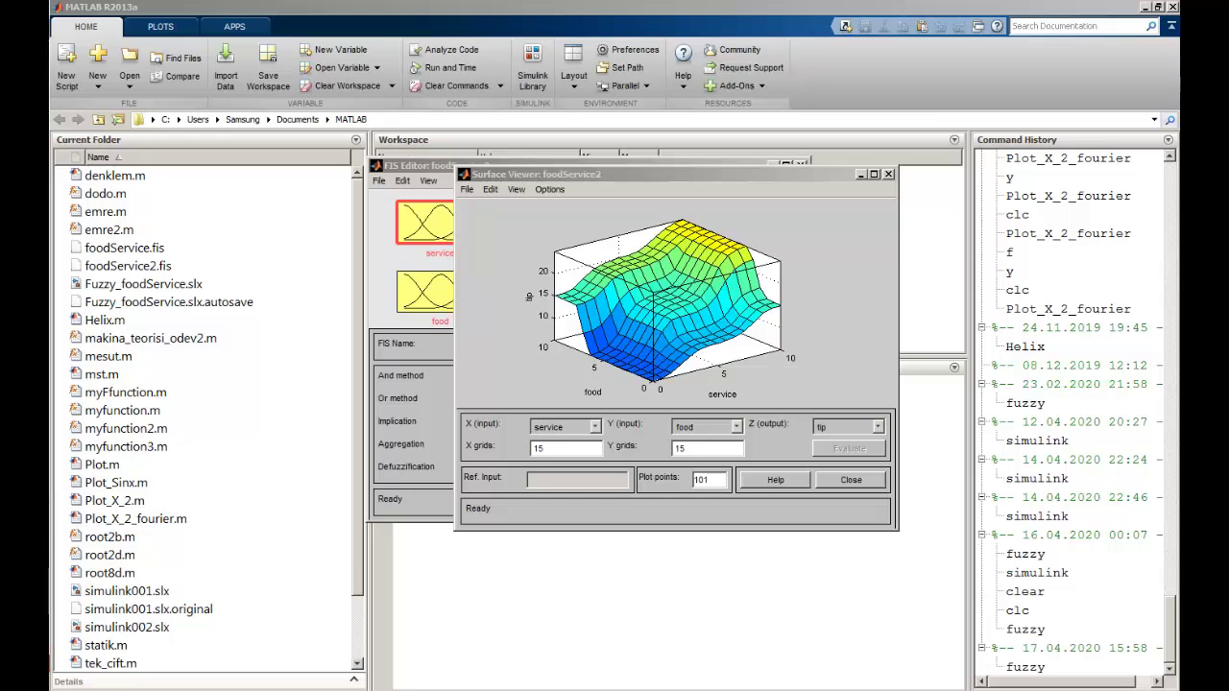
{"action": "left_click", "coordinate": [818, 176]}
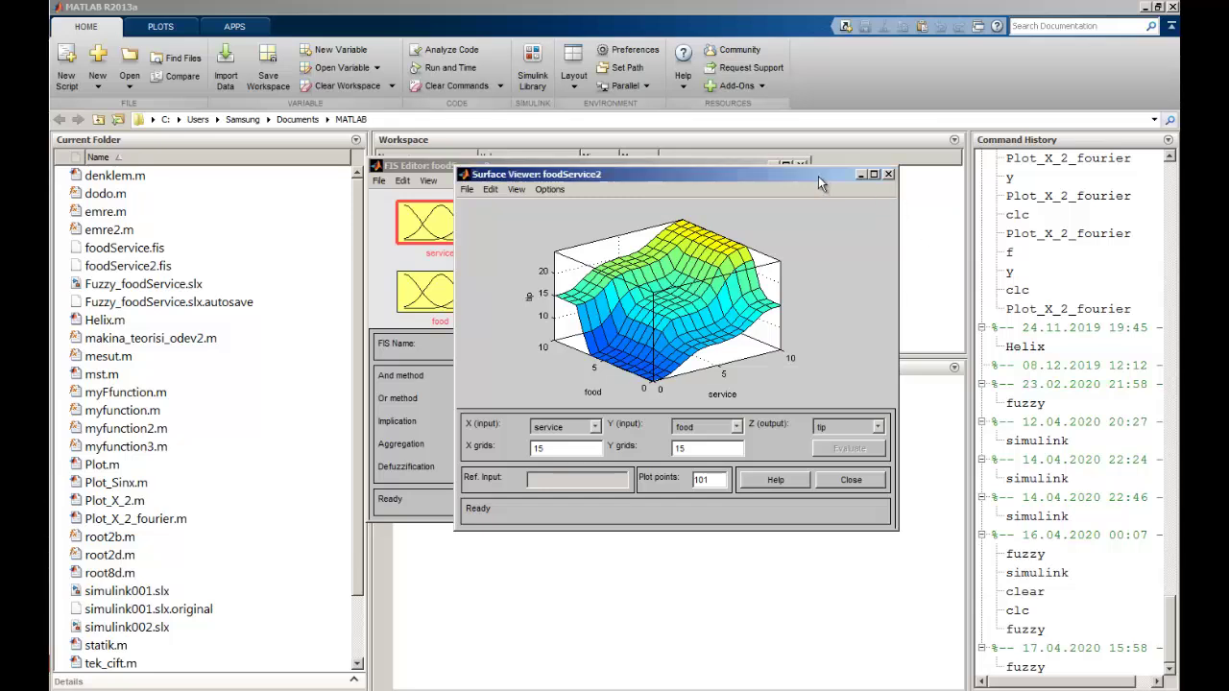
{"action": "left_click_drag", "start_coordinate": [818, 176], "coordinate": [680, 238]}
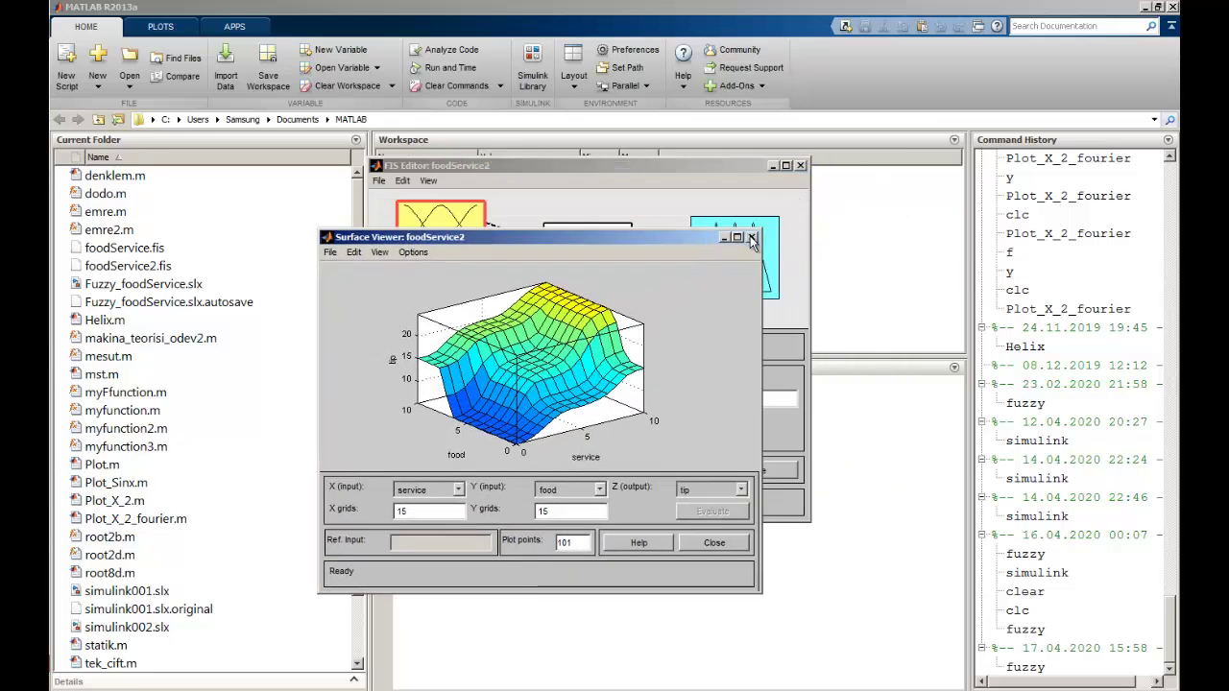
{"action": "left_click", "coordinate": [715, 543]}
Export the fuzzy system to the file foodService2.fis, overwriting the existing file.
{"action": "left_click_drag", "start_coordinate": [414, 169], "coordinate": [351, 159]}
{"action": "left_click", "coordinate": [340, 170]}
{"action": "mouse_move", "coordinate": [313, 175]}
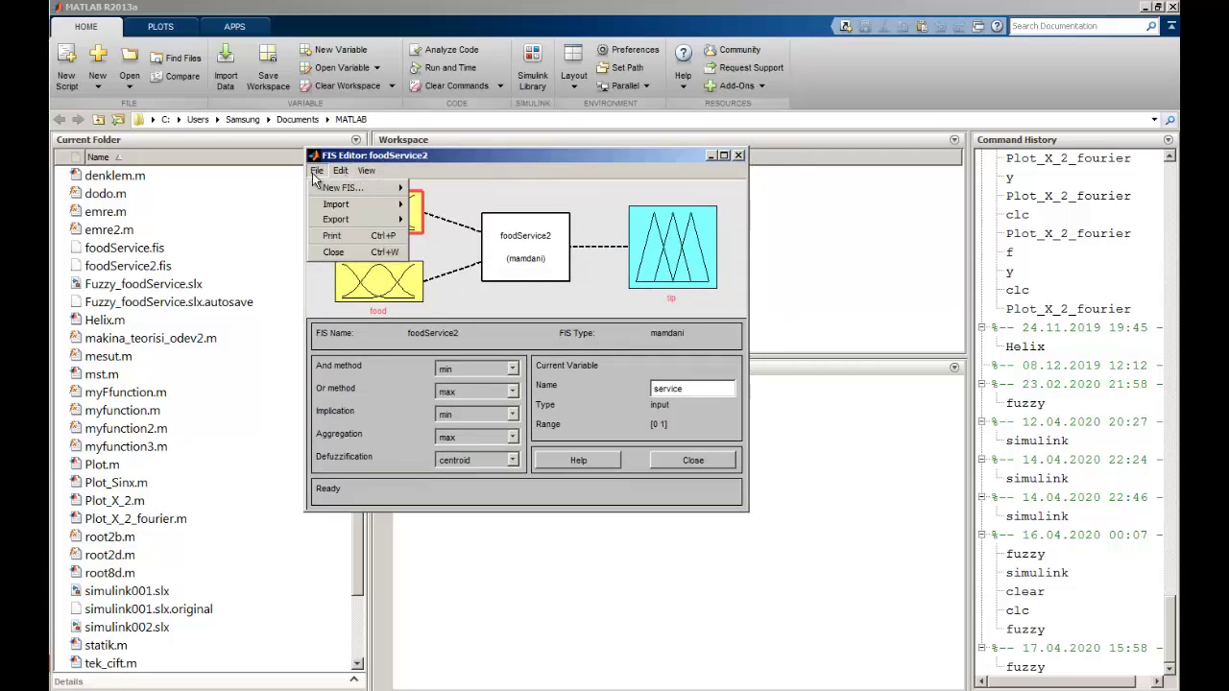
{"action": "mouse_move", "coordinate": [357, 229]}
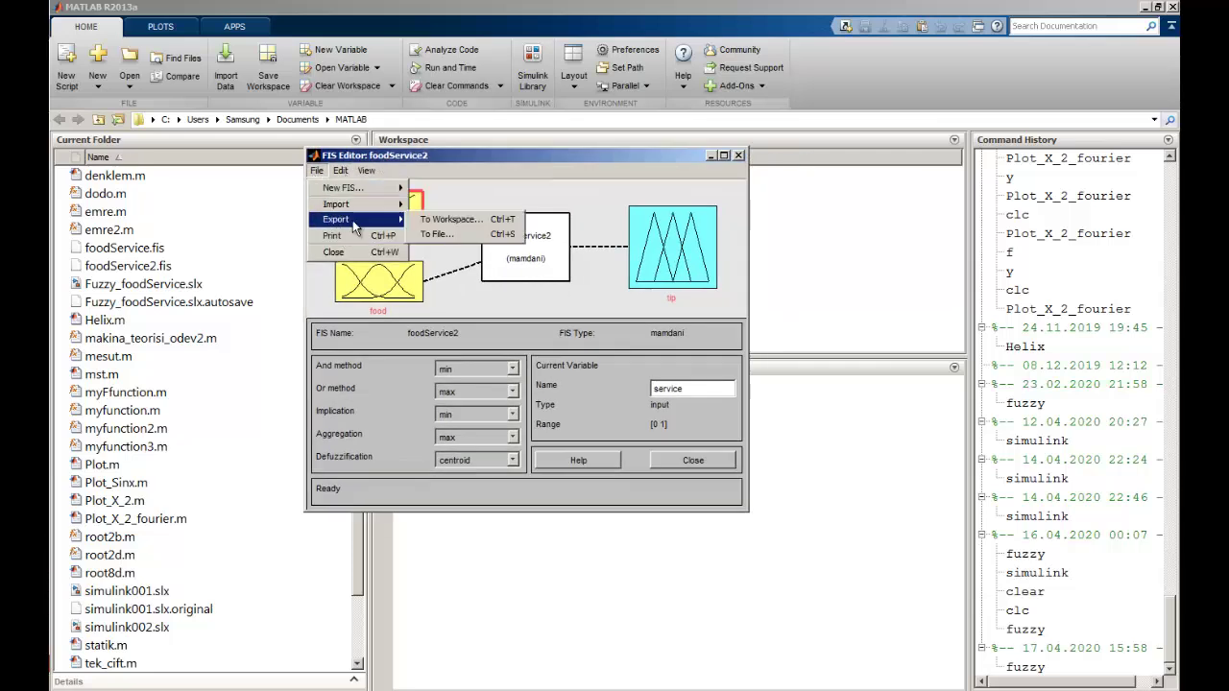
{"action": "left_click", "coordinate": [472, 244]}
{"action": "left_click", "coordinate": [507, 286]}
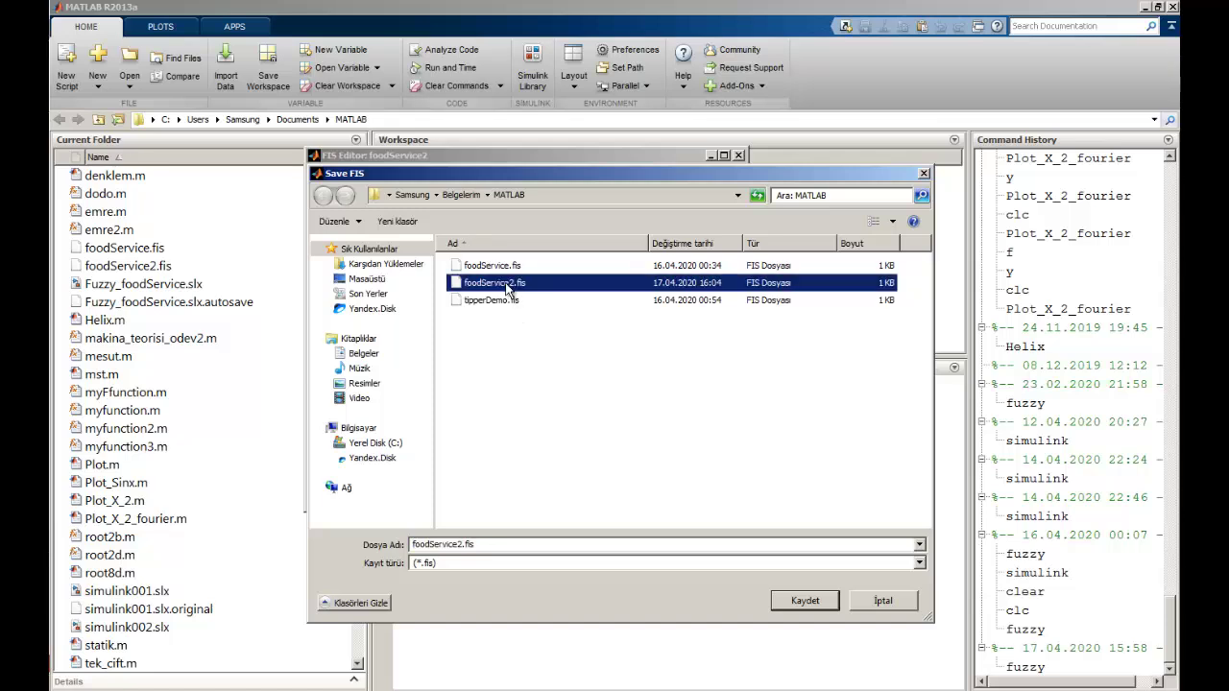
{"action": "left_click", "coordinate": [507, 286]}
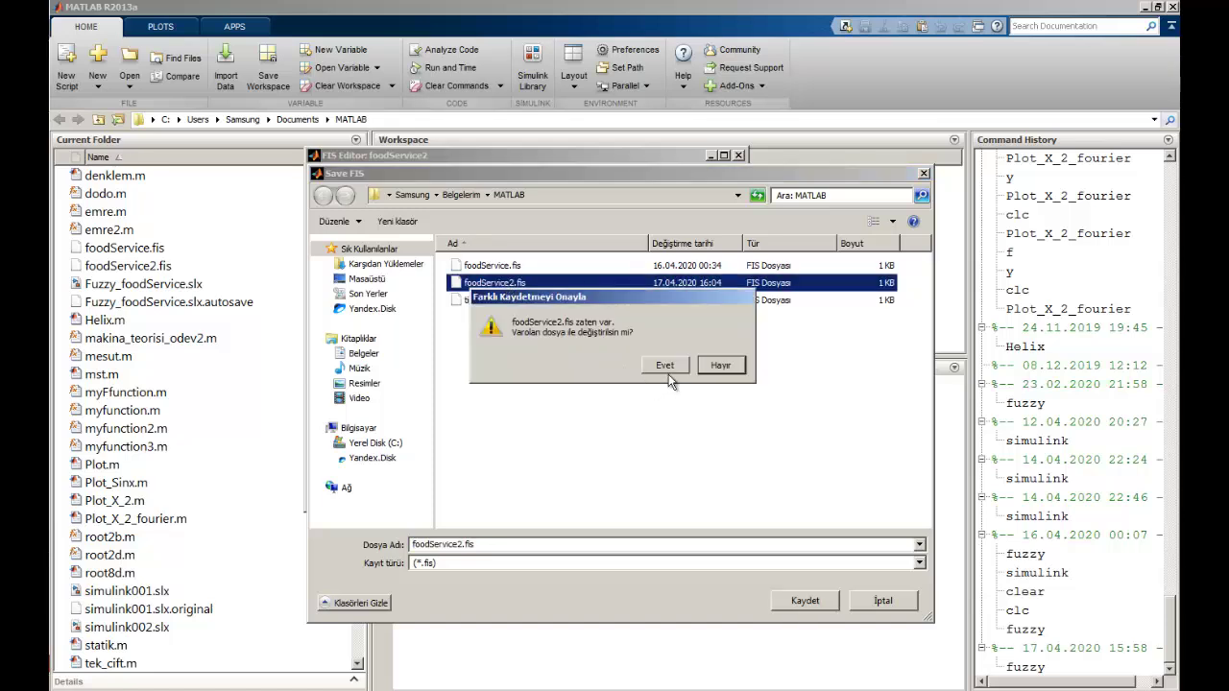
{"action": "left_click", "coordinate": [666, 366]}
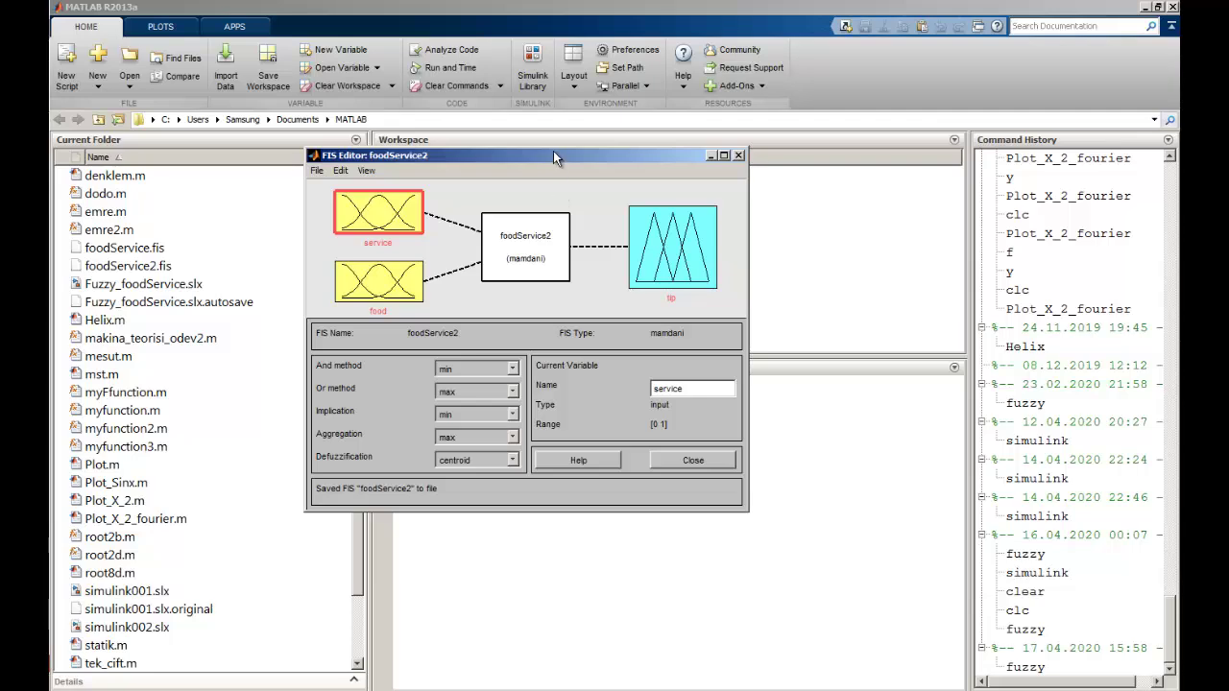
Launch Simulink with the simulink command in the MATLAB Command Window and create a new blank model.
{"action": "left_click_drag", "start_coordinate": [553, 157], "coordinate": [331, 179]}
{"action": "left_click", "coordinate": [669, 251]}
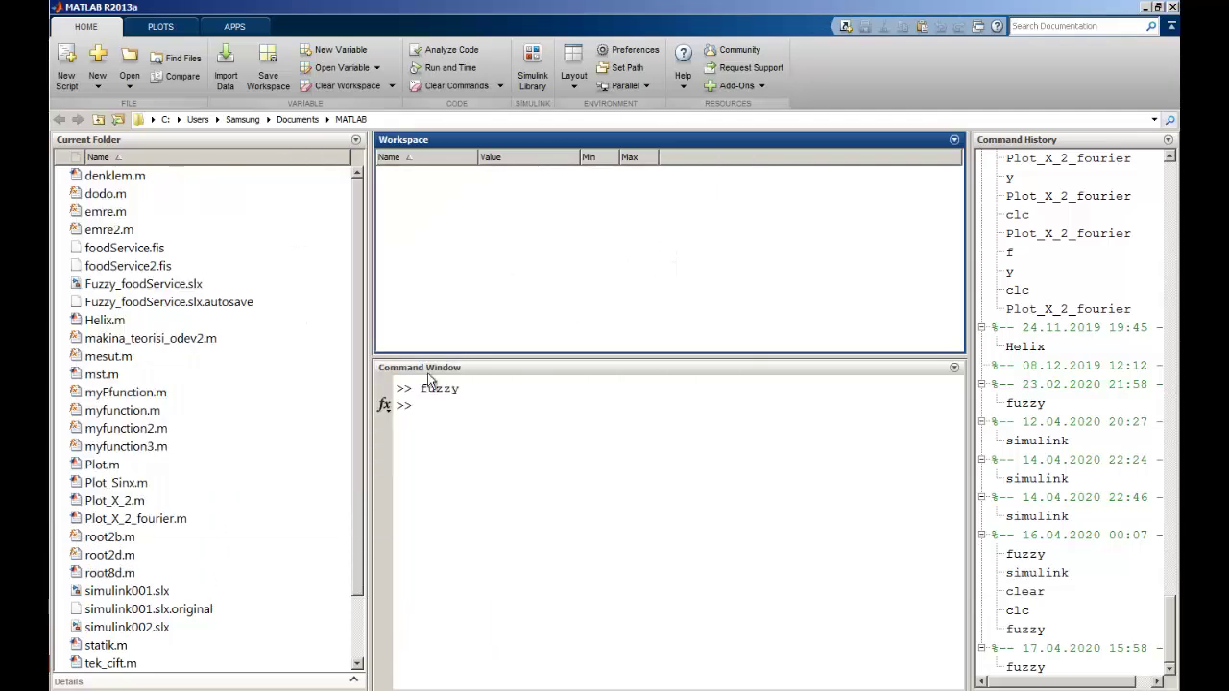
{"action": "left_click", "coordinate": [430, 404]}
{"action": "type", "text": "si"}
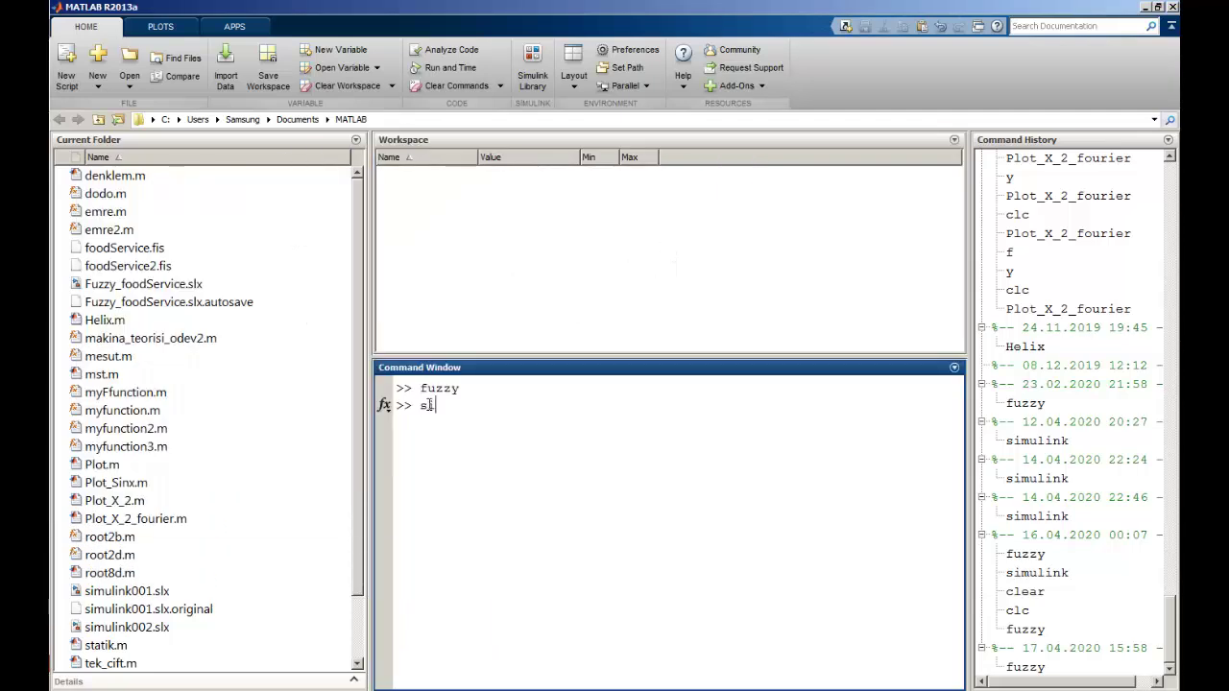
{"action": "type", "text": "mulink"}
{"action": "key", "text": "Return"}
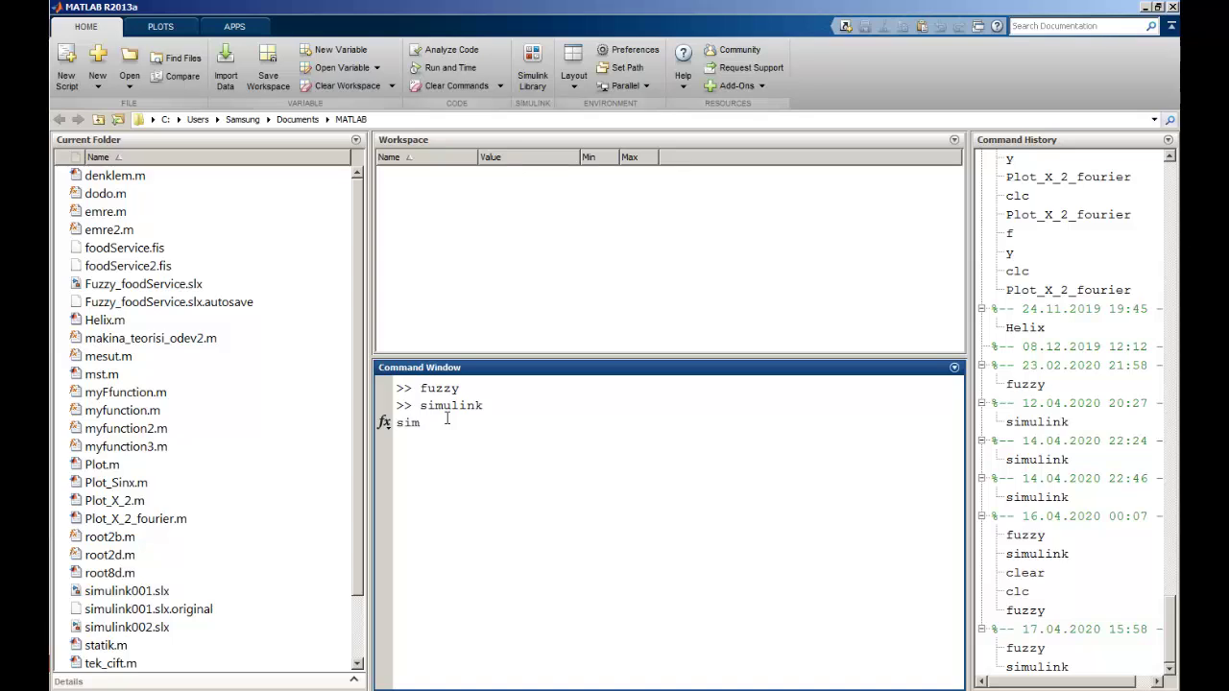
{"action": "key", "text": "Return"}
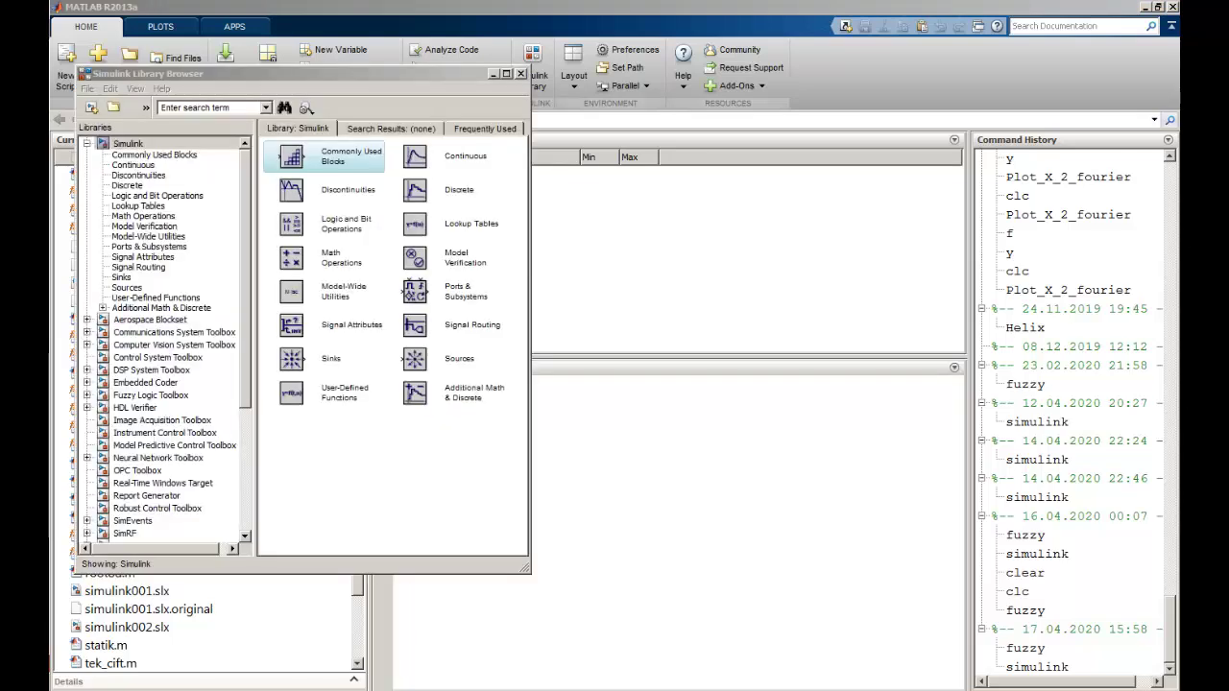
{"action": "left_click_drag", "start_coordinate": [273, 71], "coordinate": [319, 101]}
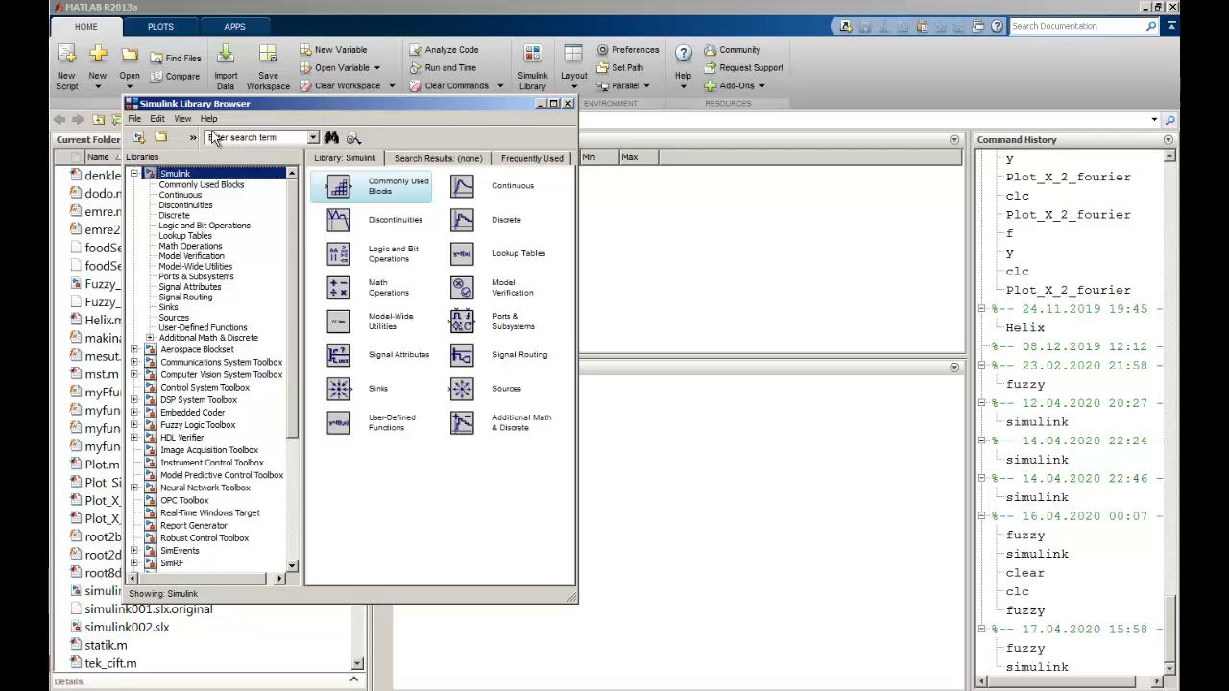
{"action": "left_click", "coordinate": [139, 138]}
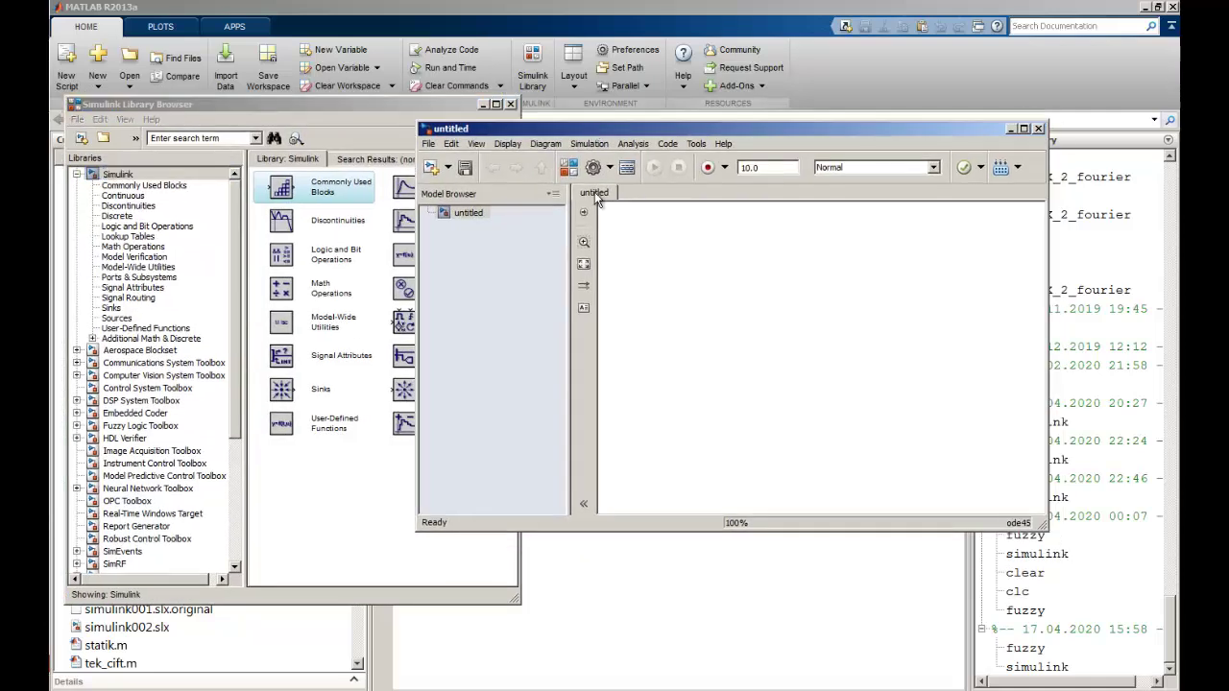
Open the existing model Fuzzy_foodService.slx as a reference, deleting its autosave copy, and enlarge its window.
{"action": "left_click", "coordinate": [451, 146]}
{"action": "left_click", "coordinate": [452, 146]}
{"action": "left_click", "coordinate": [429, 144]}
{"action": "left_click", "coordinate": [449, 176]}
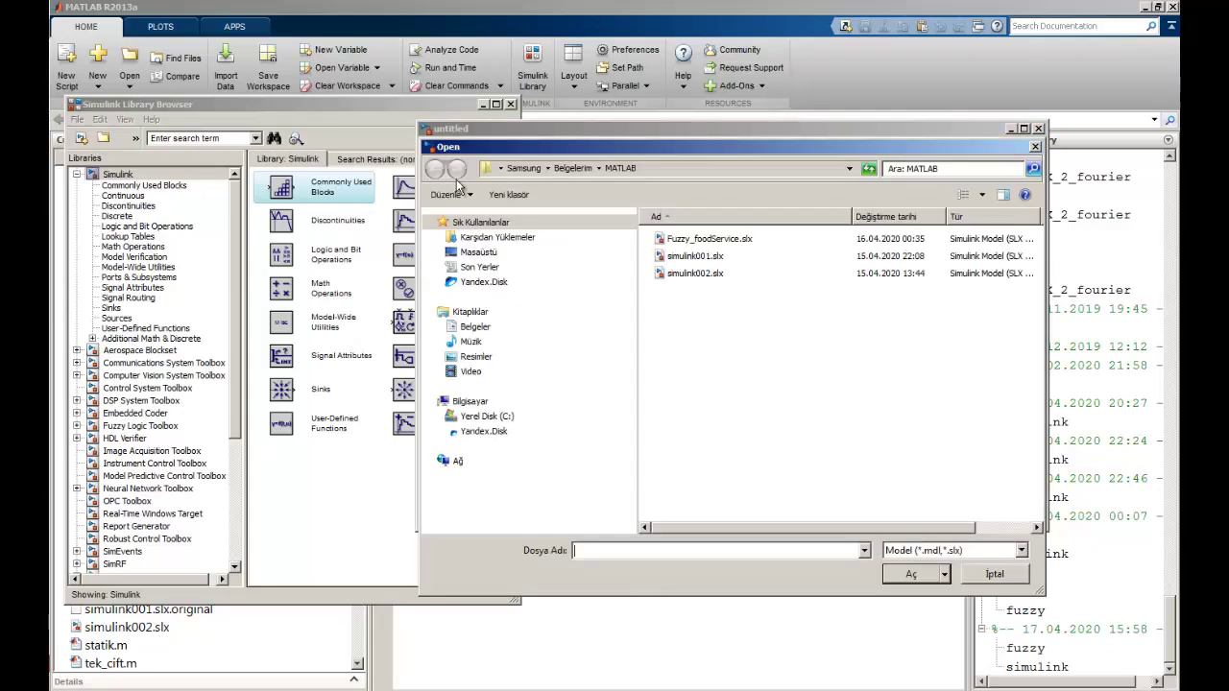
{"action": "left_click", "coordinate": [705, 257]}
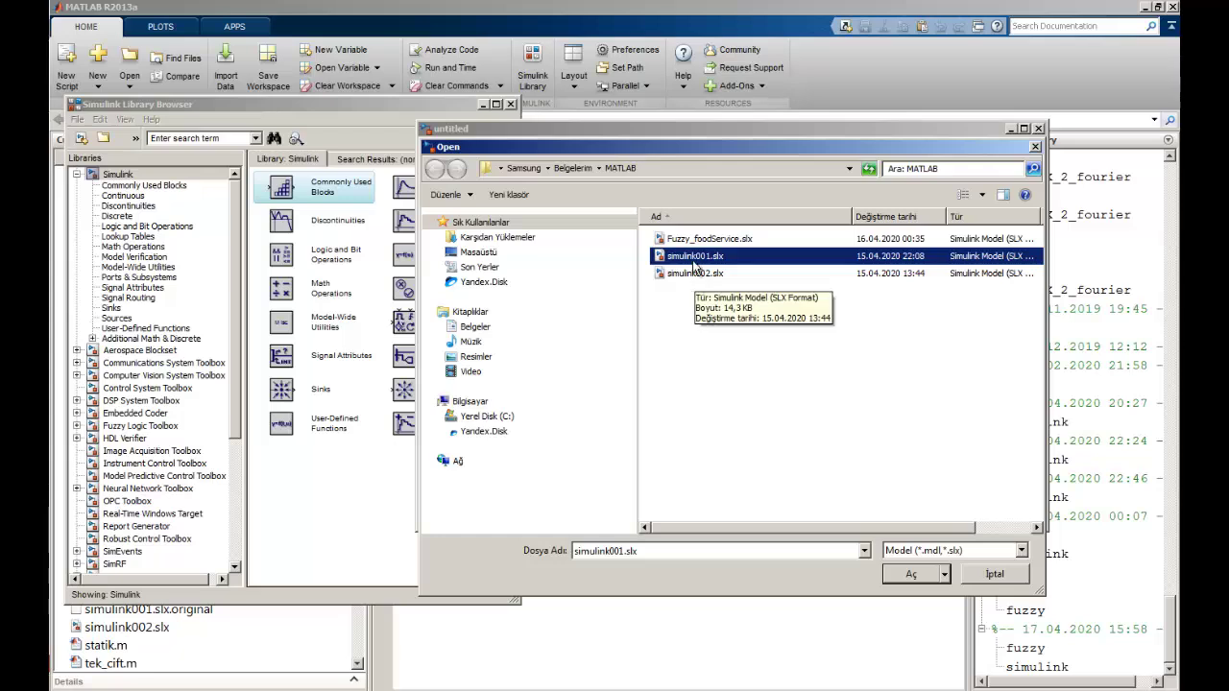
{"action": "double_click", "coordinate": [695, 247]}
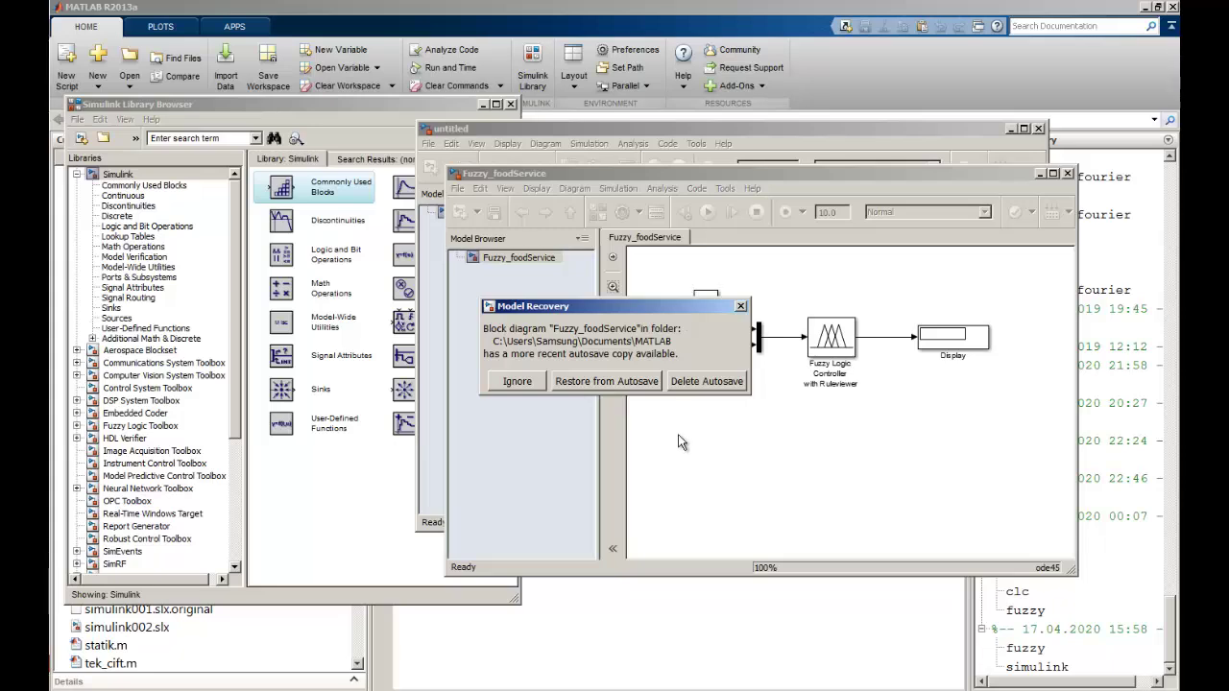
{"action": "left_click", "coordinate": [693, 381]}
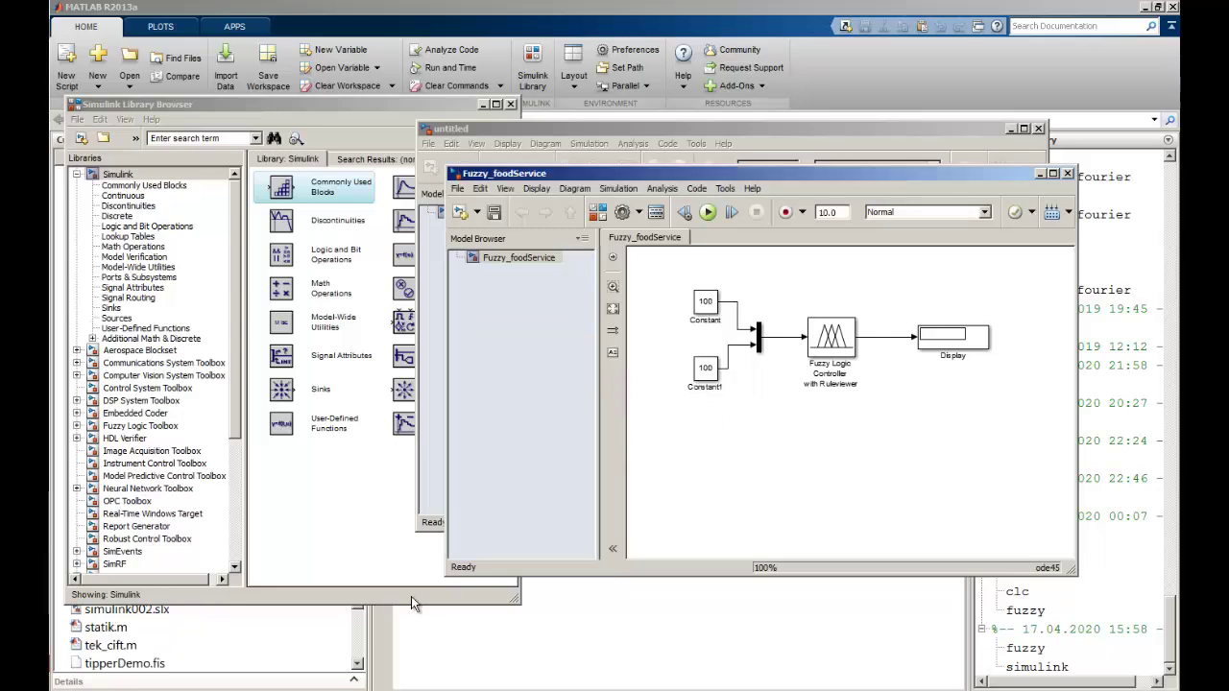
{"action": "left_click_drag", "start_coordinate": [447, 574], "coordinate": [382, 616]}
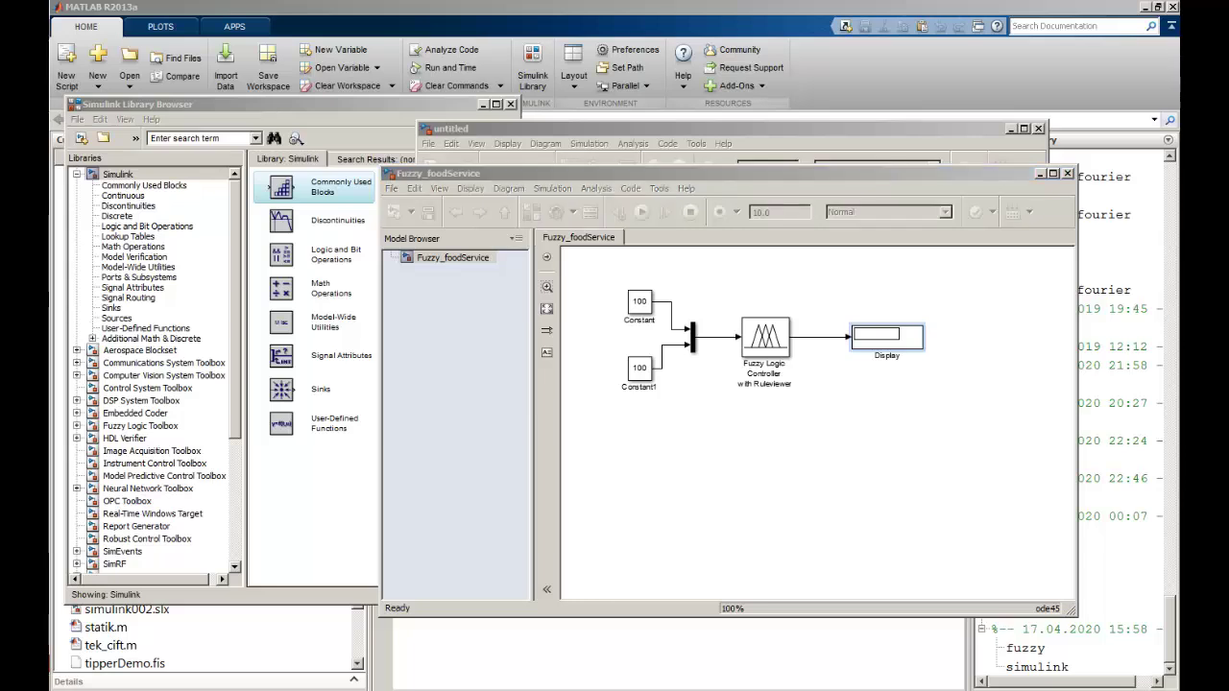
{"action": "left_click_drag", "start_coordinate": [559, 180], "coordinate": [415, 232]}
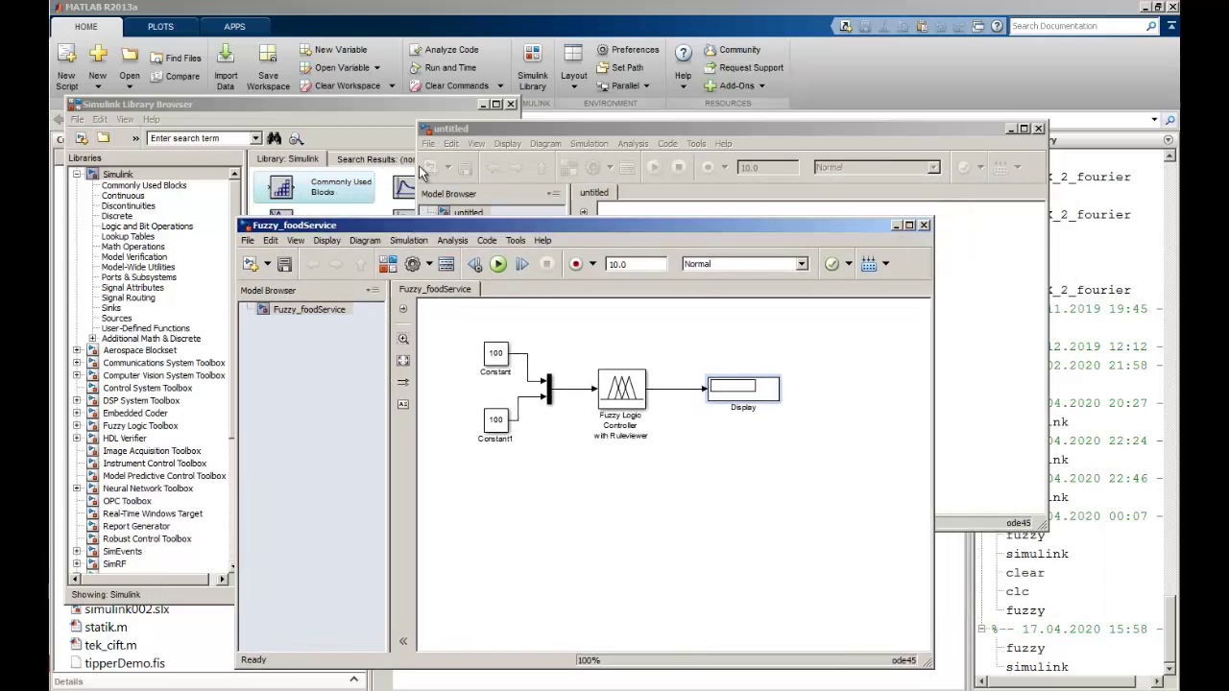
{"action": "left_click_drag", "start_coordinate": [637, 223], "coordinate": [639, 189]}
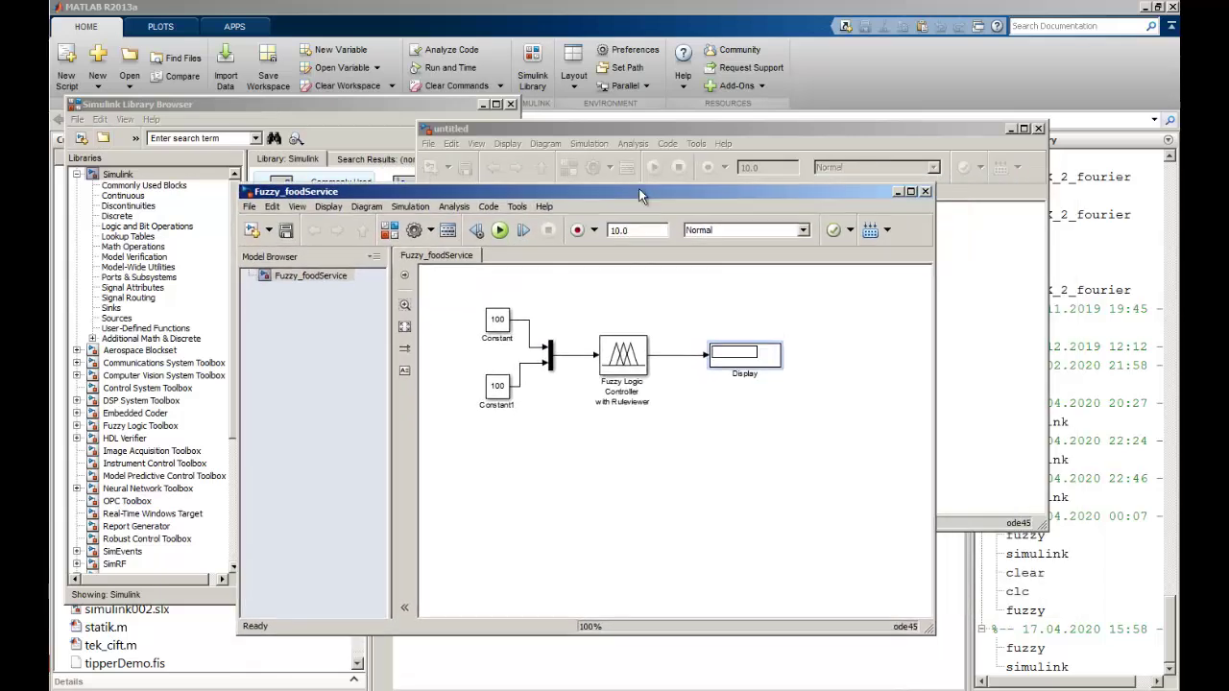
In another new blank model, place two Constant blocks one above the other and a Mux block beside them.
{"action": "left_click", "coordinate": [252, 231]}
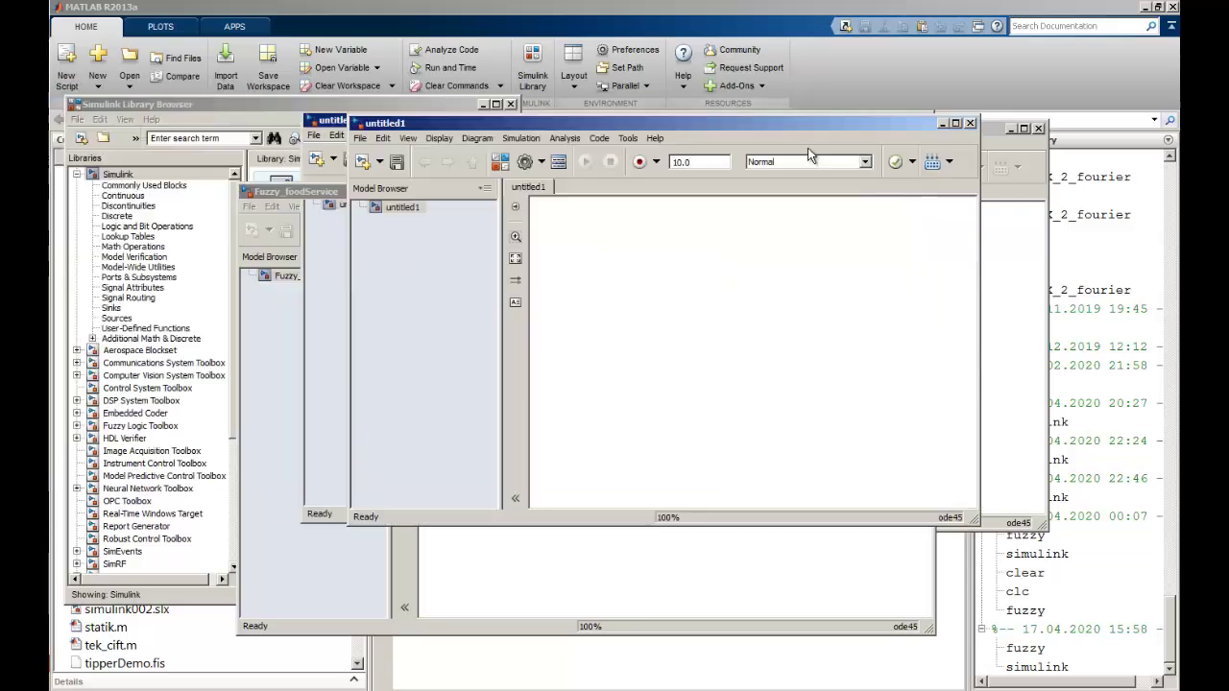
{"action": "left_click_drag", "start_coordinate": [503, 134], "coordinate": [738, 180]}
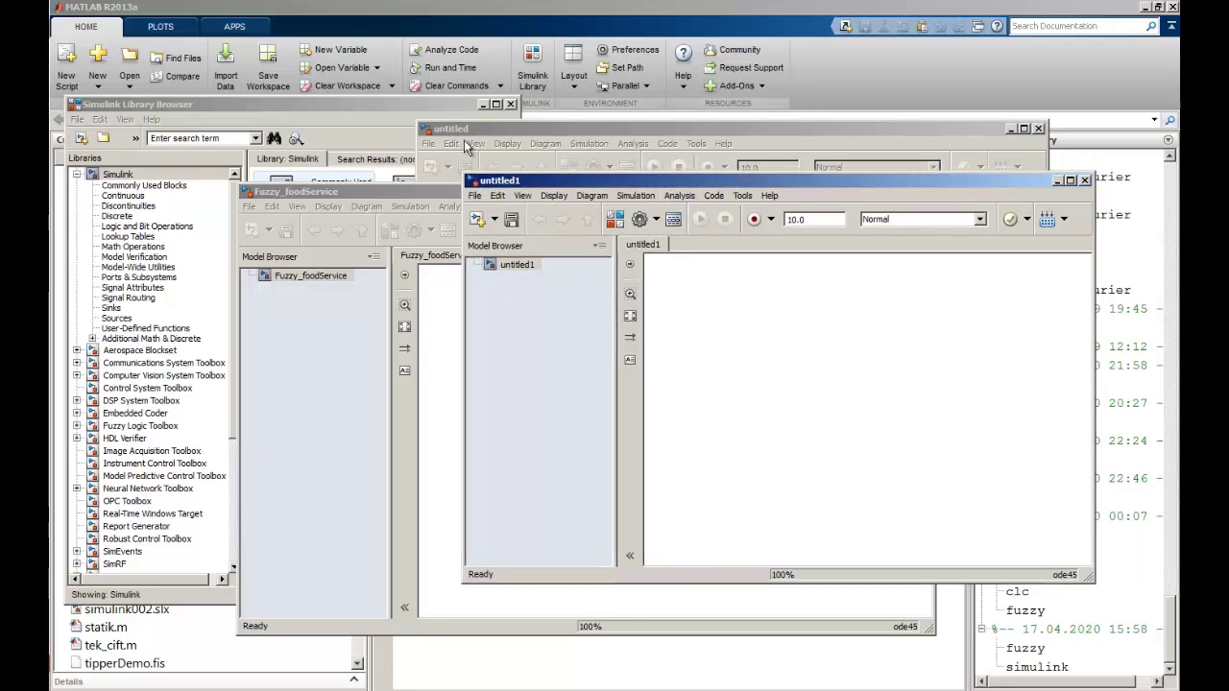
{"action": "left_click_drag", "start_coordinate": [349, 103], "coordinate": [339, 104]}
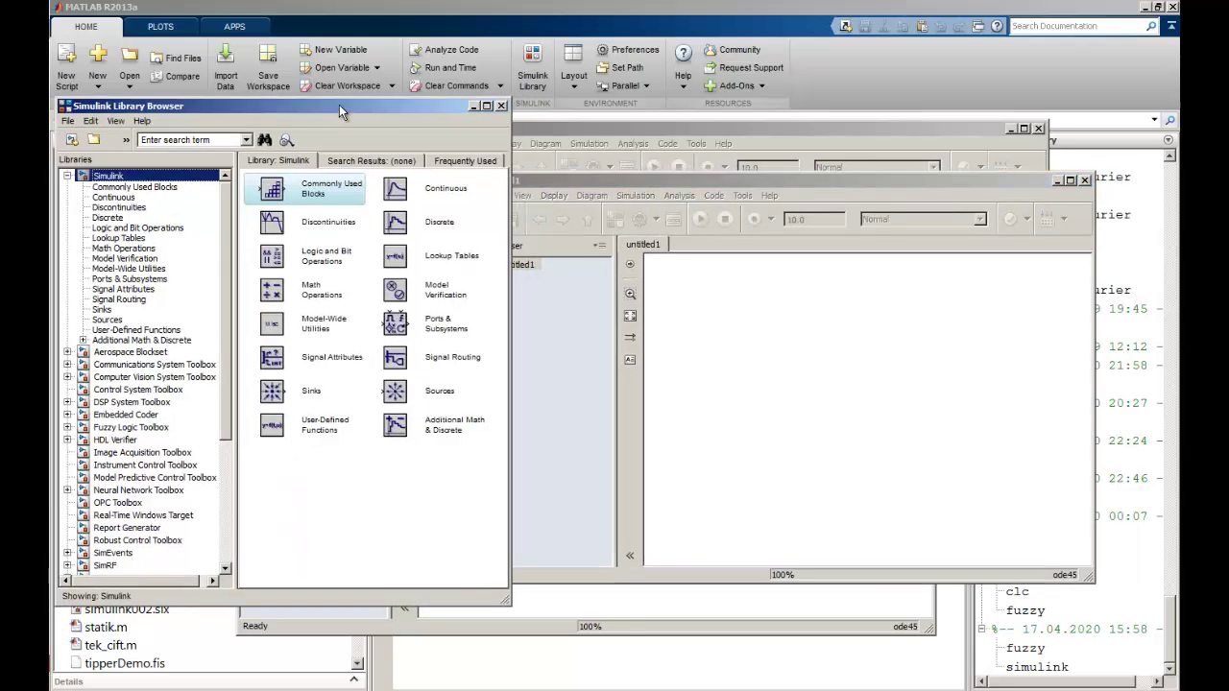
{"action": "left_click", "coordinate": [123, 187]}
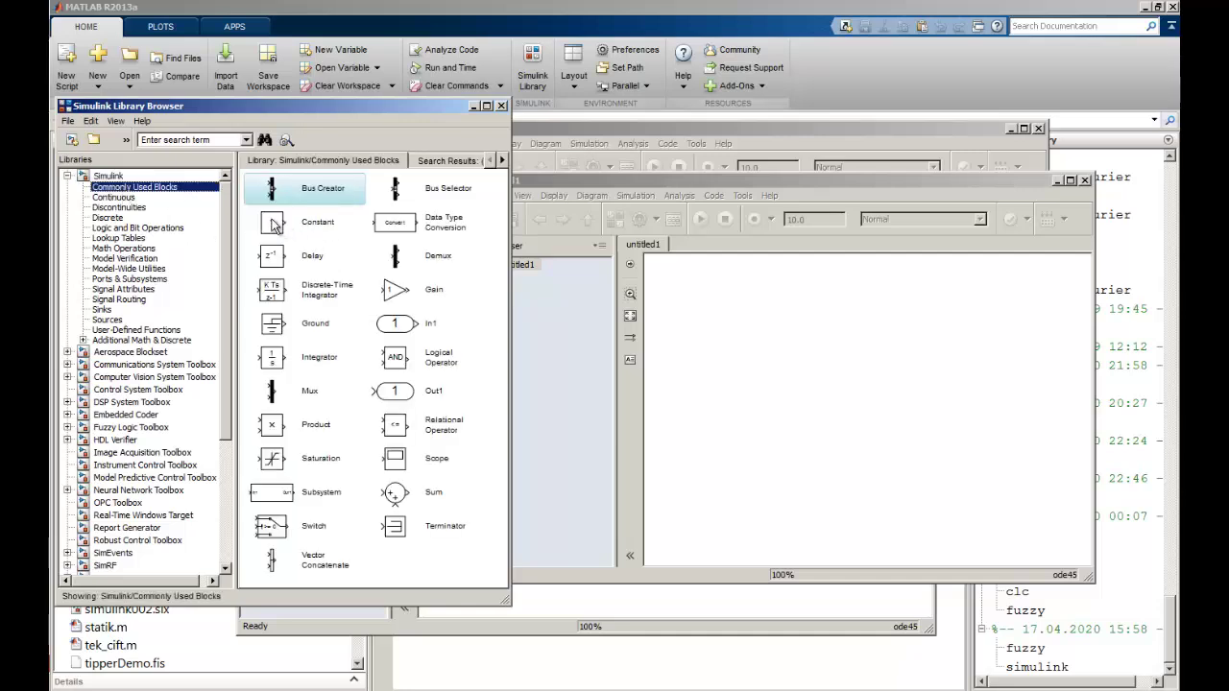
{"action": "left_click_drag", "start_coordinate": [278, 228], "coordinate": [719, 331]}
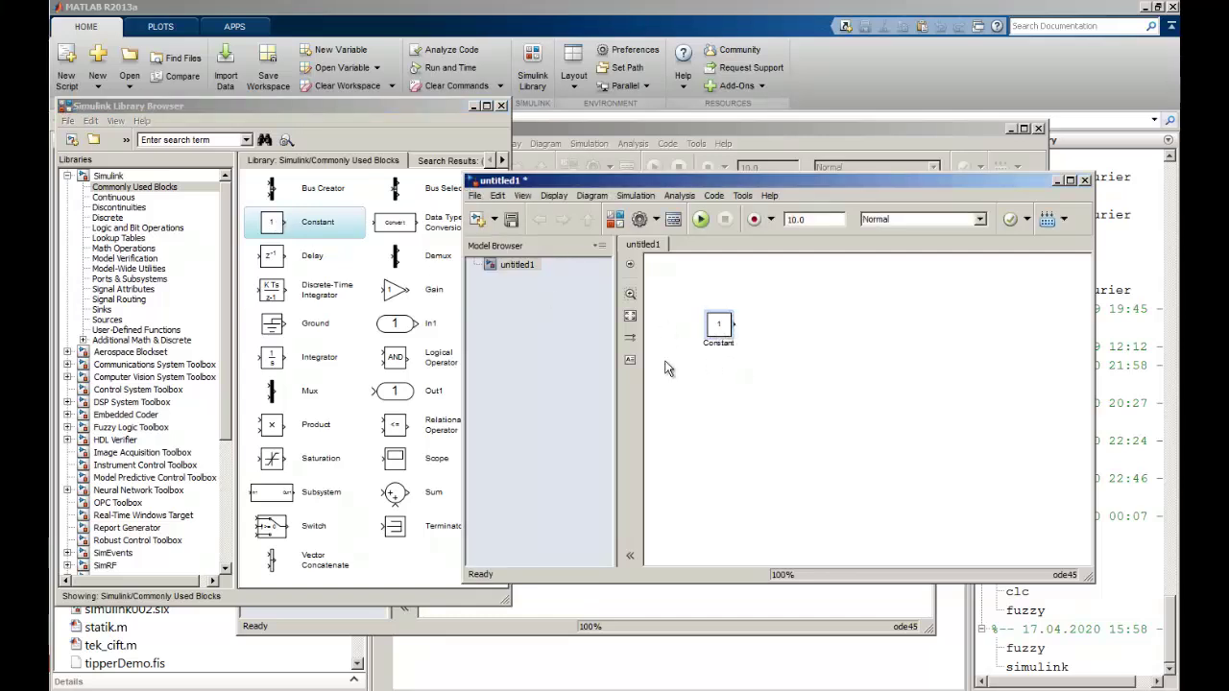
{"action": "left_click_drag", "start_coordinate": [374, 275], "coordinate": [720, 398]}
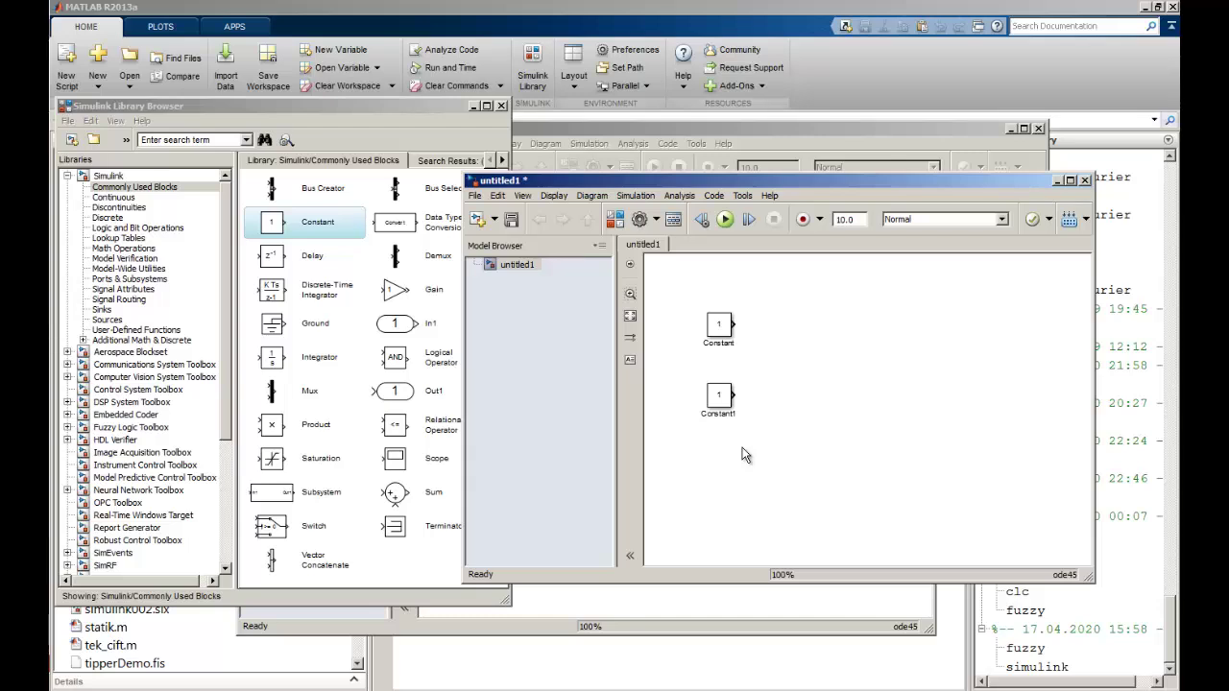
{"action": "mouse_move", "coordinate": [662, 184]}
{"action": "left_mouse_down"}
{"action": "mouse_move", "coordinate": [694, 168]}
{"action": "mouse_move", "coordinate": [678, 181]}
{"action": "left_mouse_up"}
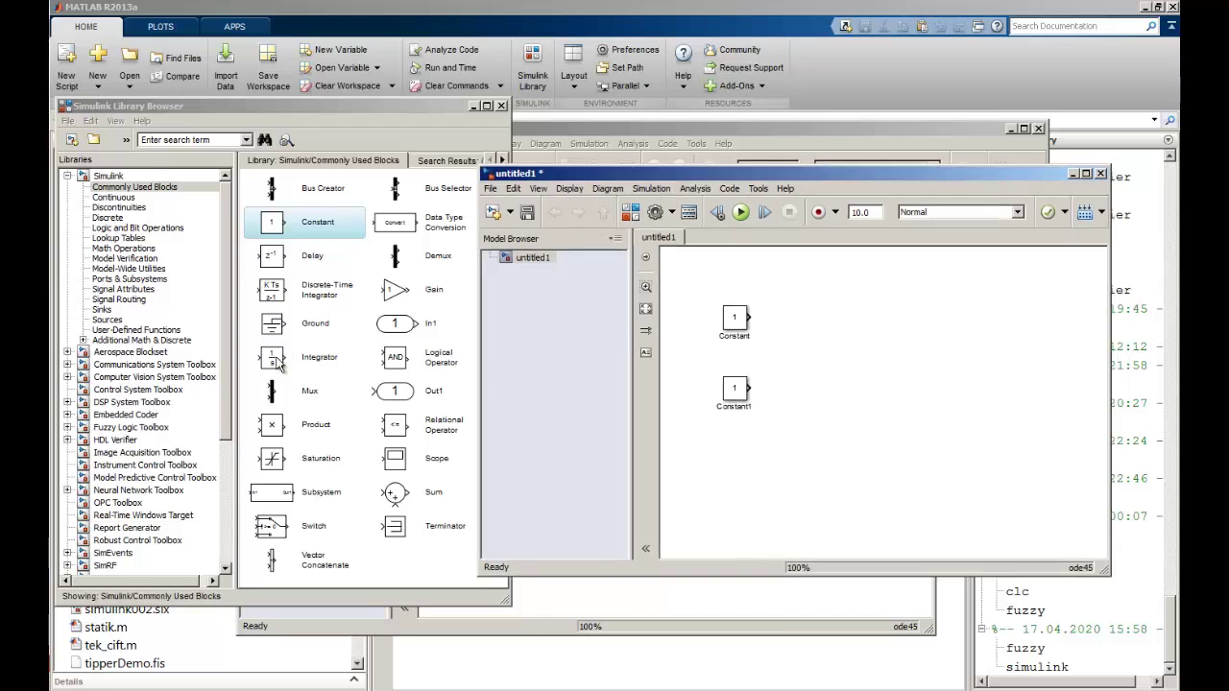
{"action": "left_click_drag", "start_coordinate": [280, 394], "coordinate": [811, 363]}
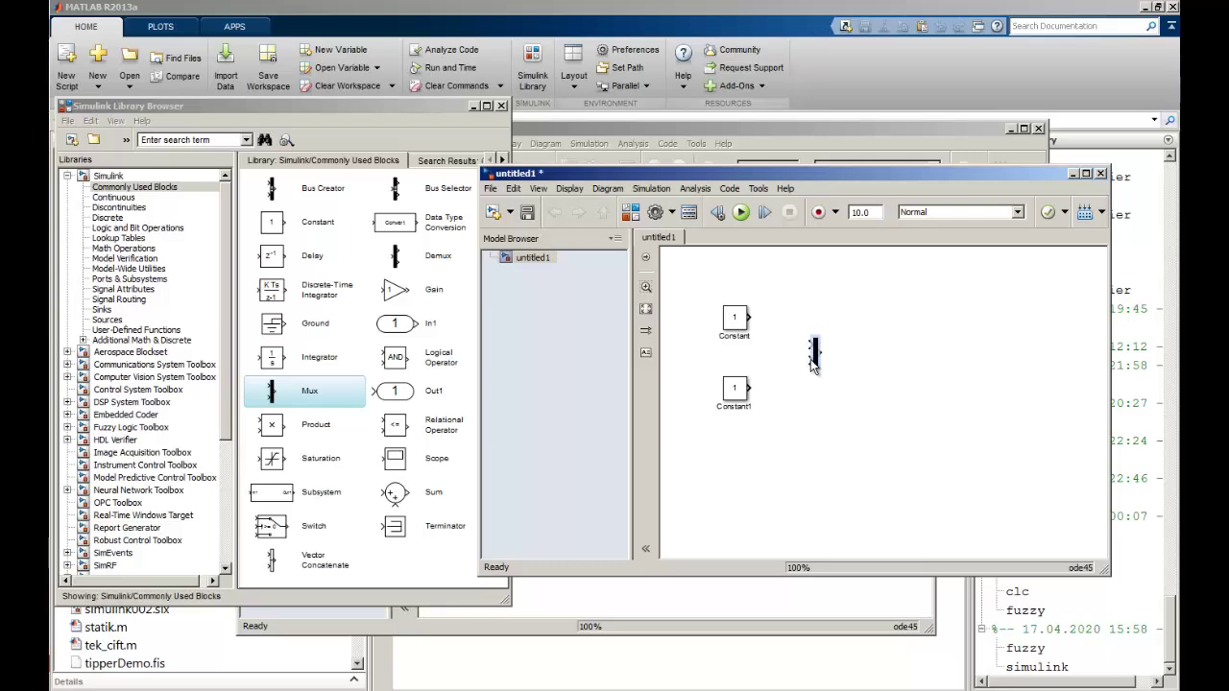
Add a Display block from the Sinks library beyond the Mux and connect both Constant blocks to the Mux inputs.
{"action": "left_click", "coordinate": [401, 327]}
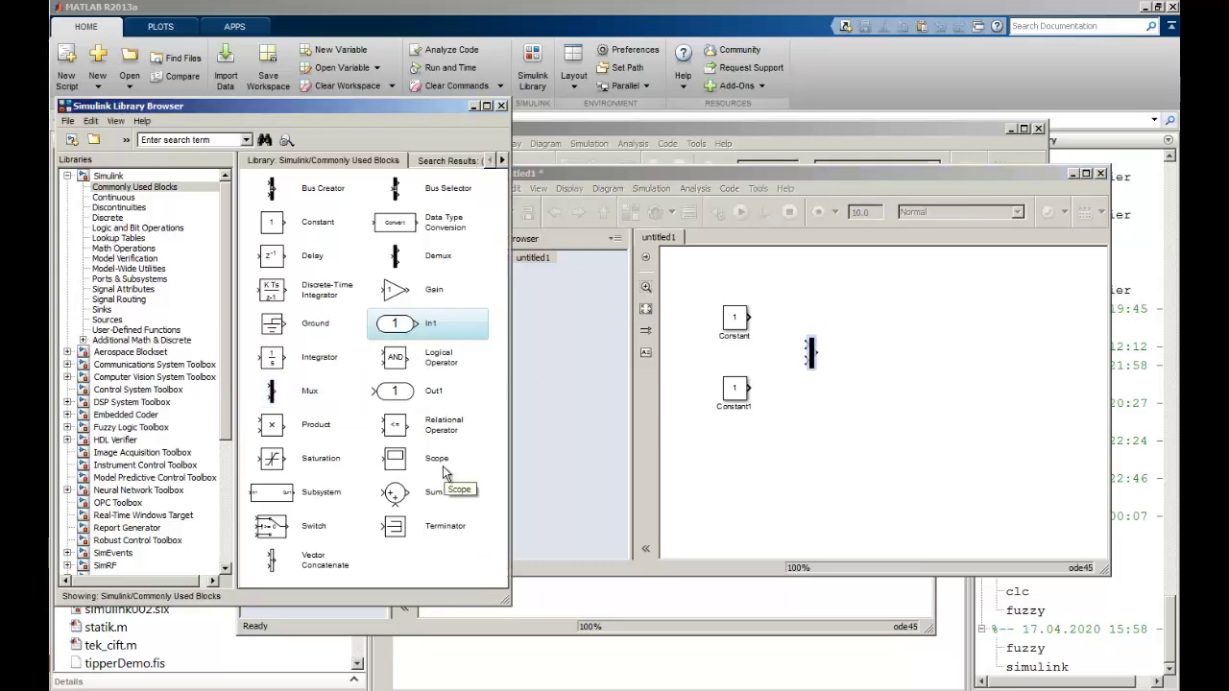
{"action": "left_click", "coordinate": [106, 310]}
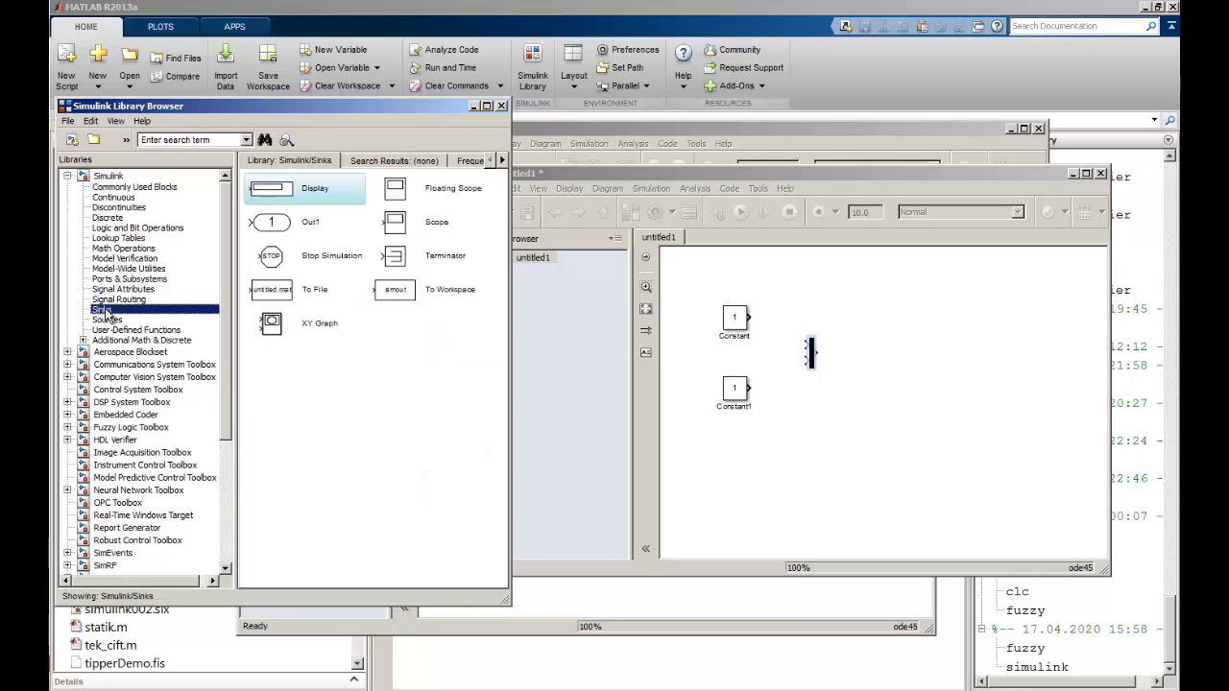
{"action": "left_click", "coordinate": [110, 320]}
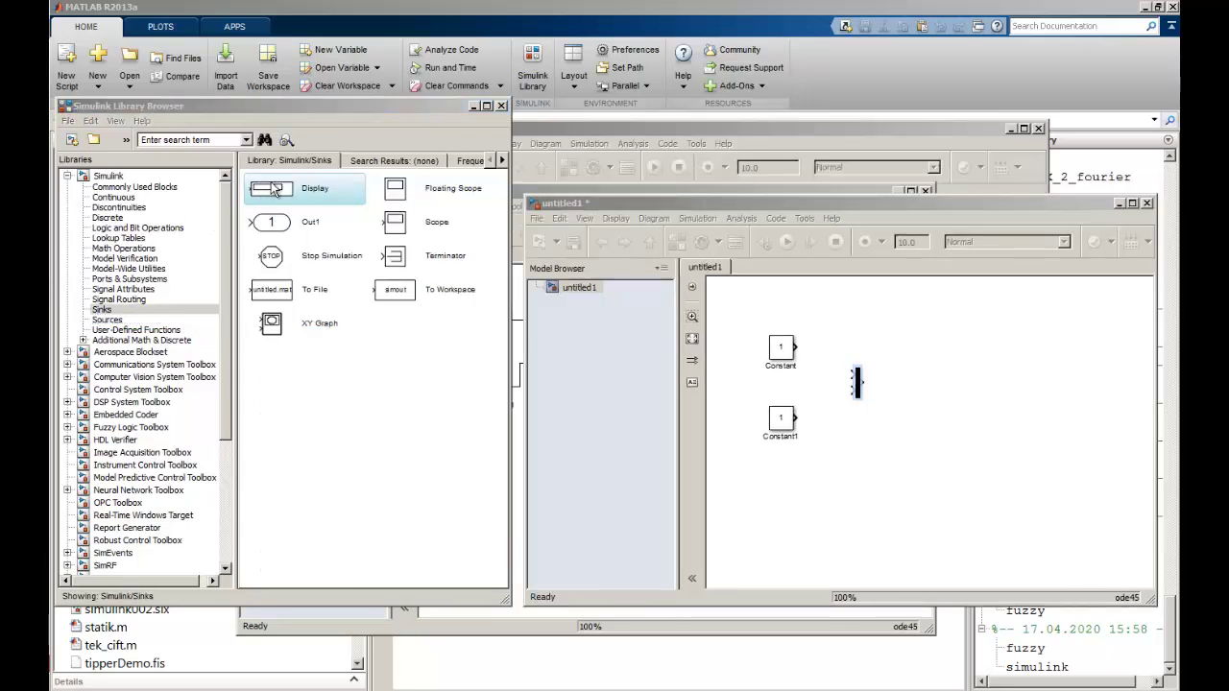
{"action": "left_click", "coordinate": [105, 300]}
{"action": "left_click", "coordinate": [102, 310]}
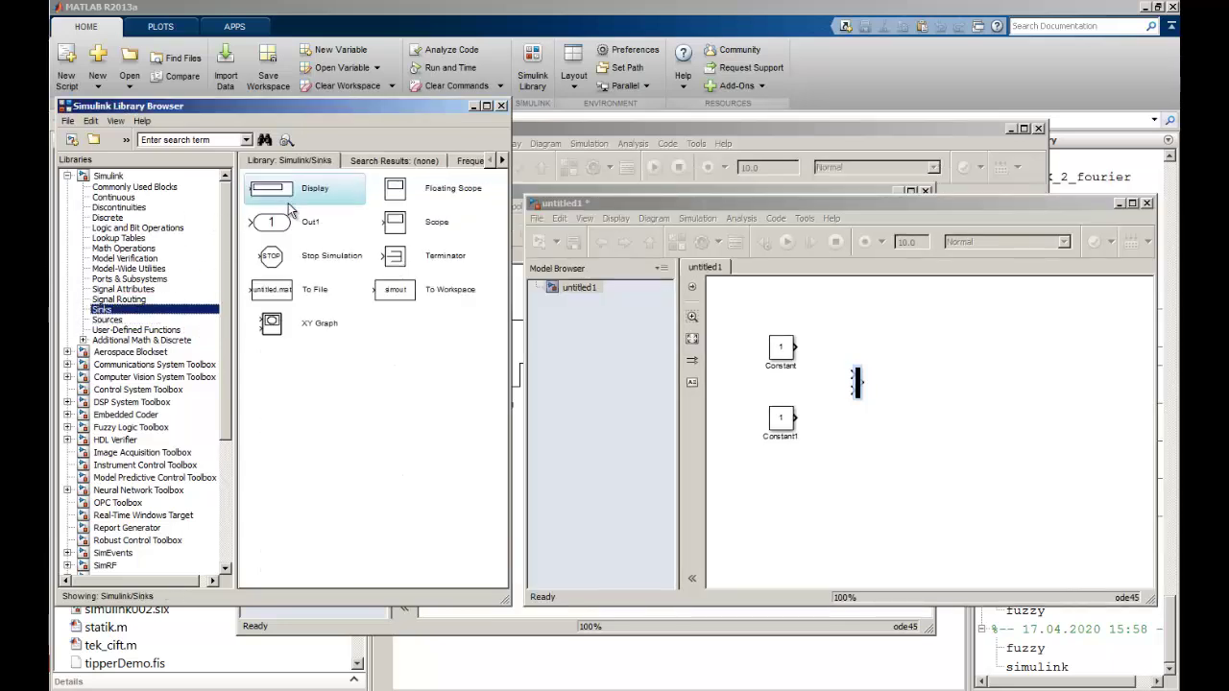
{"action": "left_click_drag", "start_coordinate": [288, 210], "coordinate": [946, 383]}
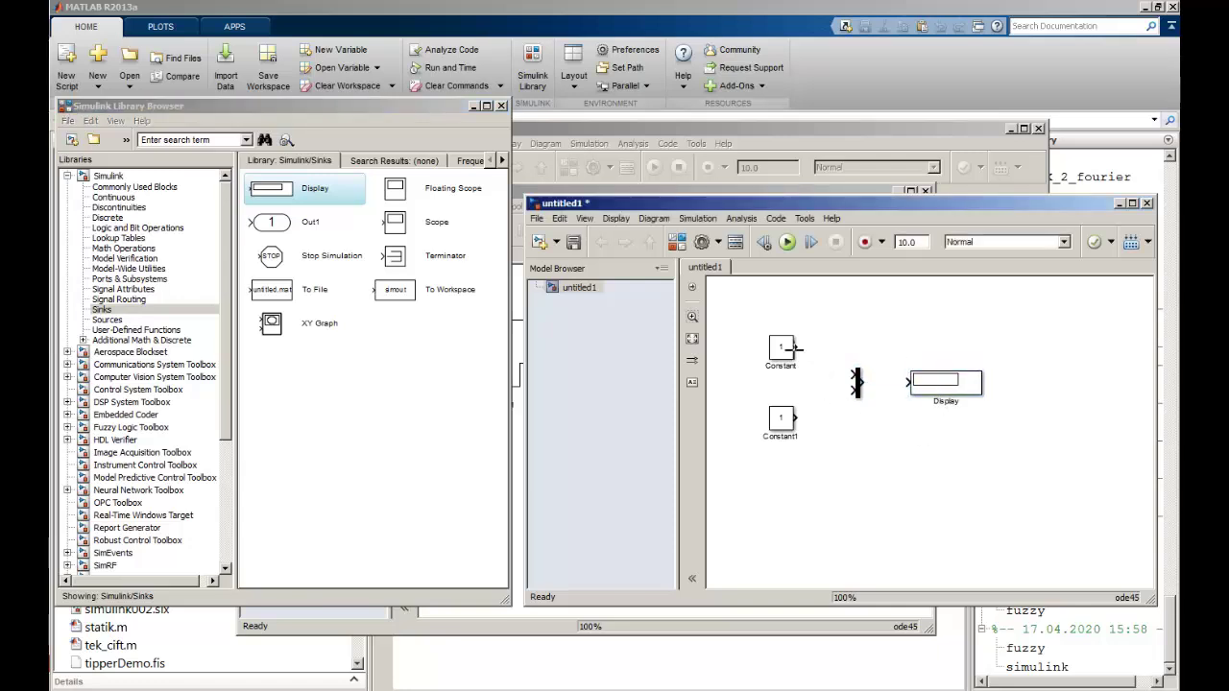
{"action": "left_click_drag", "start_coordinate": [798, 347], "coordinate": [853, 375]}
{"action": "left_click_drag", "start_coordinate": [799, 417], "coordinate": [1017, 385]}
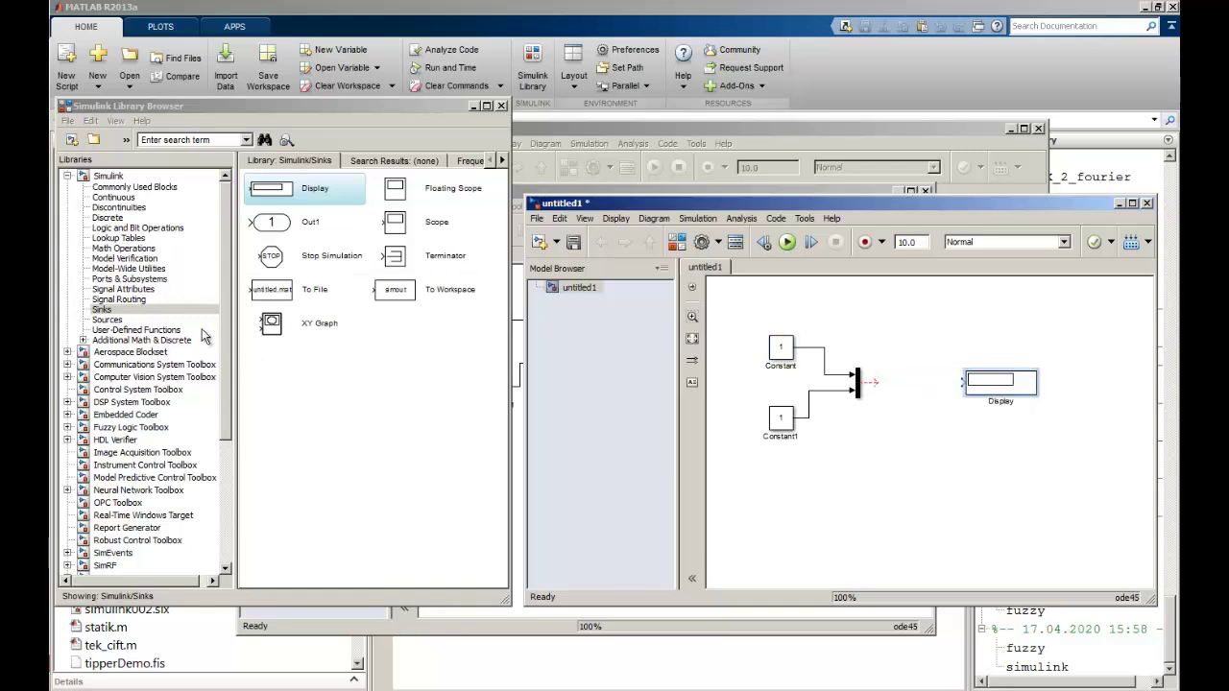
Insert a Fuzzy Logic Controller with Ruleviewer between the Mux and the Display and wire it to both blocks.
{"action": "left_click", "coordinate": [69, 429]}
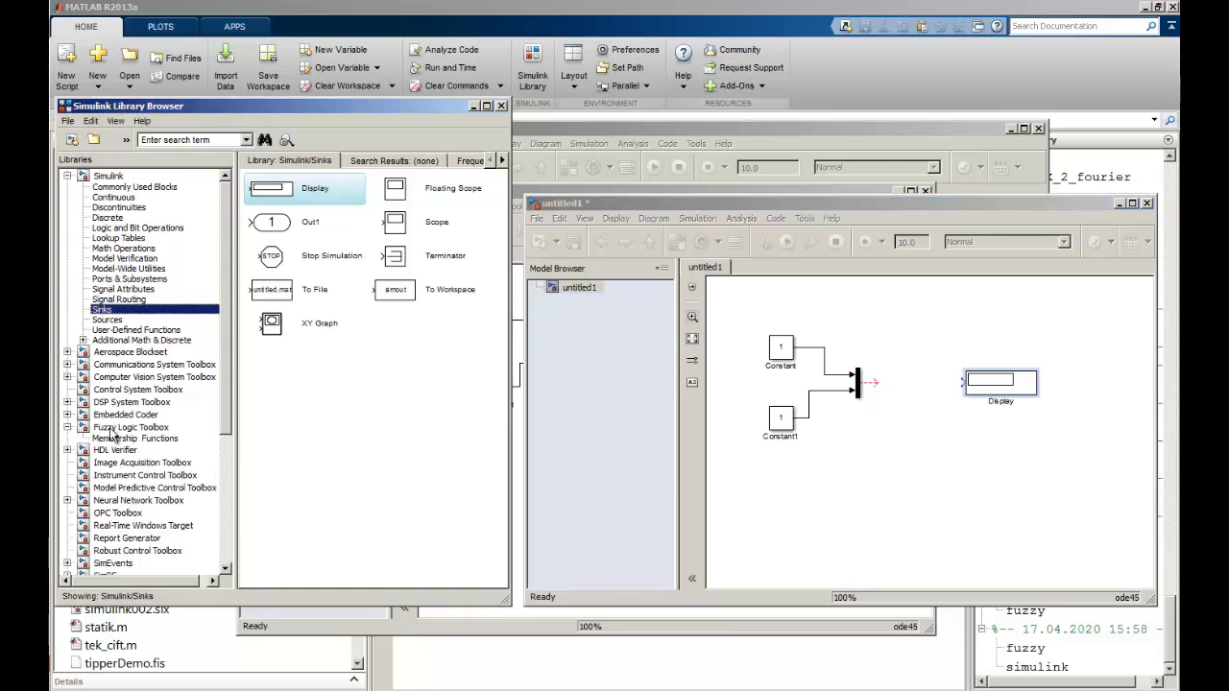
{"action": "left_click", "coordinate": [109, 429]}
{"action": "left_click", "coordinate": [272, 224]}
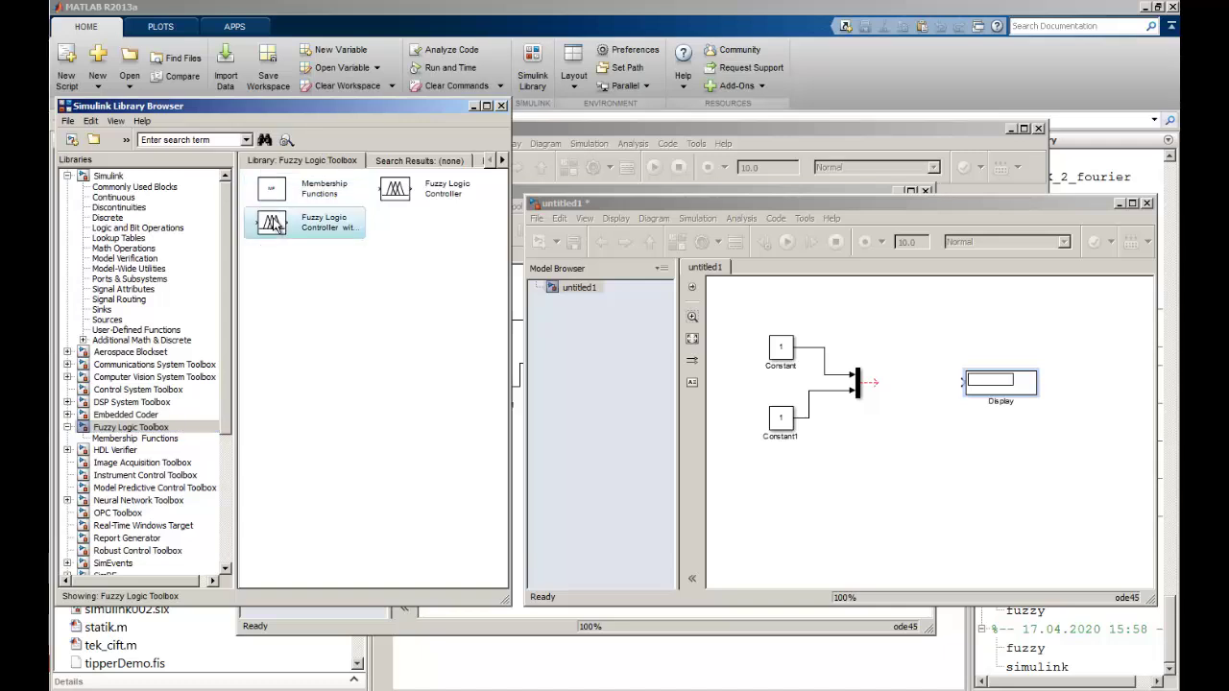
{"action": "left_click_drag", "start_coordinate": [272, 223], "coordinate": [914, 403]}
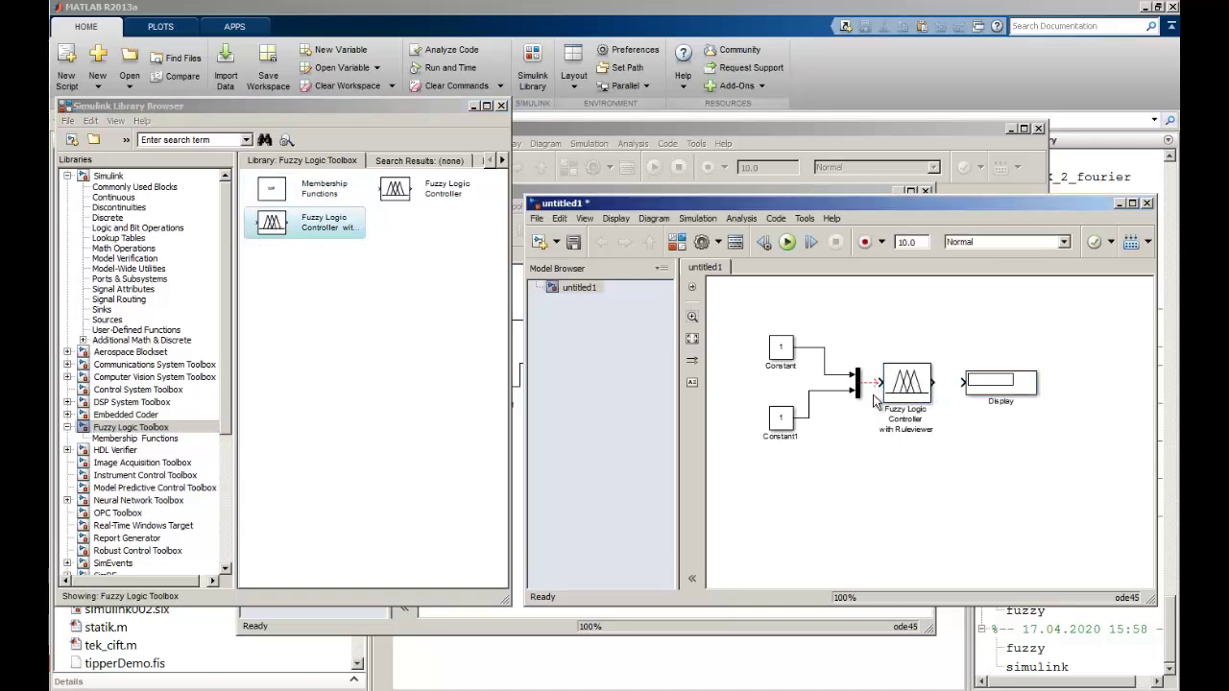
{"action": "left_click", "coordinate": [870, 384]}
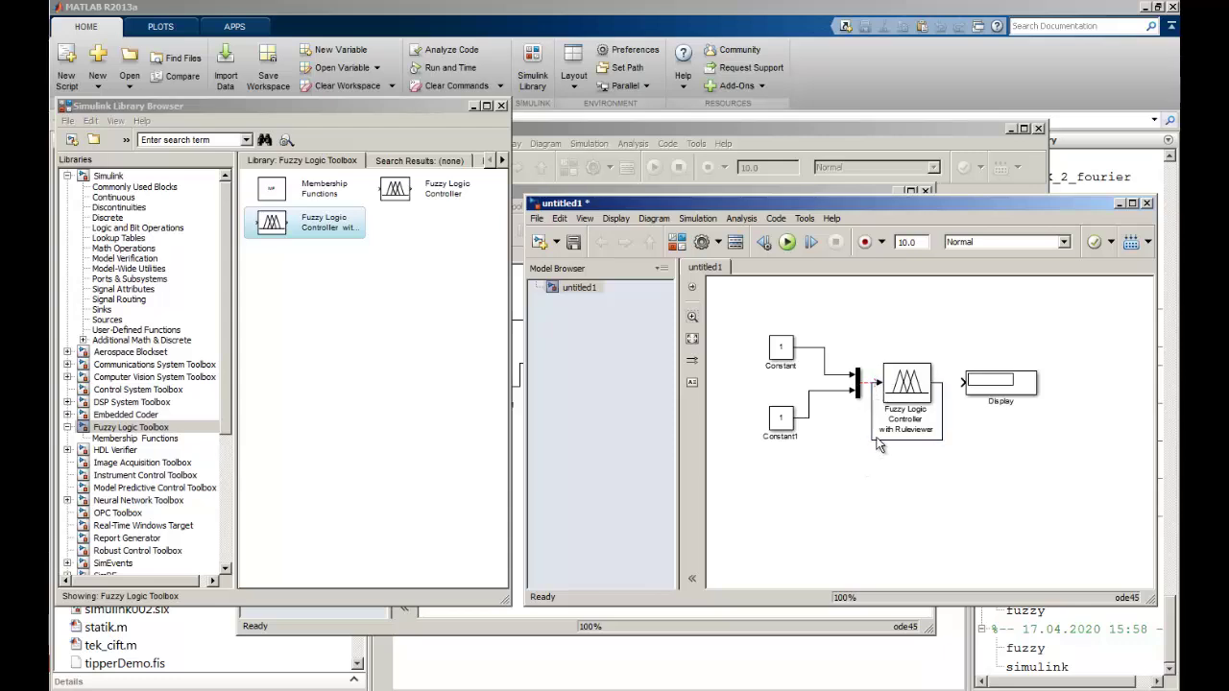
{"action": "left_click", "coordinate": [867, 383]}
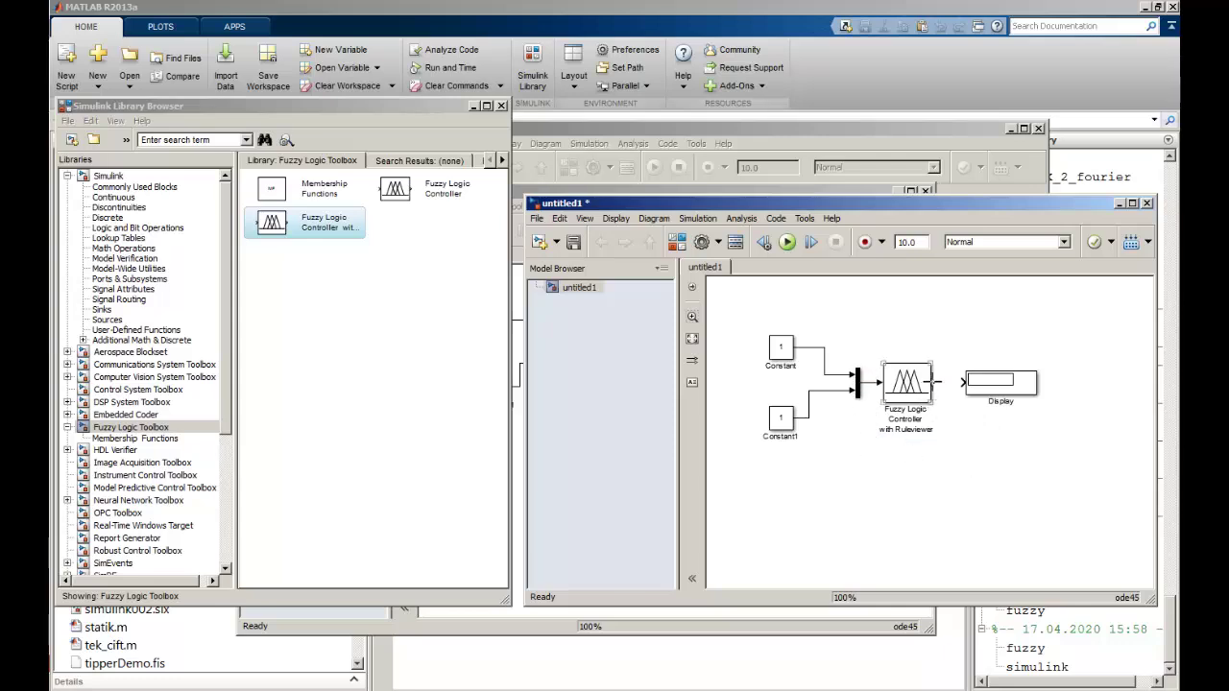
{"action": "left_click_drag", "start_coordinate": [935, 382], "coordinate": [966, 382]}
Set the value of the upper Constant block to 5.
{"action": "left_click_drag", "start_coordinate": [735, 207], "coordinate": [717, 192]}
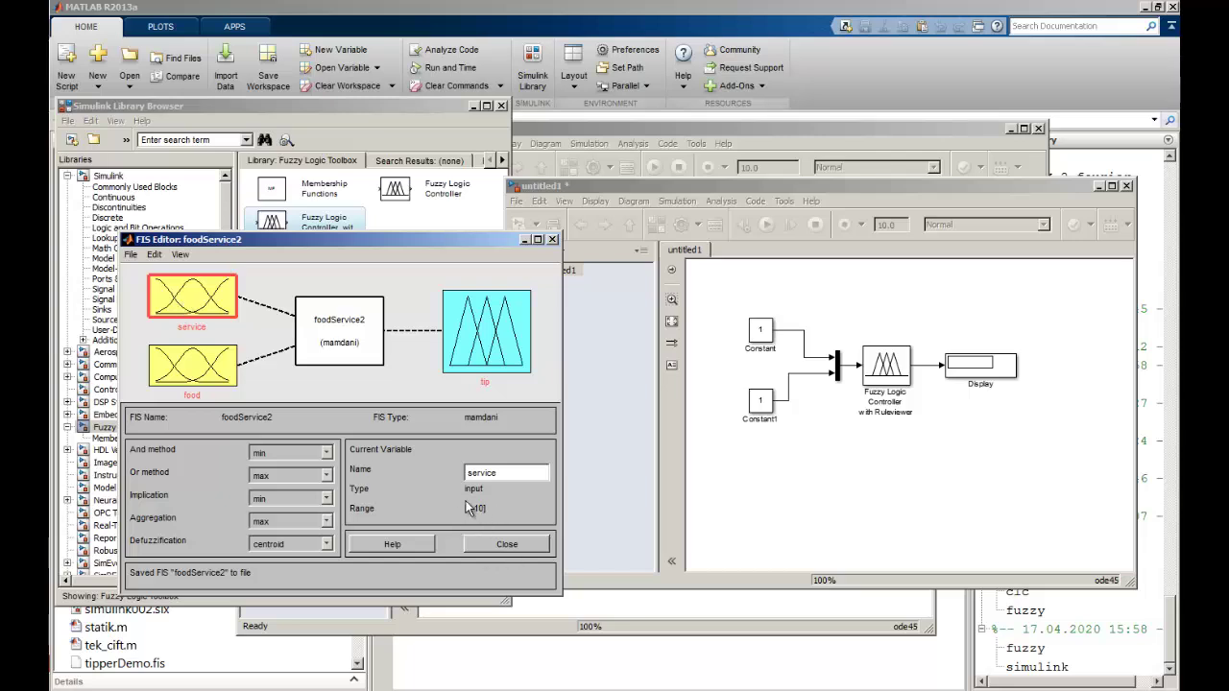
{"action": "left_click", "coordinate": [759, 332]}
{"action": "double_click", "coordinate": [759, 332]}
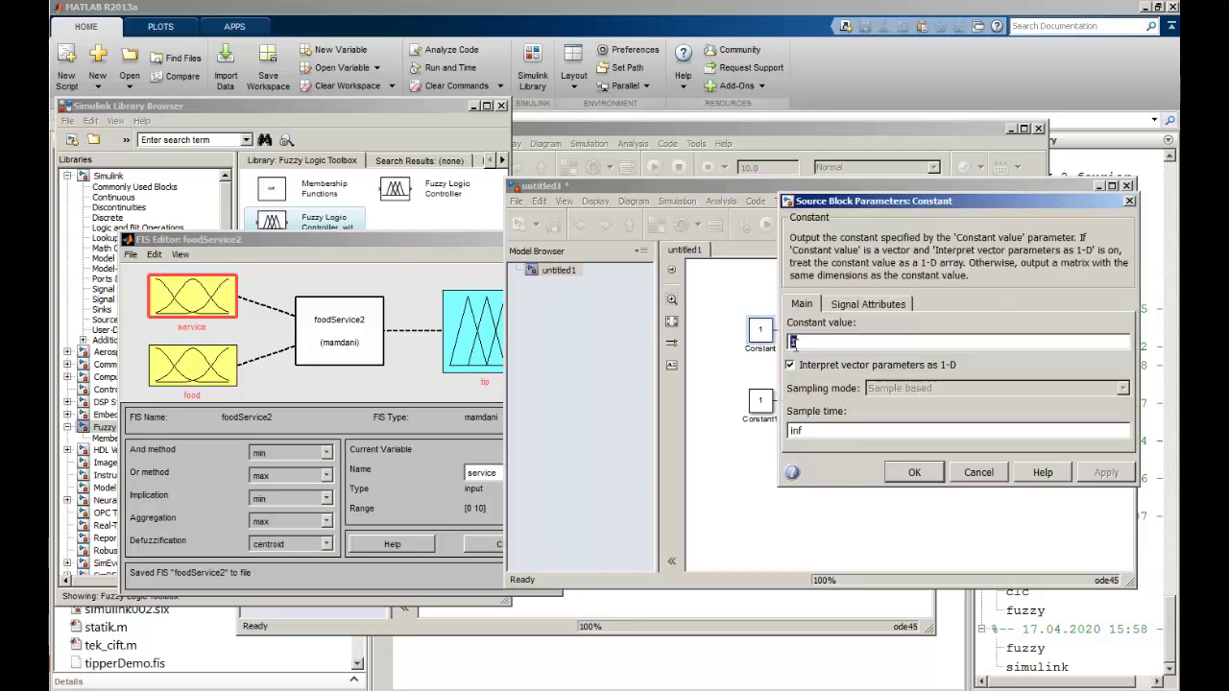
{"action": "type", "text": "5"}
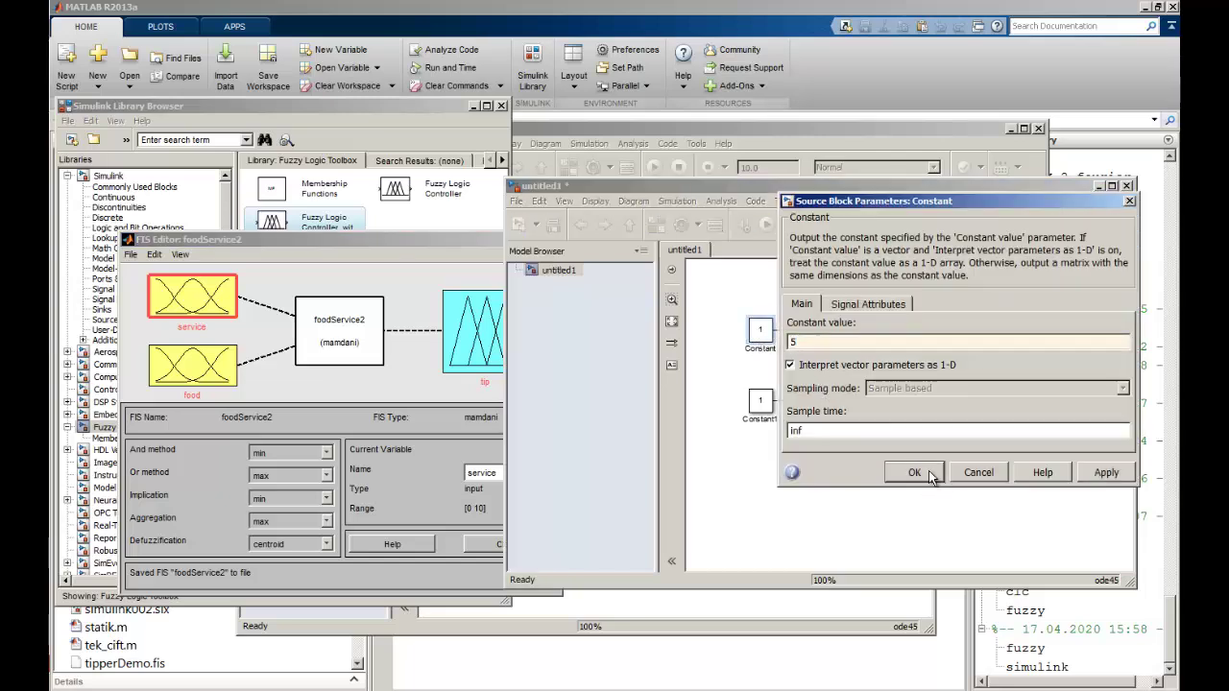
{"action": "left_click", "coordinate": [1107, 473]}
Set the value of the lower block, Constant1, to 8.
{"action": "left_click", "coordinate": [792, 419]}
{"action": "left_click", "coordinate": [768, 407]}
{"action": "double_click", "coordinate": [771, 411]}
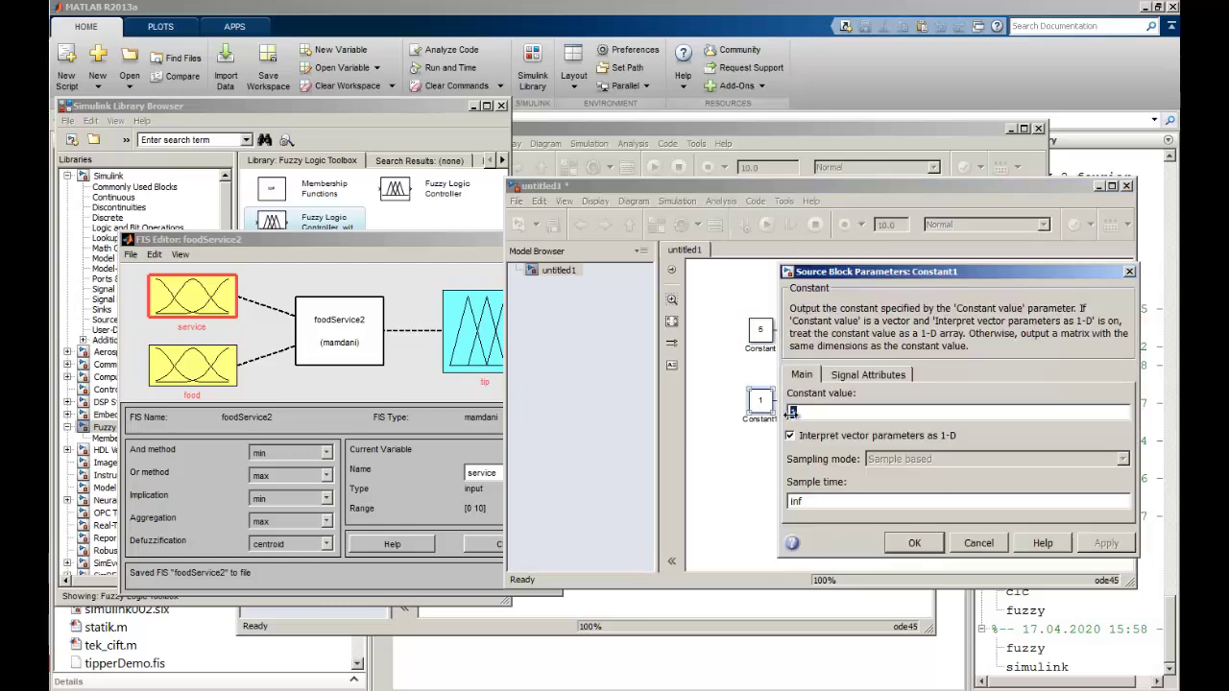
{"action": "type", "text": "8"}
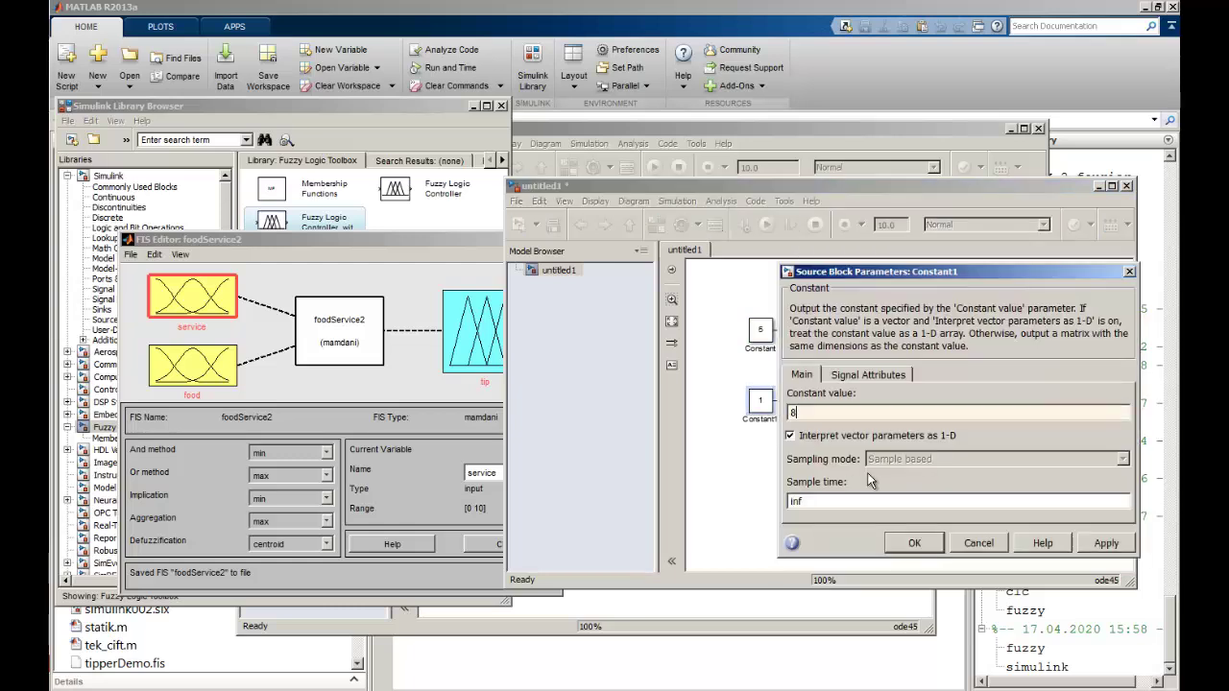
{"action": "left_click", "coordinate": [1103, 545]}
{"action": "left_click", "coordinate": [916, 542]}
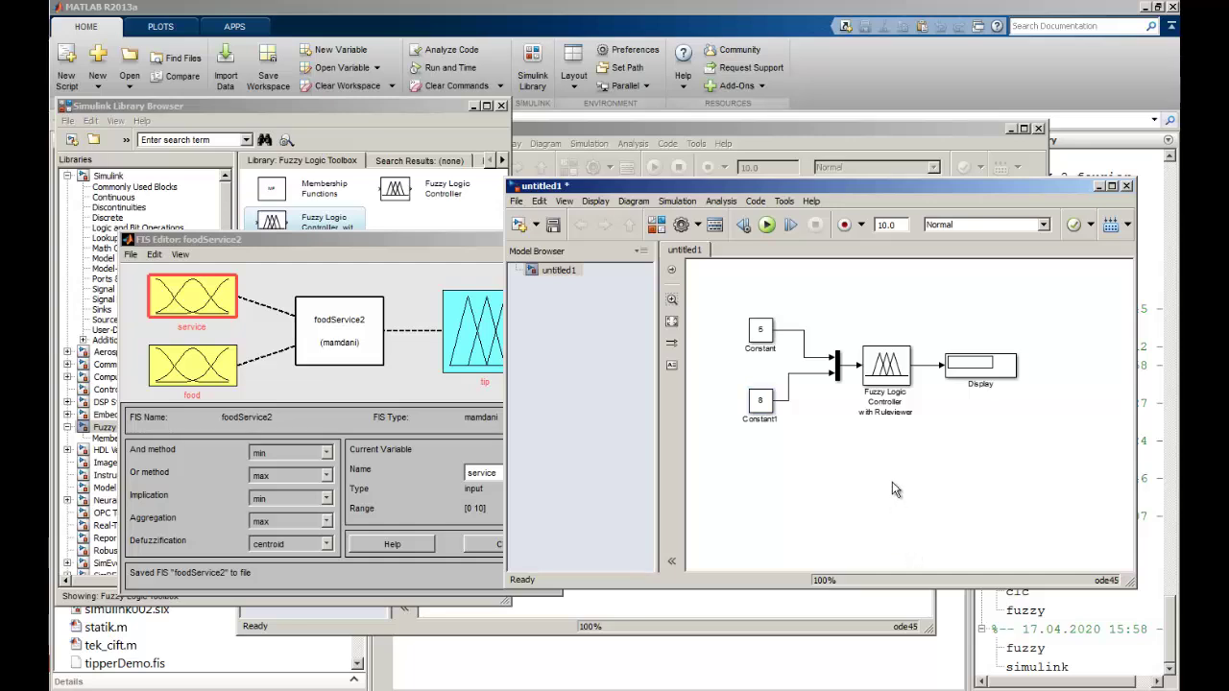
Set the FIS matrix of the Fuzzy Logic Controller with Ruleviewer to foodService2 and try to run the simulation.
{"action": "left_click", "coordinate": [877, 375]}
{"action": "double_click", "coordinate": [885, 370]}
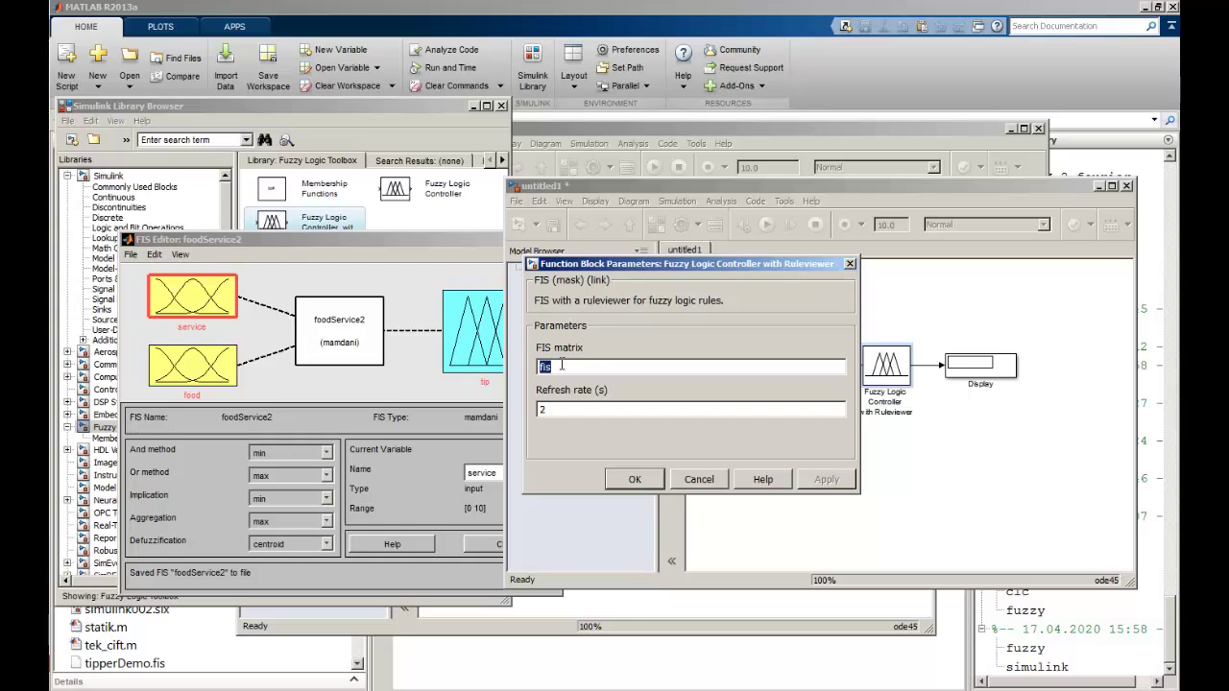
{"action": "type", "text": "foo"}
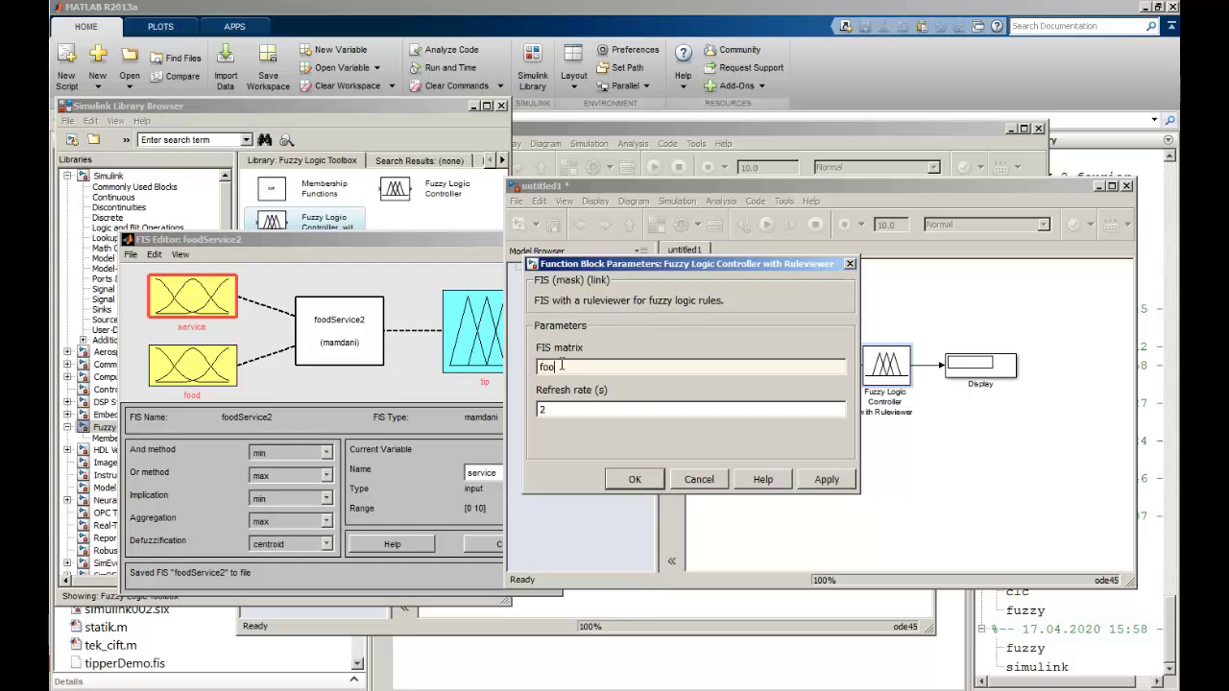
{"action": "type", "text": "dService2"}
{"action": "left_click", "coordinate": [828, 478]}
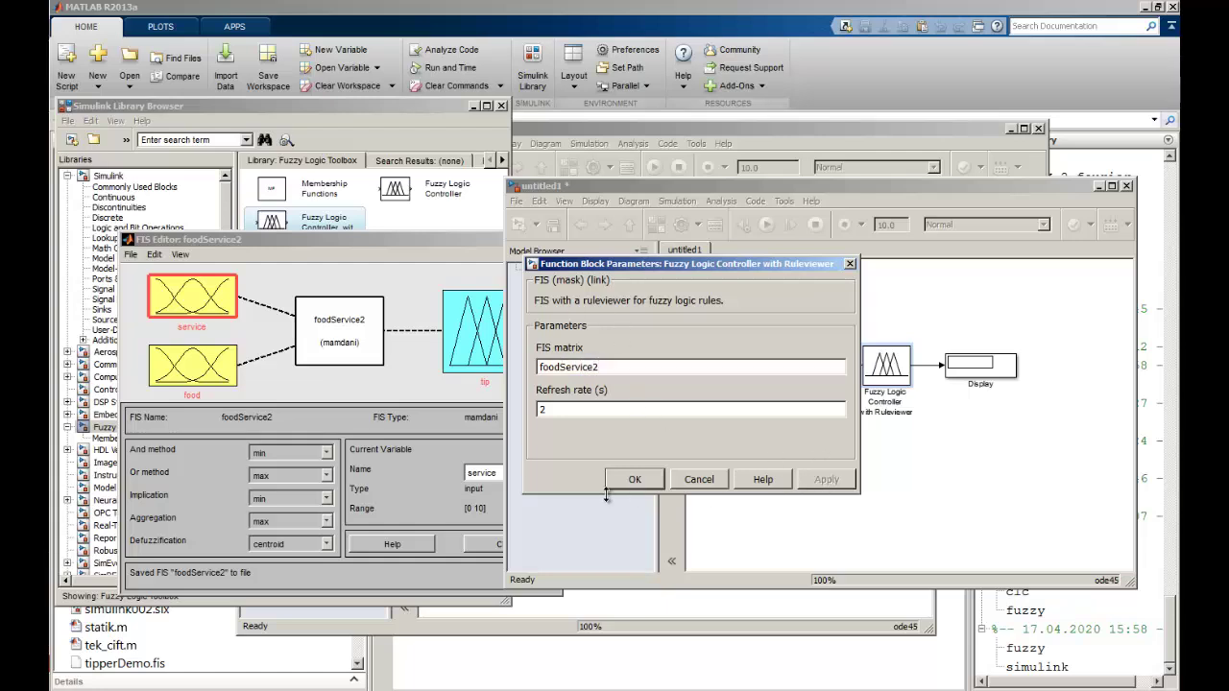
{"action": "left_click", "coordinate": [655, 480]}
{"action": "left_click_drag", "start_coordinate": [734, 185], "coordinate": [653, 160]}
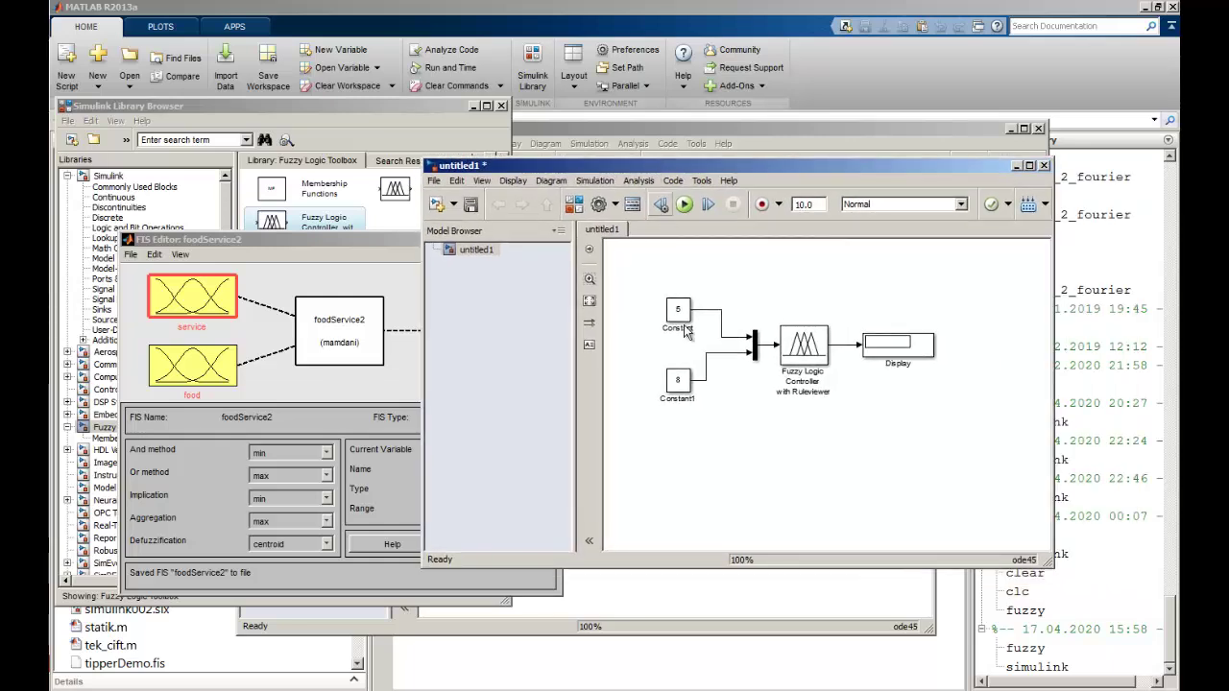
{"action": "left_click", "coordinate": [684, 205]}
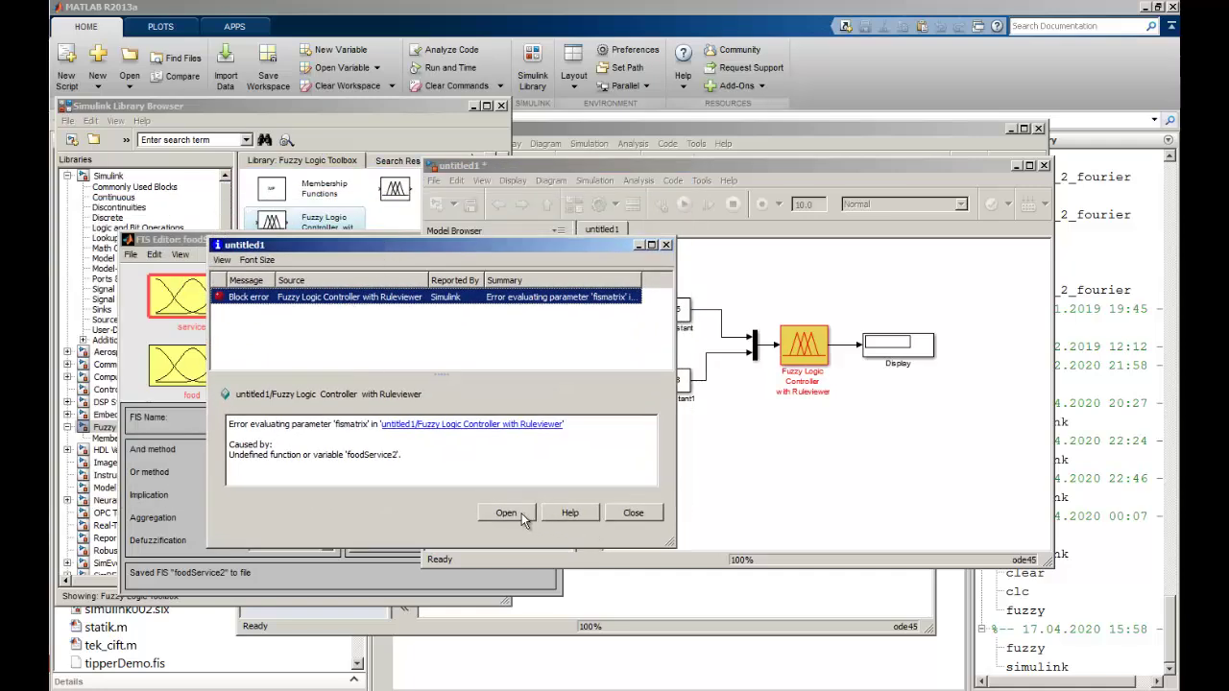
{"action": "left_click", "coordinate": [630, 514]}
Try foodService as the fuzzy controller's FIS matrix and run the simulation.
{"action": "left_click", "coordinate": [803, 351]}
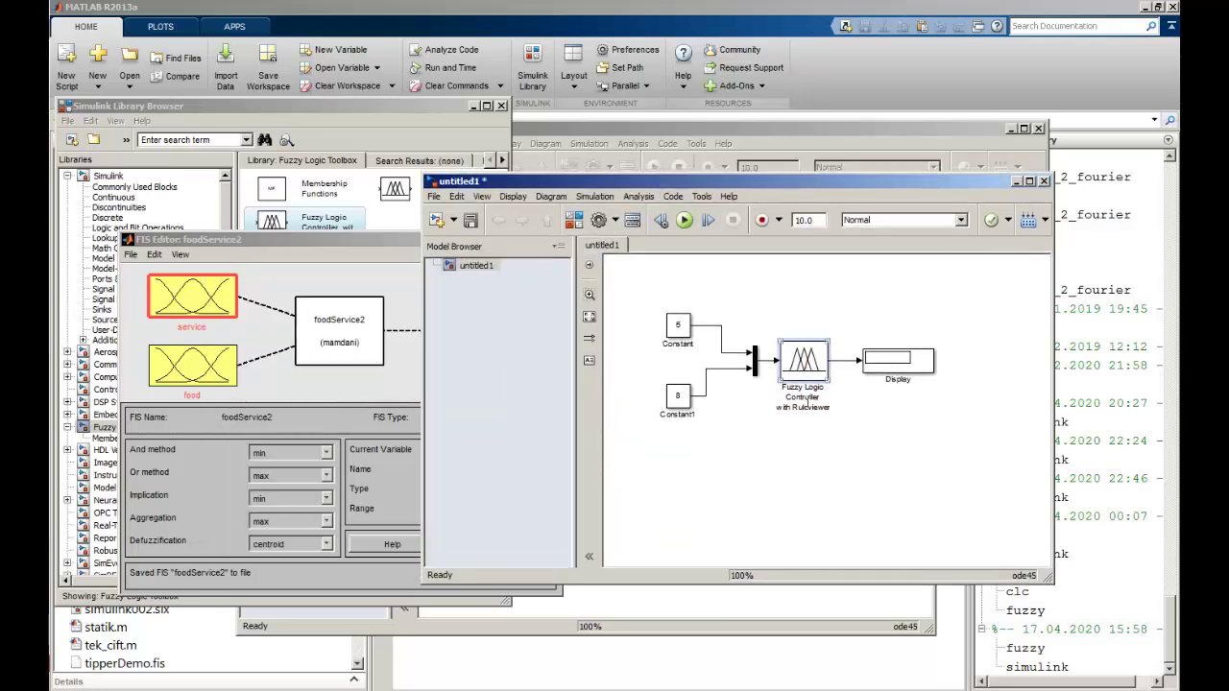
{"action": "double_click", "coordinate": [802, 361]}
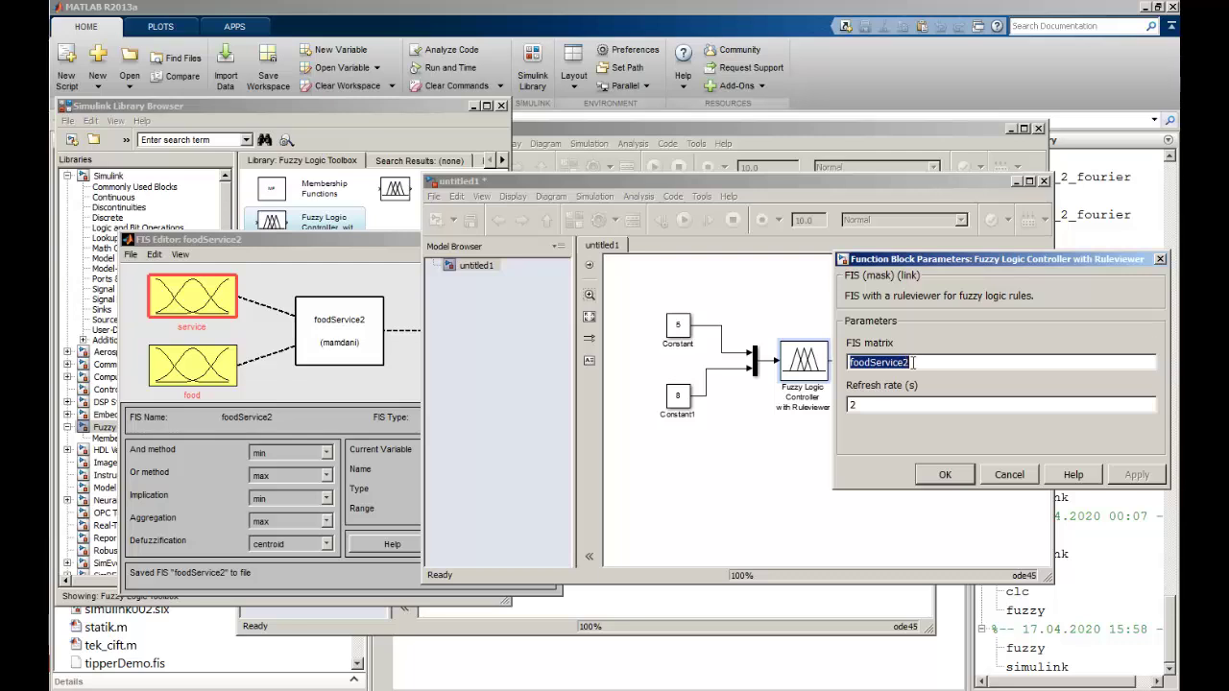
{"action": "key", "text": "BackSpace"}
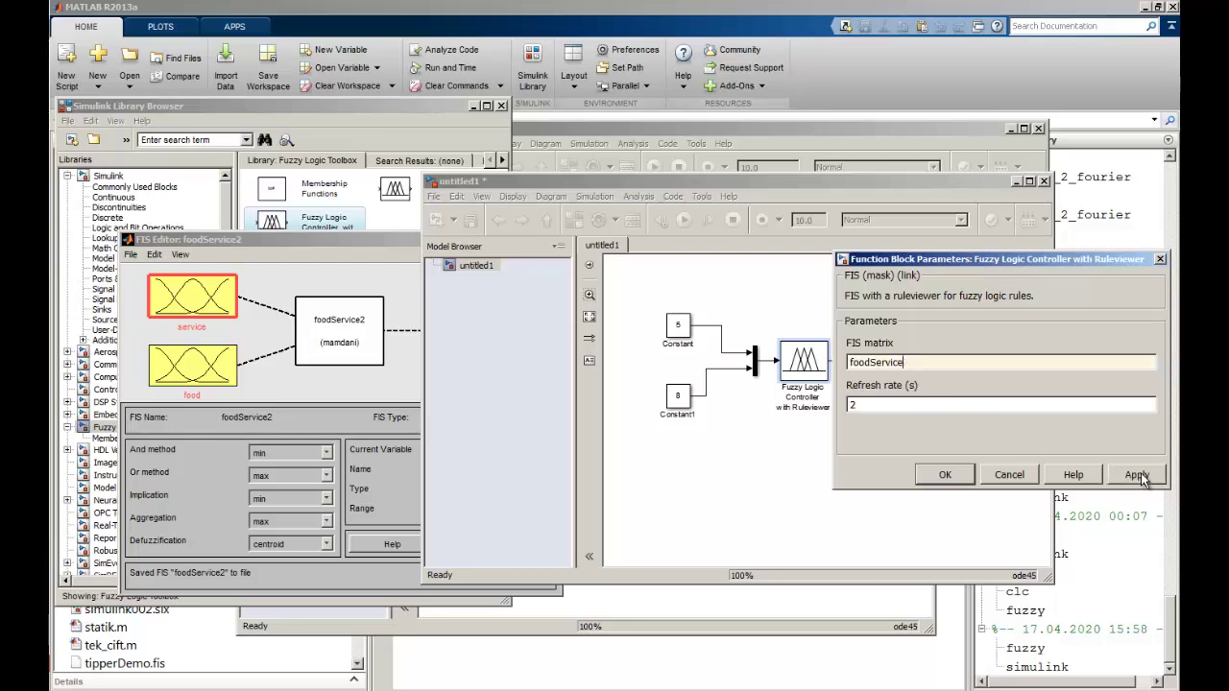
{"action": "left_click", "coordinate": [945, 477]}
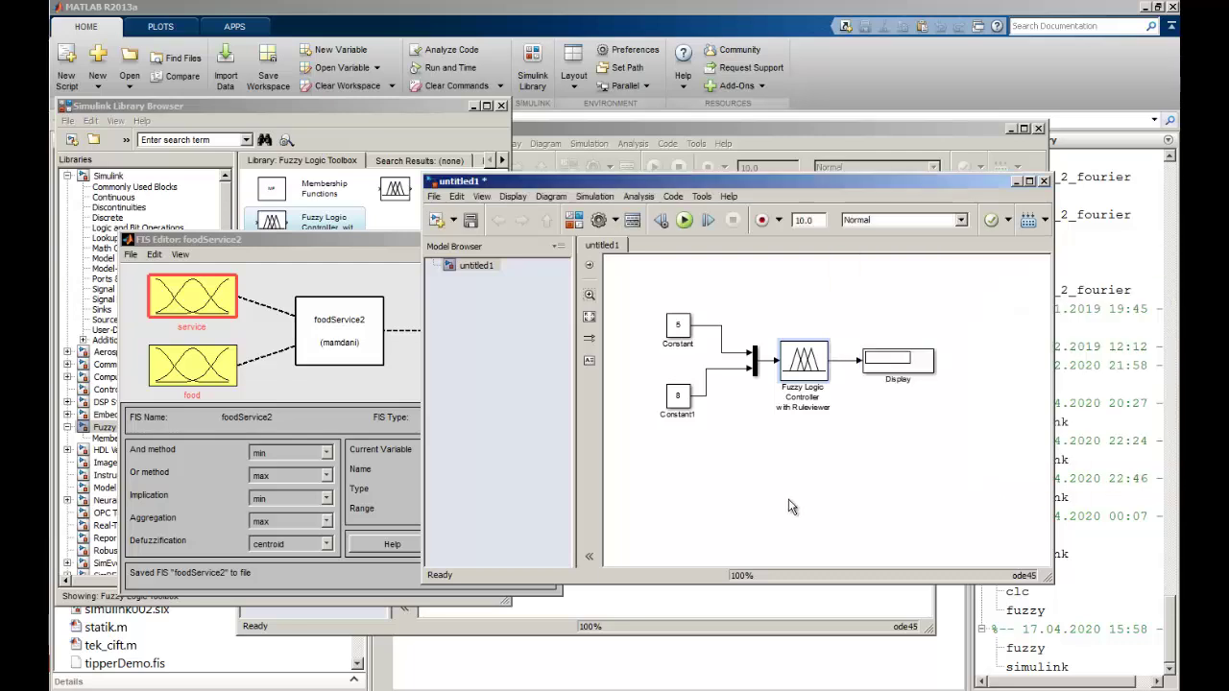
{"action": "left_click", "coordinate": [684, 220]}
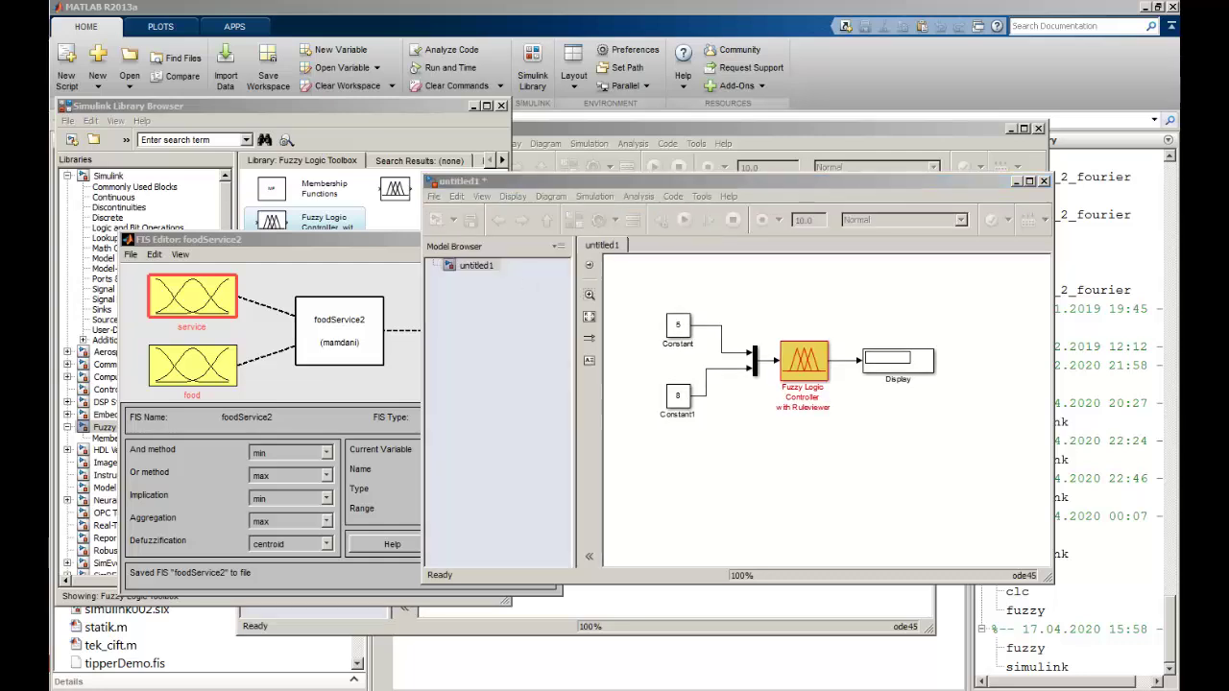
{"action": "left_click", "coordinate": [797, 365]}
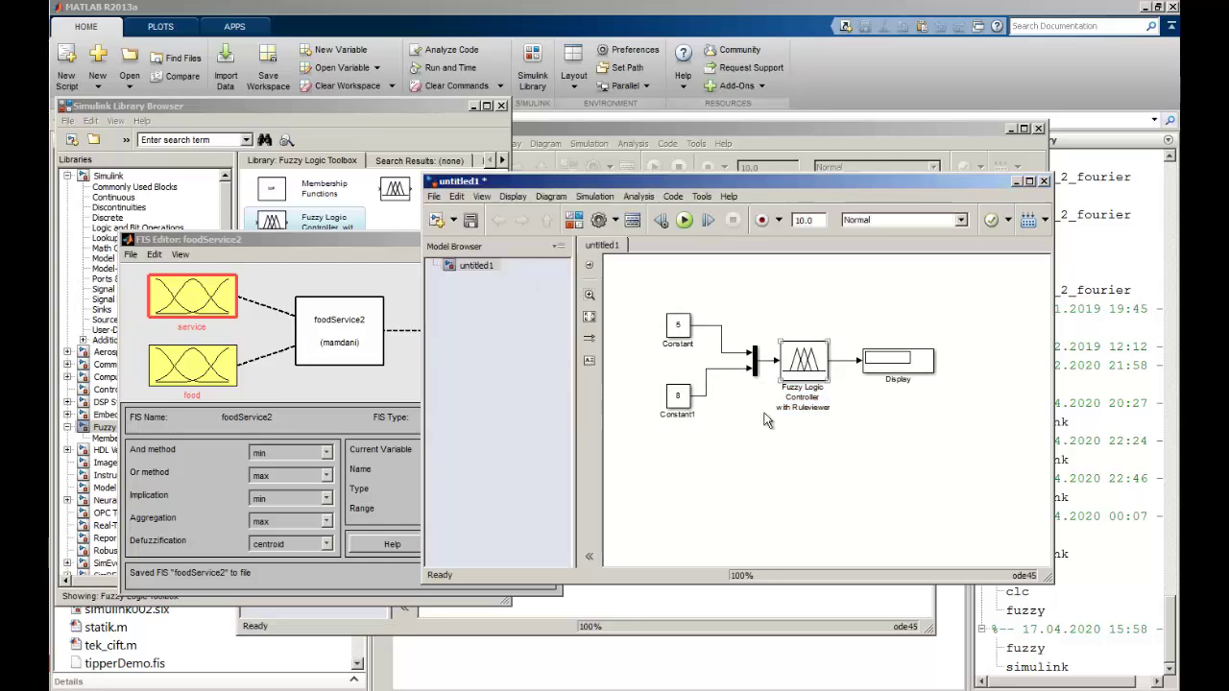
Save the model as simulink003.slx in the MATLAB folder and try running the simulation again.
{"action": "left_click", "coordinate": [471, 221]}
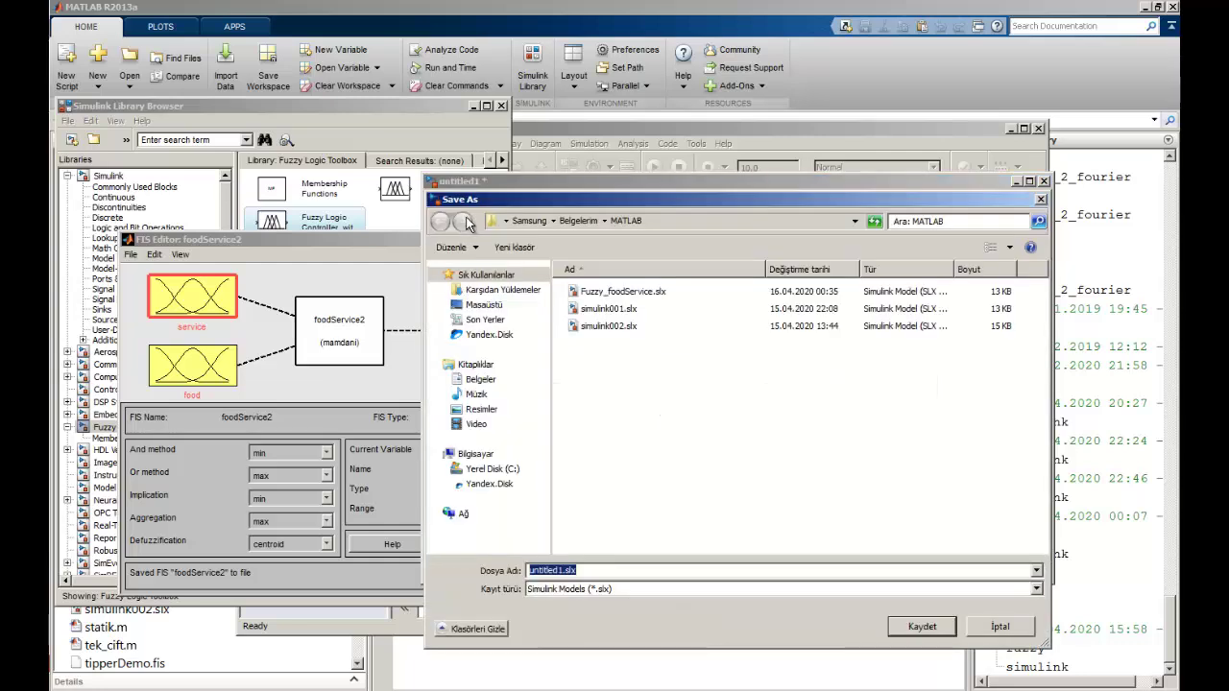
{"action": "left_click", "coordinate": [612, 326]}
{"action": "double_click", "coordinate": [565, 572]}
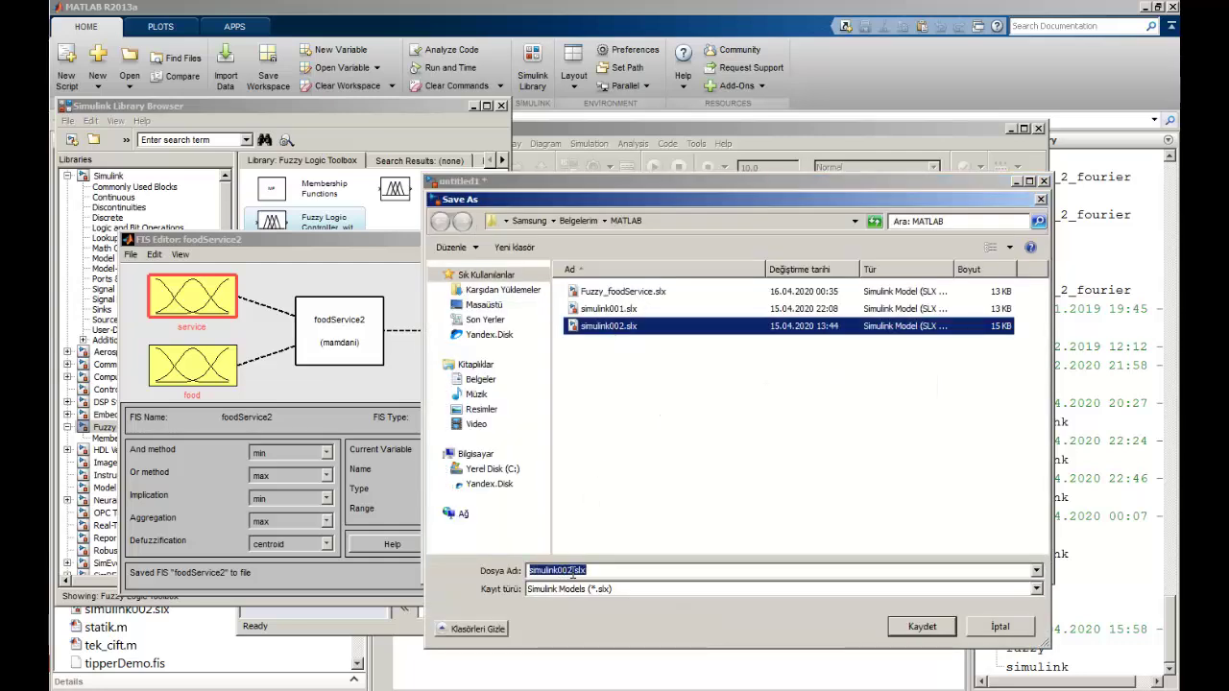
{"action": "key", "text": "Escape"}
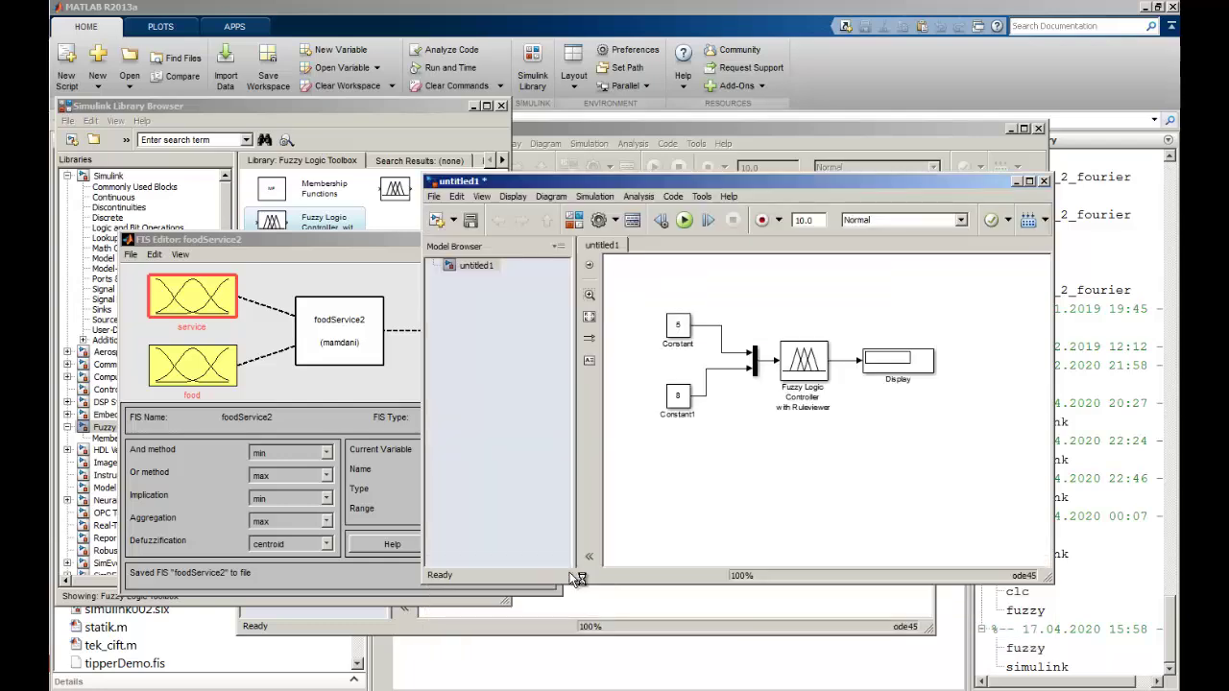
{"action": "left_click", "coordinate": [684, 219]}
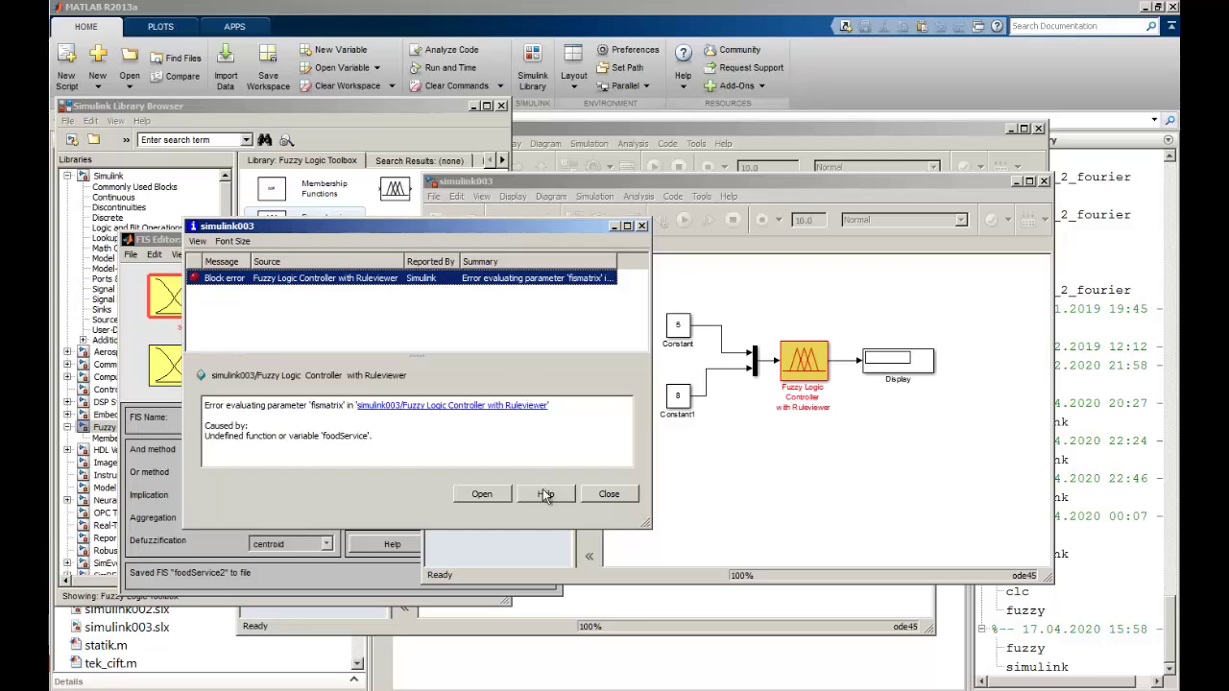
{"action": "left_click", "coordinate": [606, 496]}
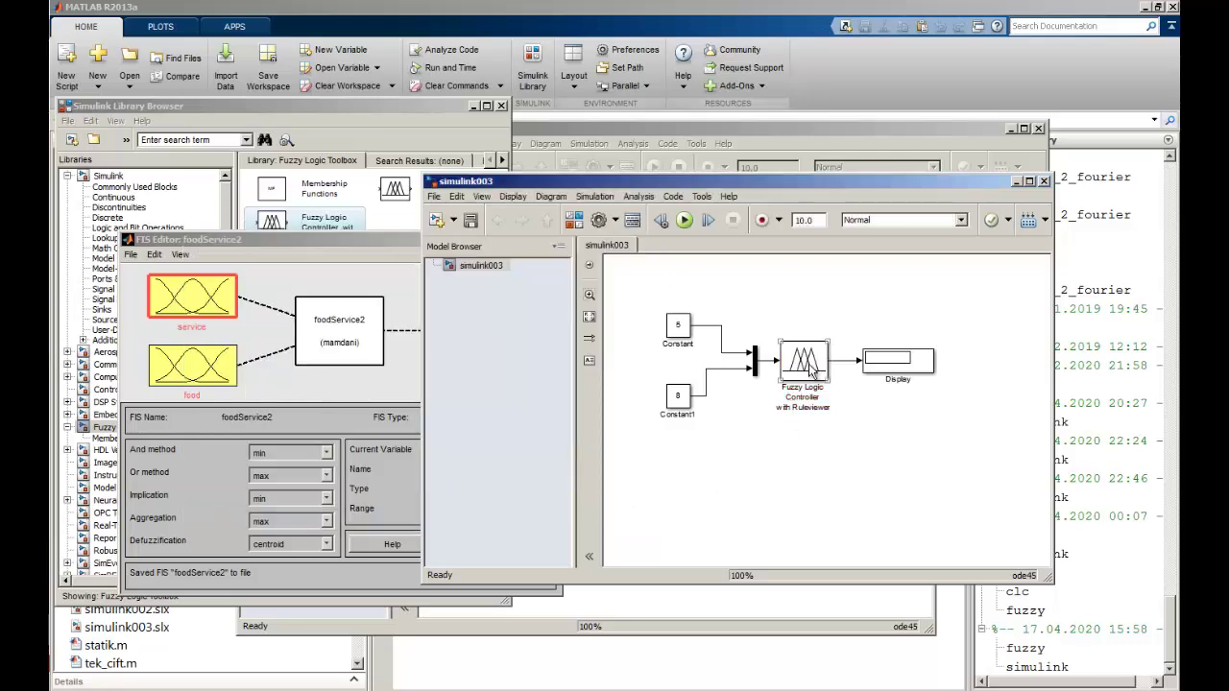
Set the fuzzy controller's FIS matrix back to foodService2 and rerun the simulation.
{"action": "double_click", "coordinate": [811, 372]}
{"action": "left_click", "coordinate": [913, 362]}
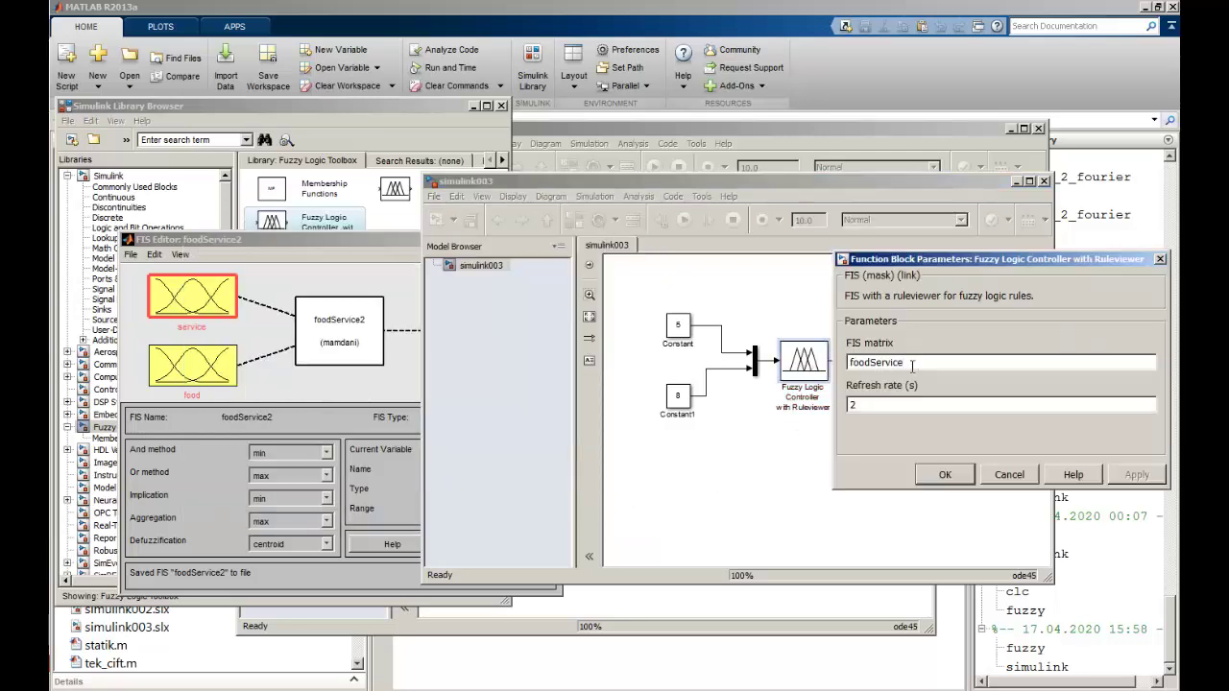
{"action": "type", "text": "2"}
{"action": "left_click", "coordinate": [1122, 476]}
{"action": "left_click", "coordinate": [945, 475]}
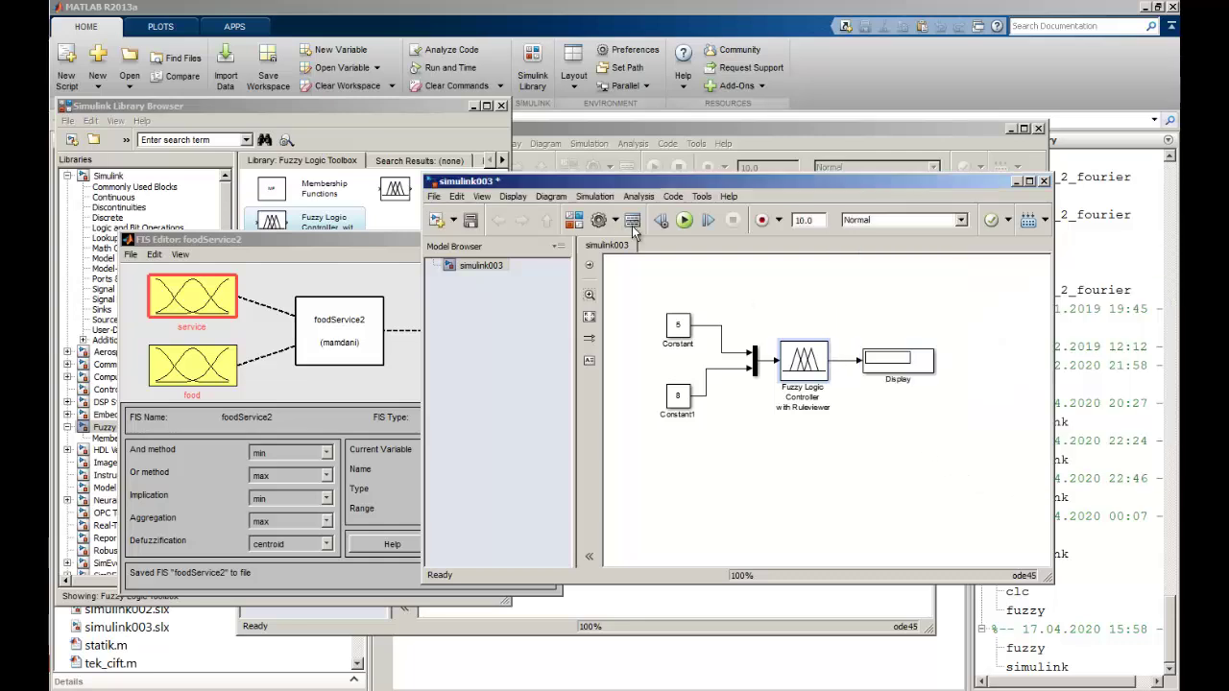
{"action": "left_click", "coordinate": [685, 220]}
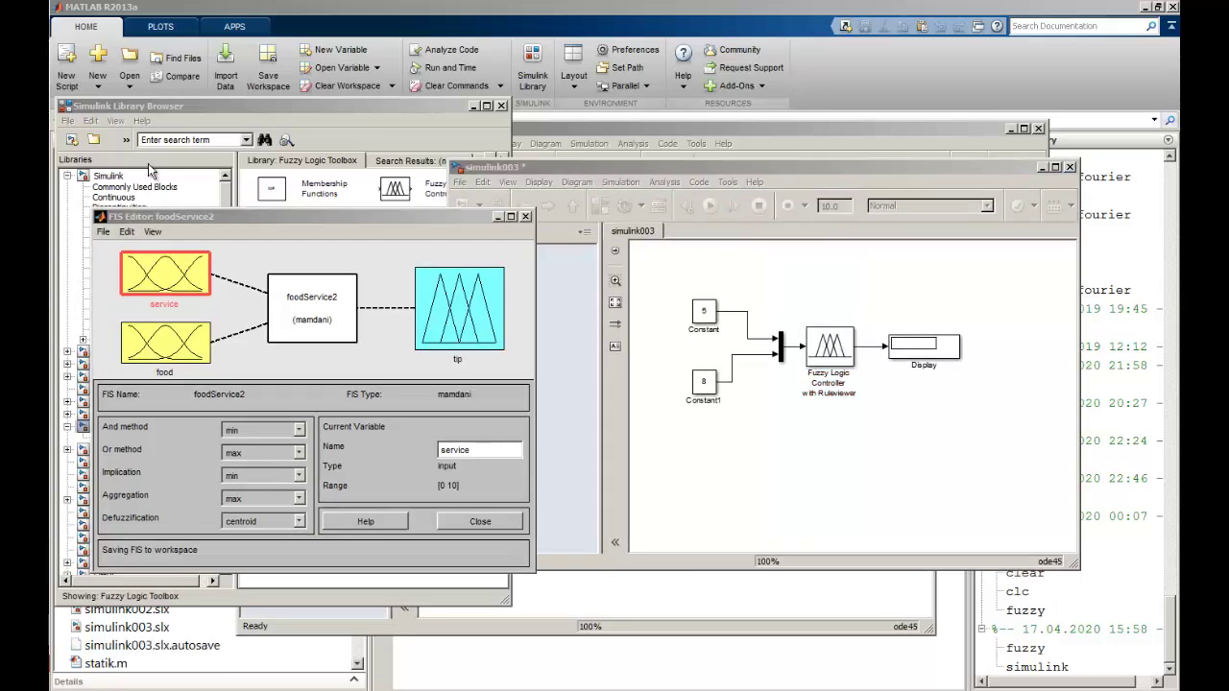
Export the fuzzy system from the FIS Editor to the workspace under the name foodService2.
{"action": "left_click", "coordinate": [103, 231]}
{"action": "mouse_move", "coordinate": [153, 280]}
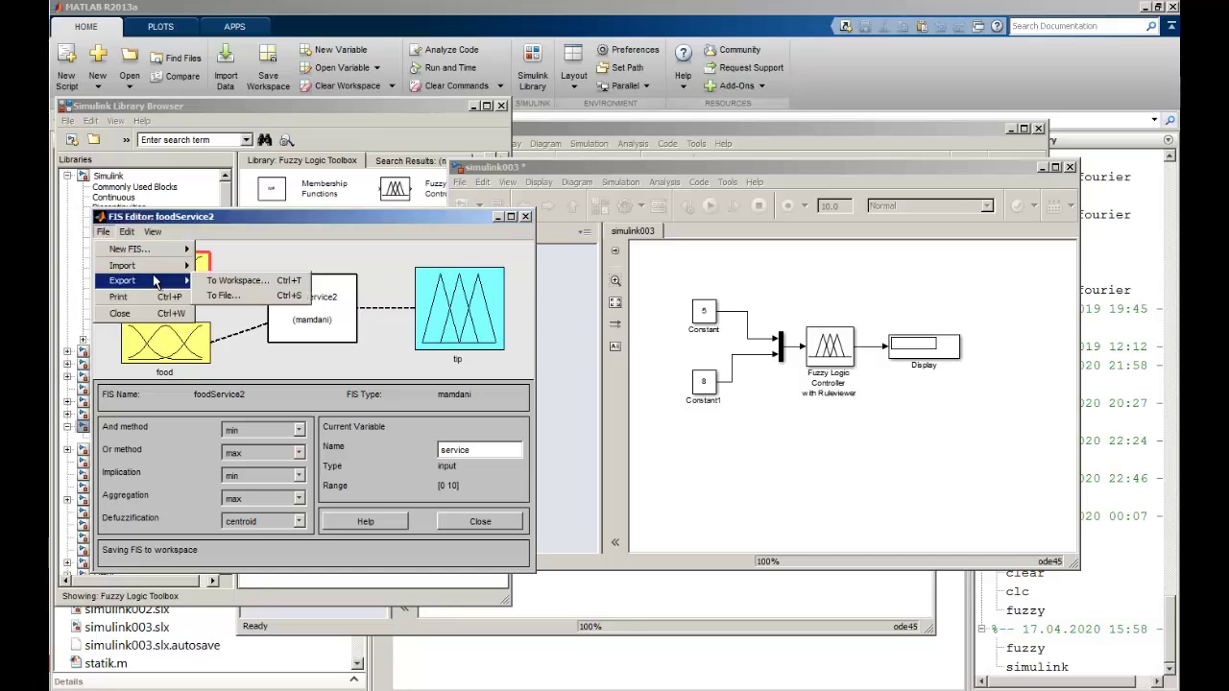
{"action": "left_click", "coordinate": [240, 282]}
{"action": "left_click", "coordinate": [260, 438]}
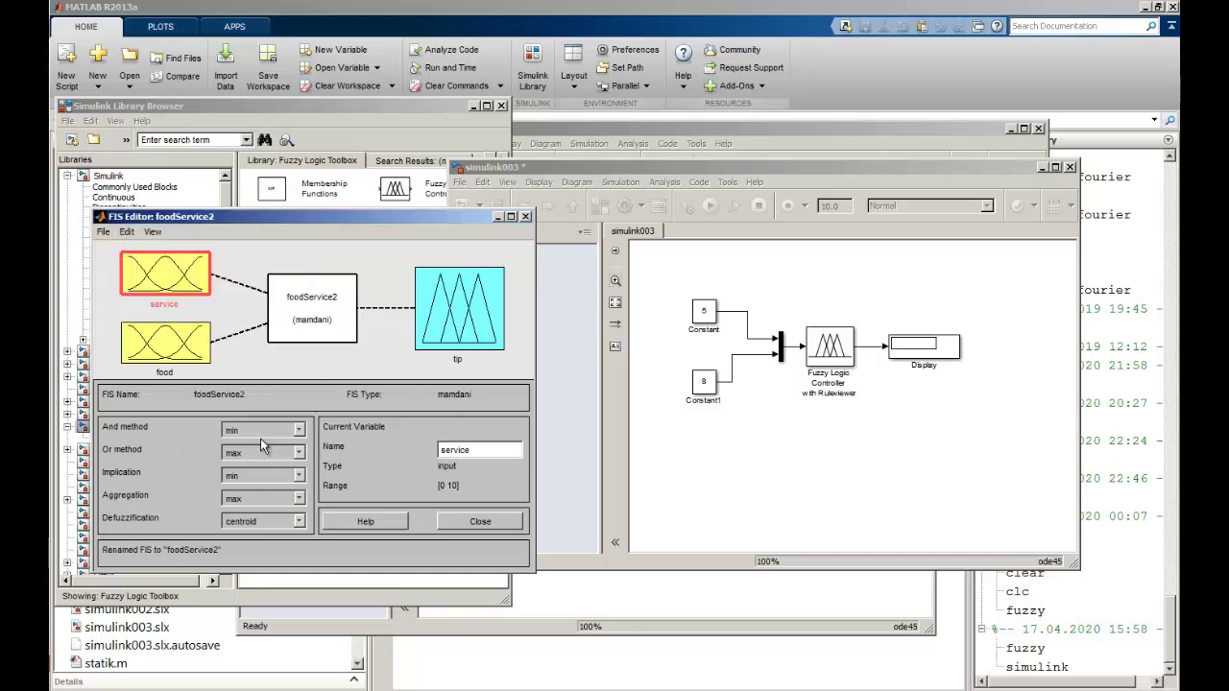
Check that the controller's FIS matrix is foodService2, run the simulation, and move the Rule Viewer off the FIS Editor.
{"action": "double_click", "coordinate": [817, 367]}
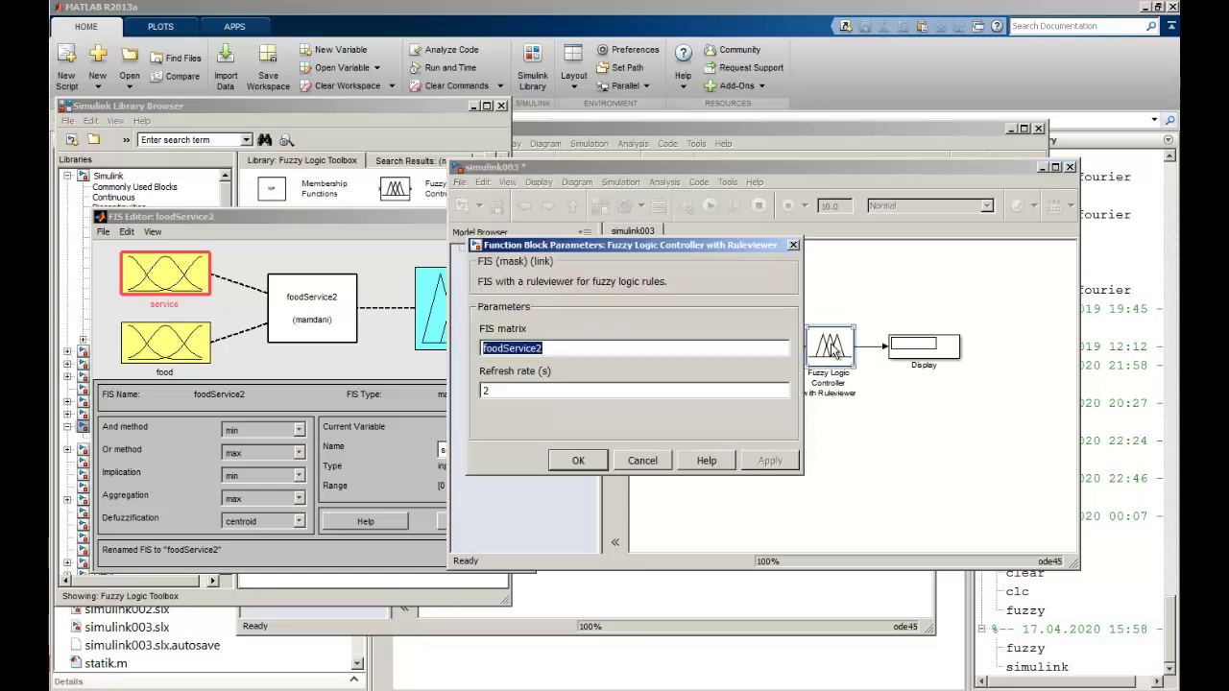
{"action": "left_click", "coordinate": [579, 461]}
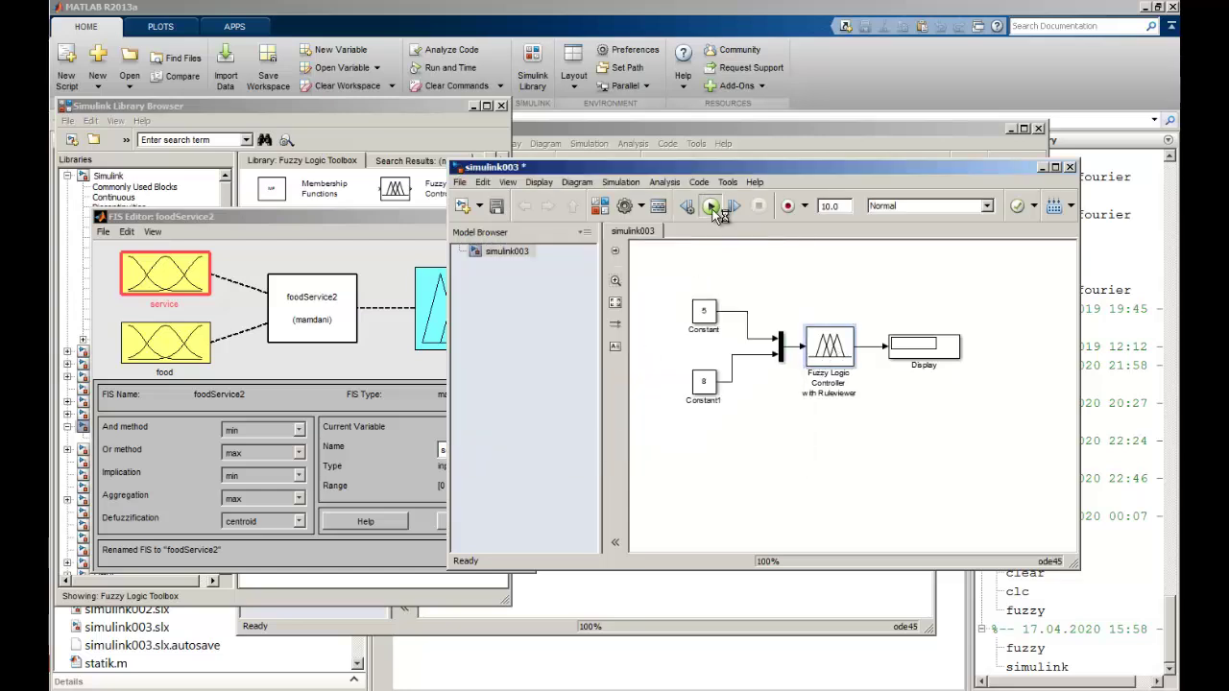
{"action": "left_click", "coordinate": [711, 206]}
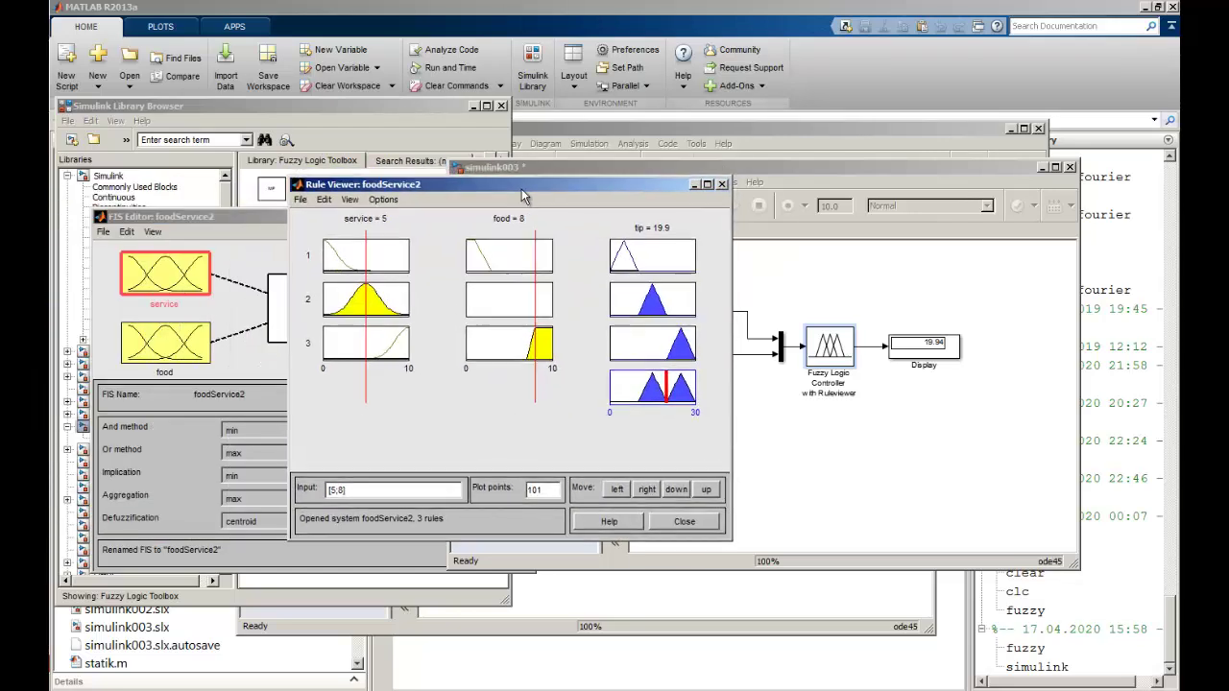
{"action": "left_click_drag", "start_coordinate": [523, 196], "coordinate": [786, 209]}
Close the simulation's Rule Viewer and open the rule view of foodService2 from the FIS Editor.
{"action": "left_click", "coordinate": [339, 218]}
{"action": "left_click", "coordinate": [153, 233]}
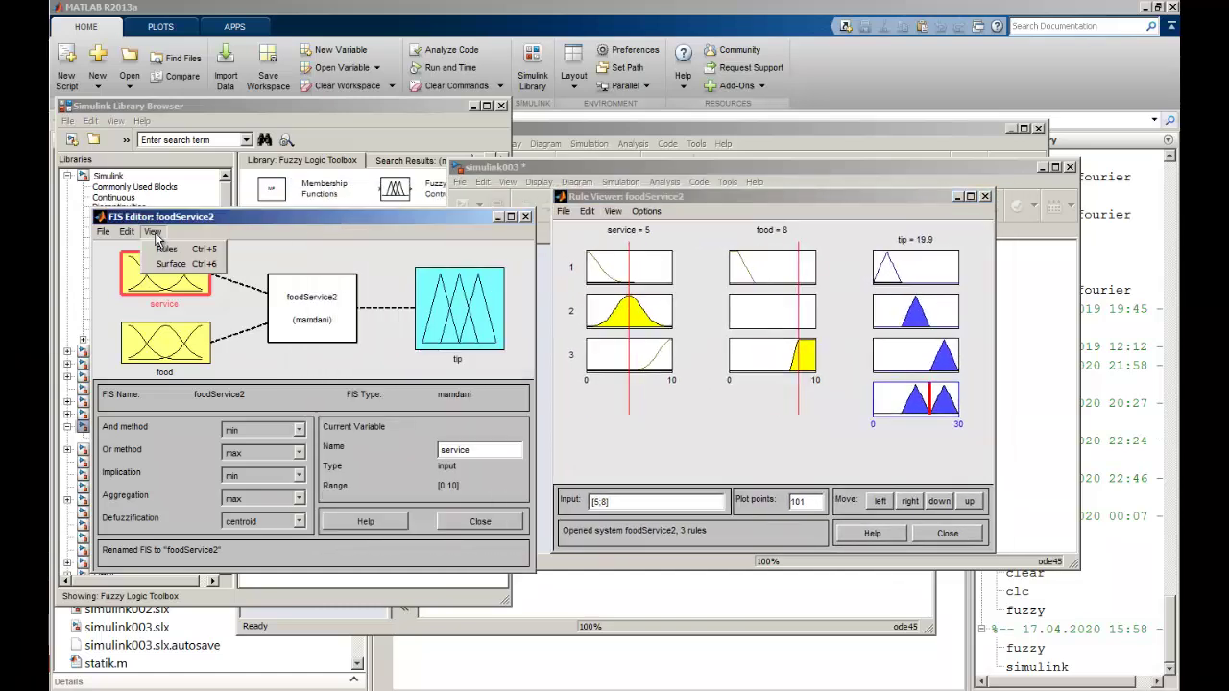
{"action": "left_click", "coordinate": [985, 197]}
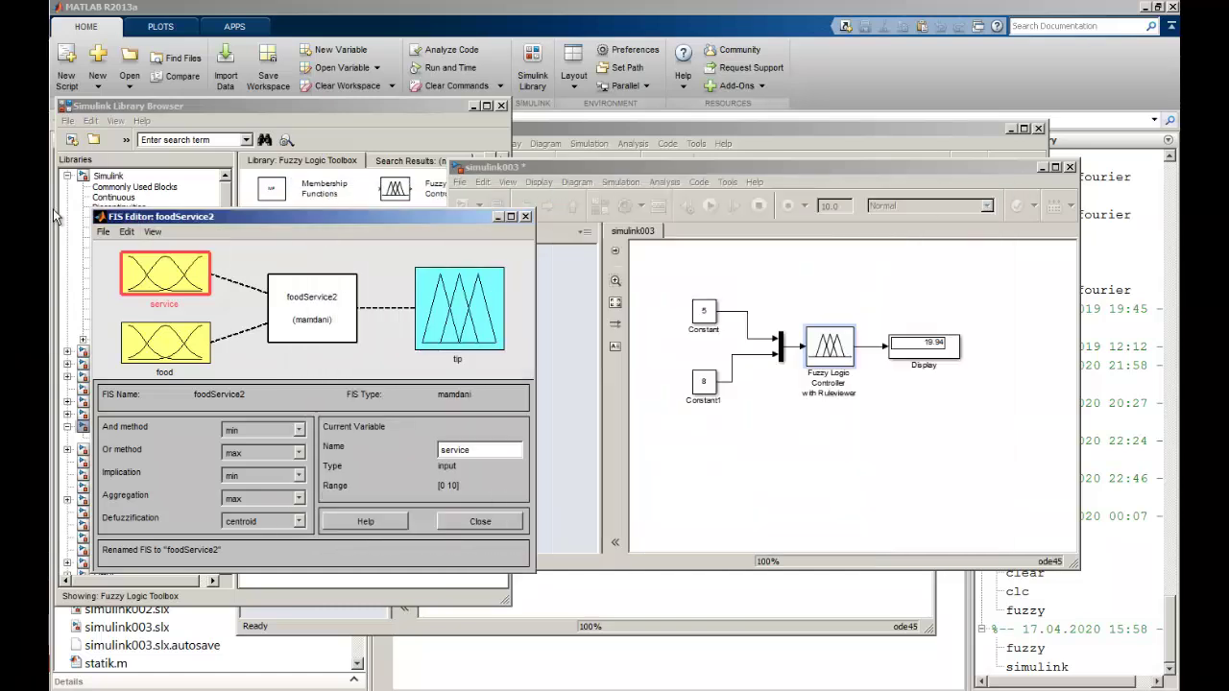
{"action": "left_click", "coordinate": [152, 232]}
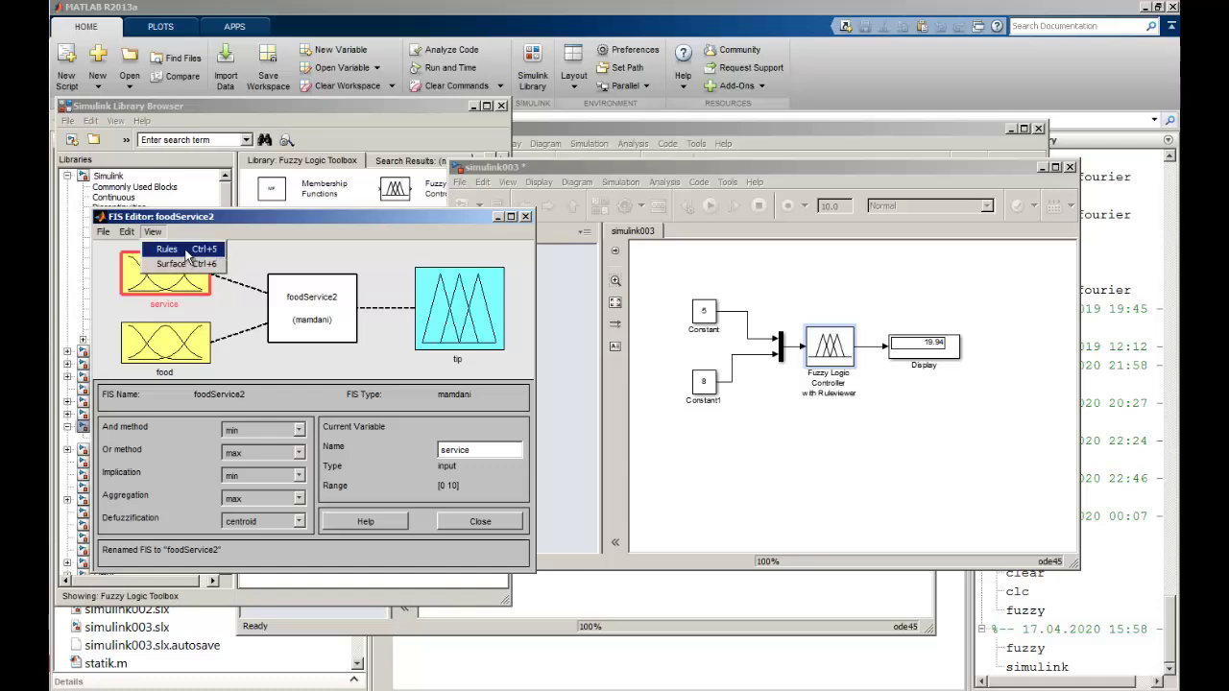
{"action": "left_click", "coordinate": [187, 252]}
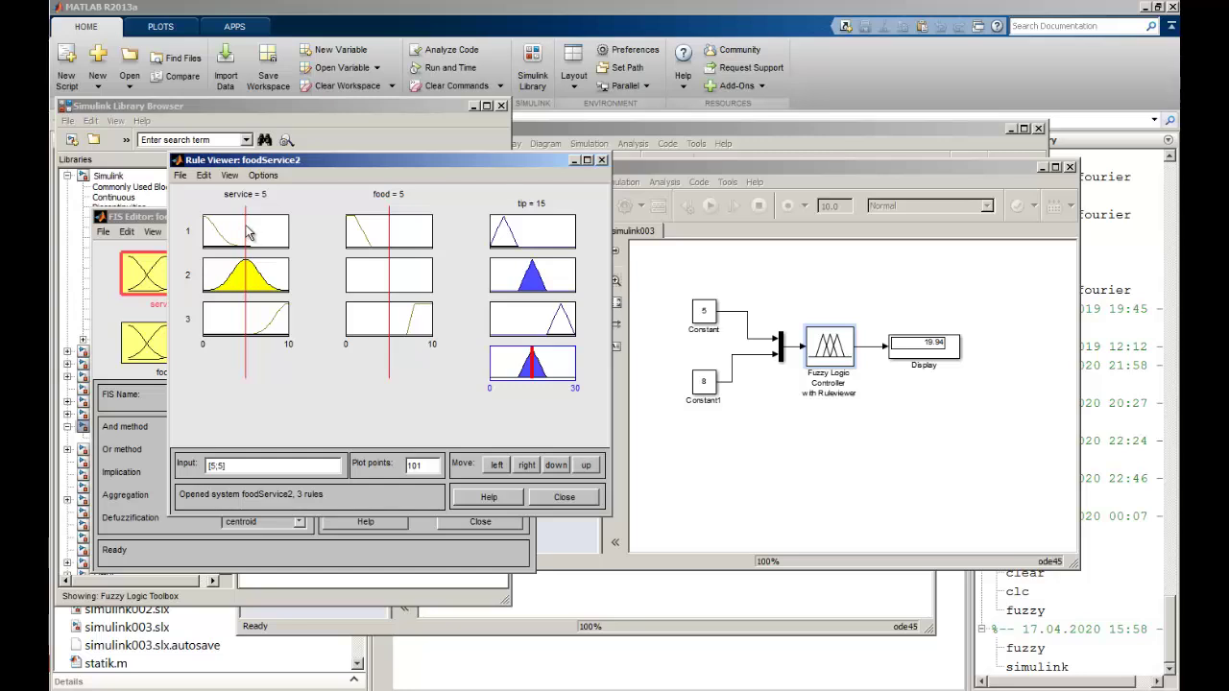
Vary the Rule Viewer inputs, moving service to about 2.25 and food up and then down to about 1.32.
{"action": "mouse_move", "coordinate": [248, 233]}
{"action": "left_mouse_down"}
{"action": "mouse_move", "coordinate": [270, 234]}
{"action": "mouse_move", "coordinate": [223, 233]}
{"action": "left_mouse_up"}
{"action": "left_click_drag", "start_coordinate": [390, 236], "coordinate": [415, 234]}
{"action": "left_click_drag", "start_coordinate": [415, 235], "coordinate": [361, 237]}
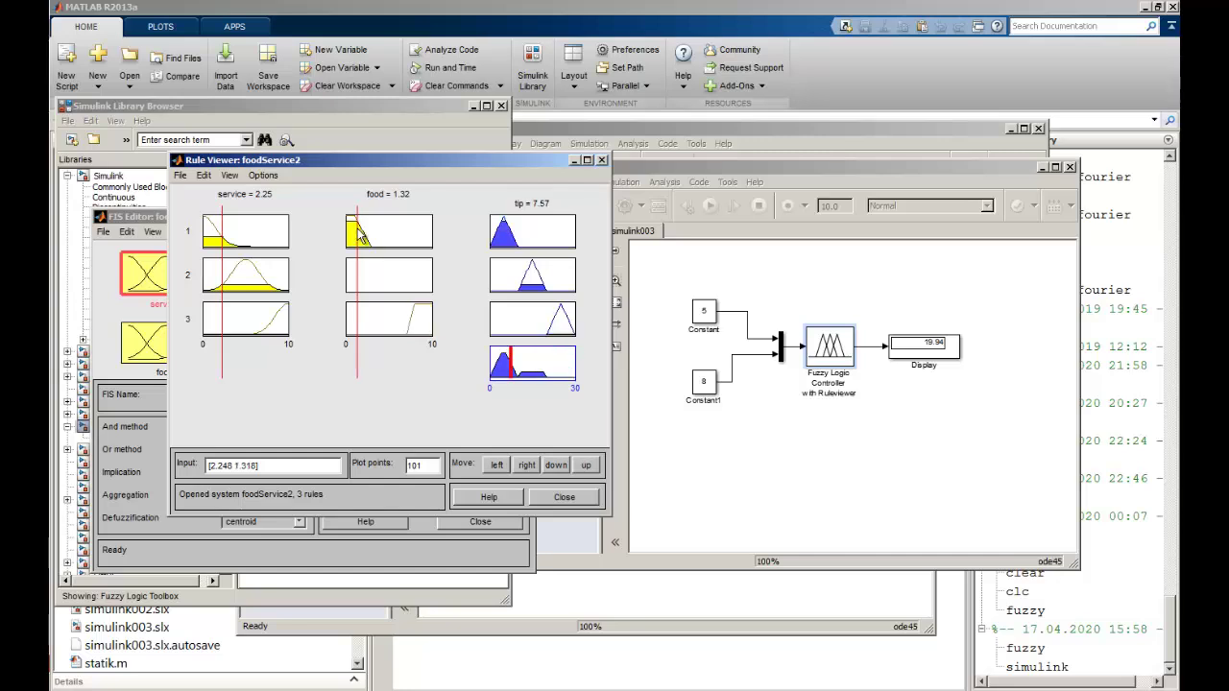
Close the Rule Viewer and reposition the FIS Editor and the simulink003 model window beside each other.
{"action": "left_click", "coordinate": [602, 161]}
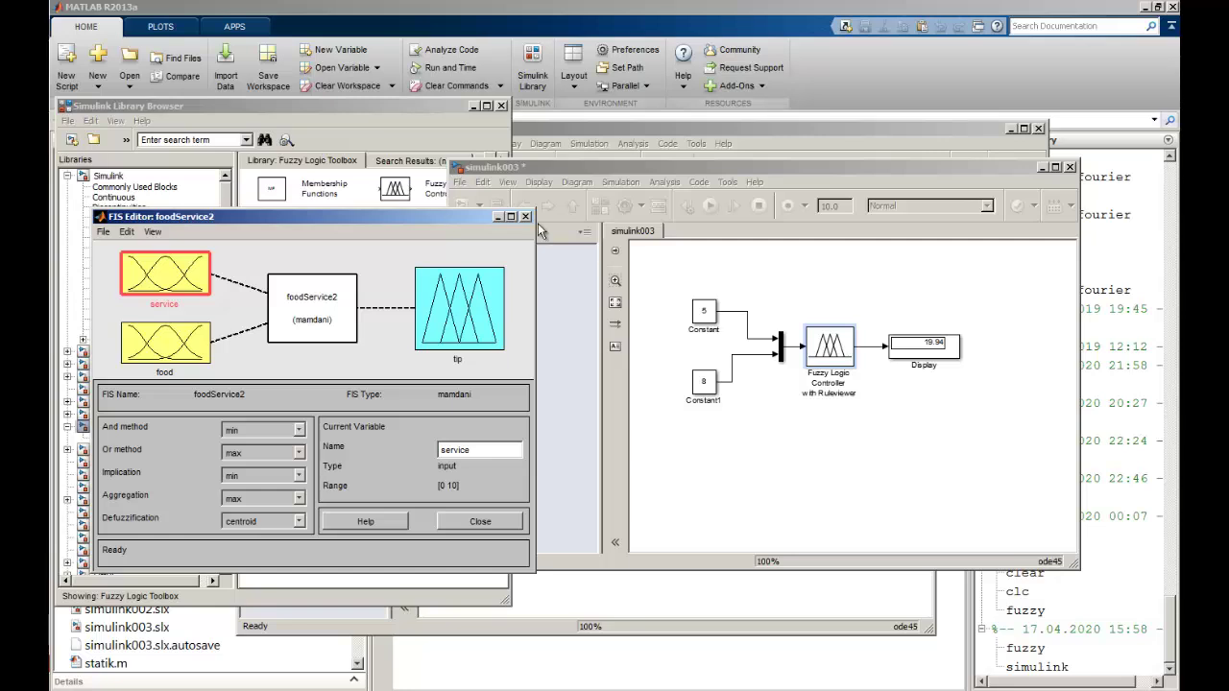
{"action": "left_click_drag", "start_coordinate": [387, 223], "coordinate": [376, 198]}
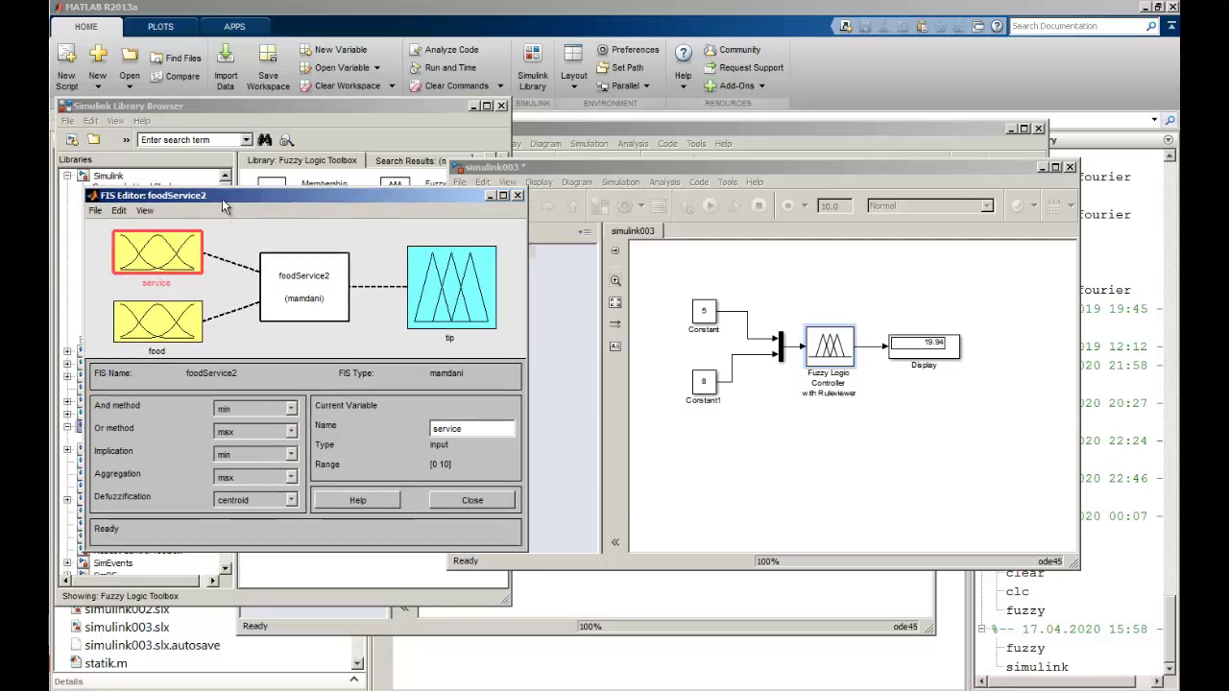
{"action": "left_click", "coordinate": [725, 273]}
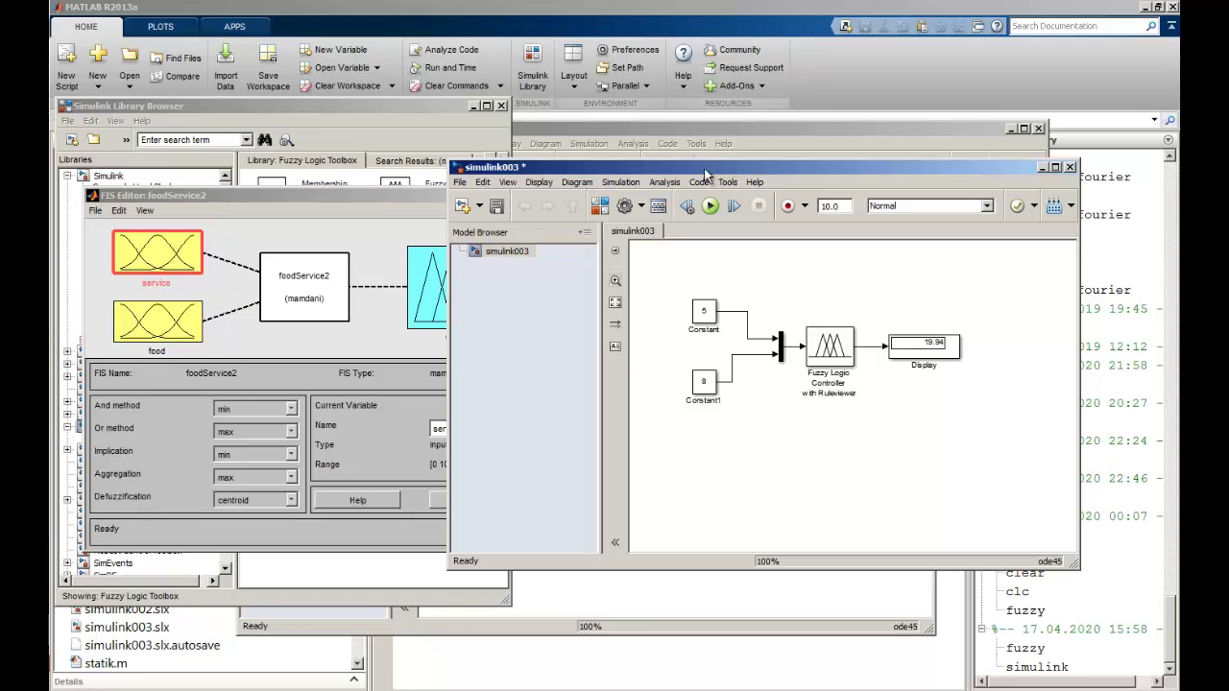
{"action": "left_click_drag", "start_coordinate": [706, 172], "coordinate": [679, 153]}
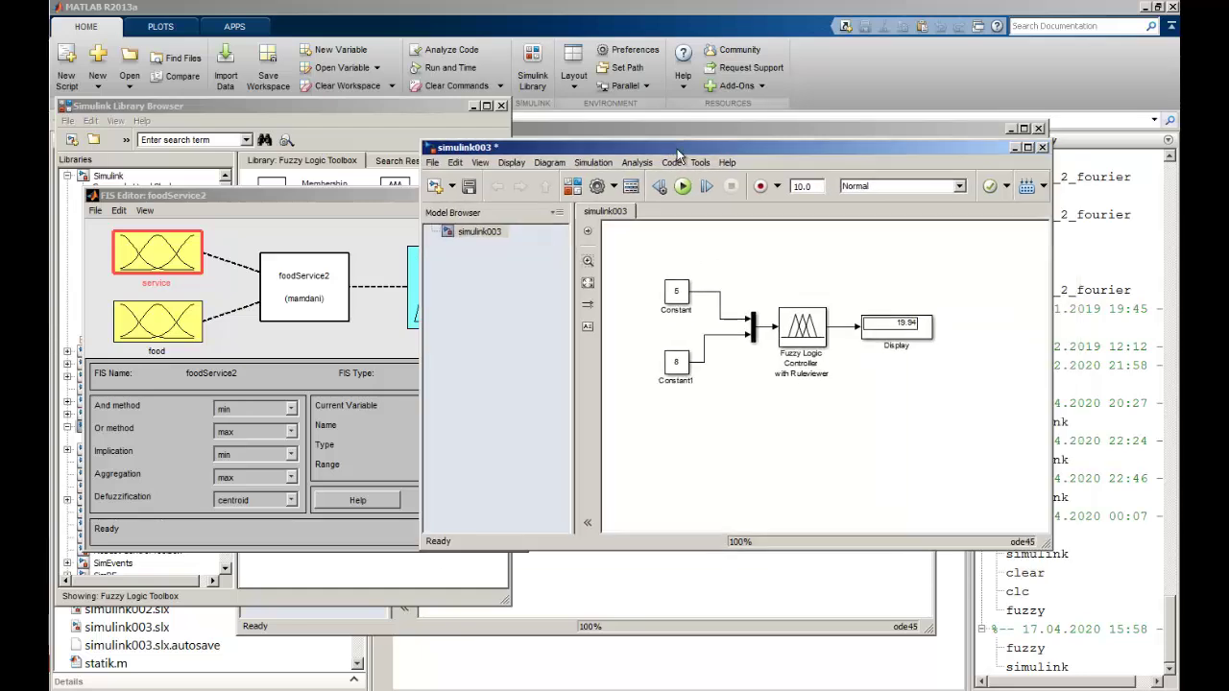
{"action": "left_click", "coordinate": [334, 206]}
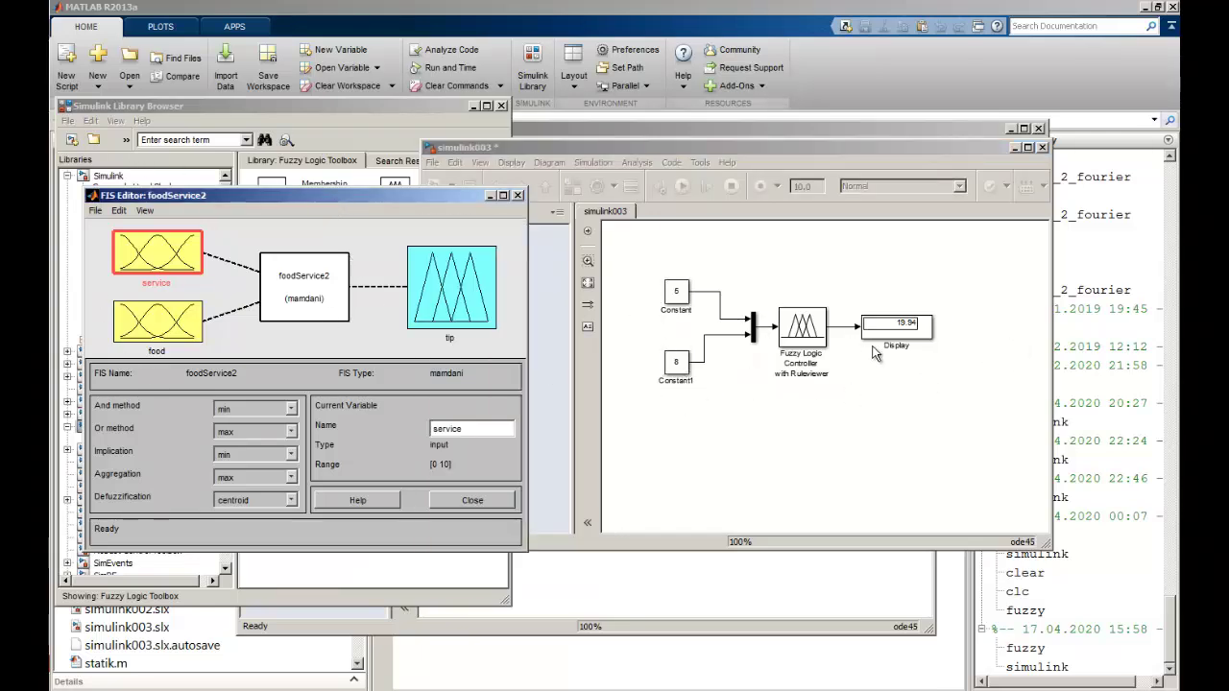
Set the value of the upper Constant block in simulink003 to 1 and run the simulation.
{"action": "left_click", "coordinate": [907, 326]}
{"action": "left_click", "coordinate": [678, 300]}
{"action": "double_click", "coordinate": [678, 299]}
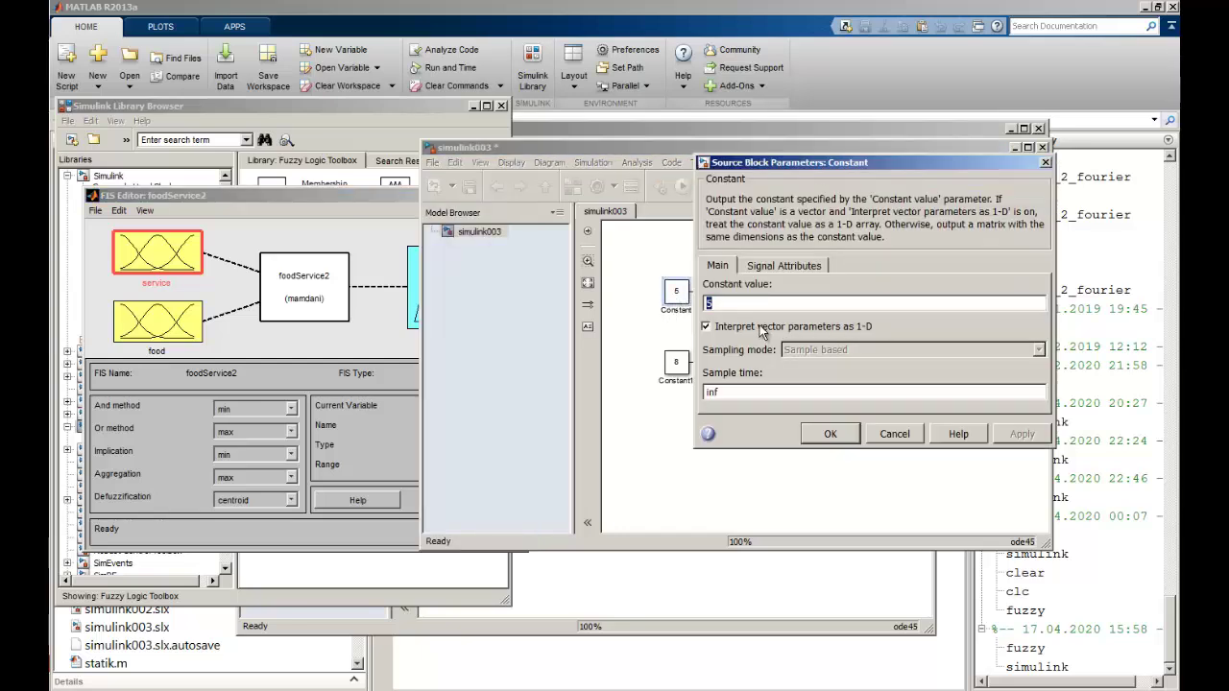
{"action": "type", "text": "1"}
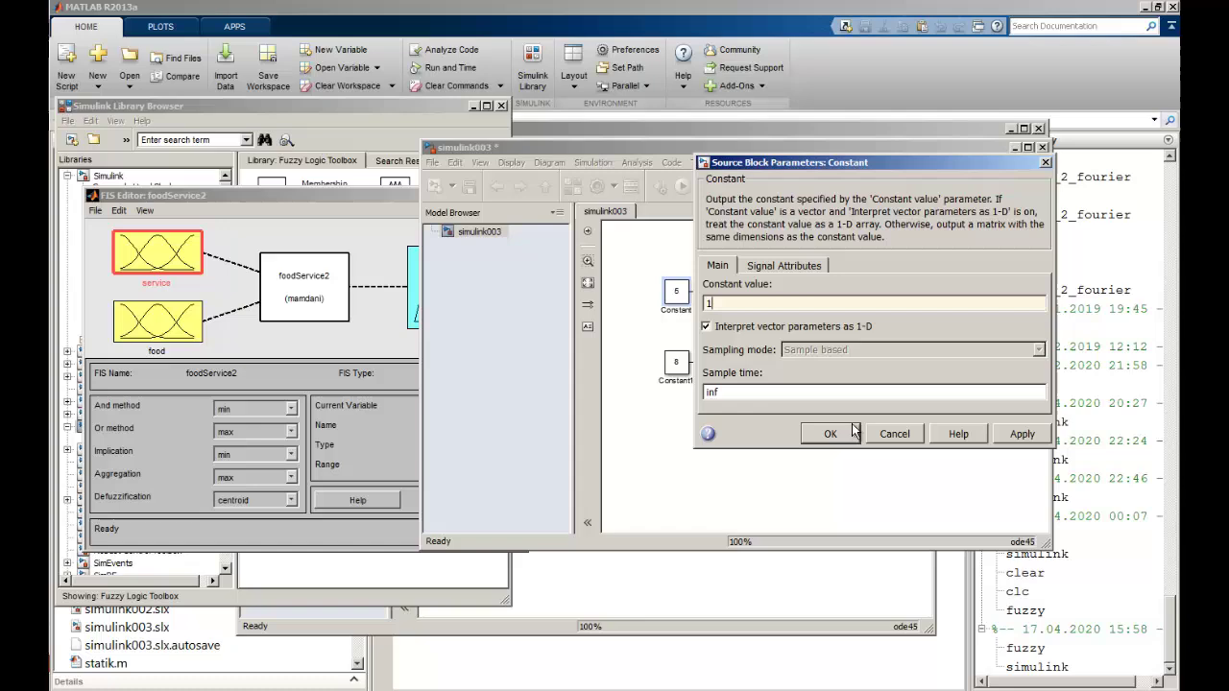
{"action": "left_click", "coordinate": [1005, 444]}
{"action": "left_click", "coordinate": [824, 434]}
{"action": "left_click", "coordinate": [681, 187]}
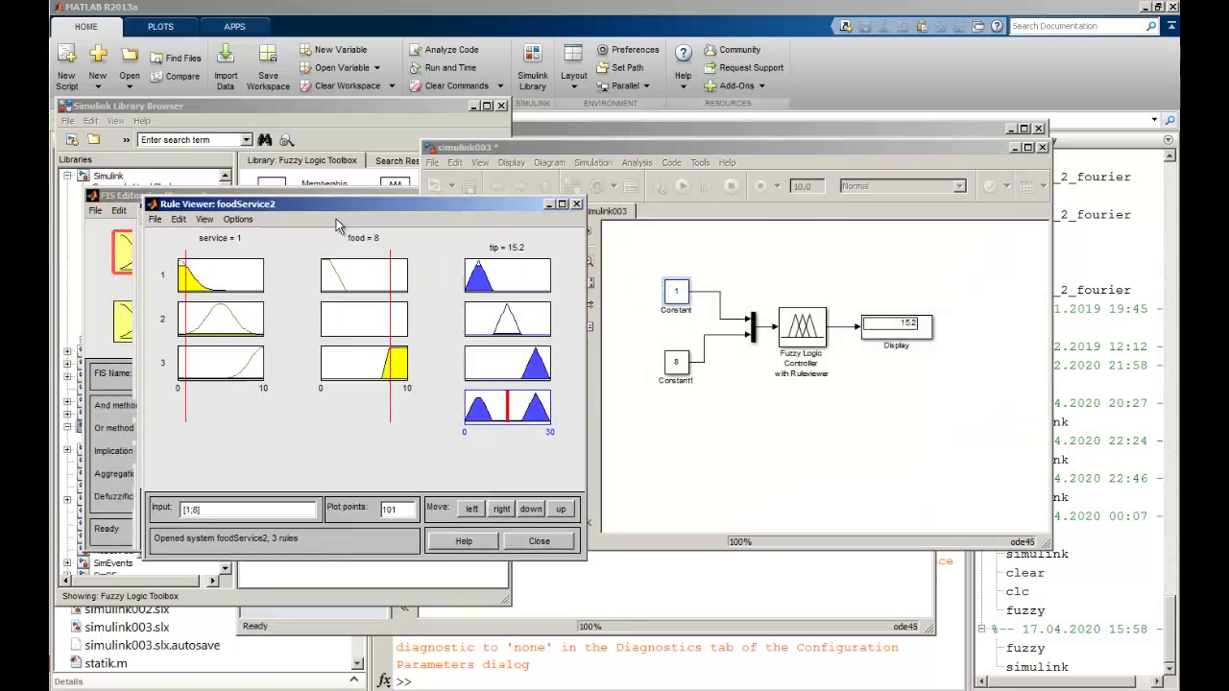
Move the Rule Viewer aside to compare its tip with the Display block, close it, and rearrange the model and FIS Editor windows.
{"action": "left_click_drag", "start_coordinate": [332, 200], "coordinate": [538, 228]}
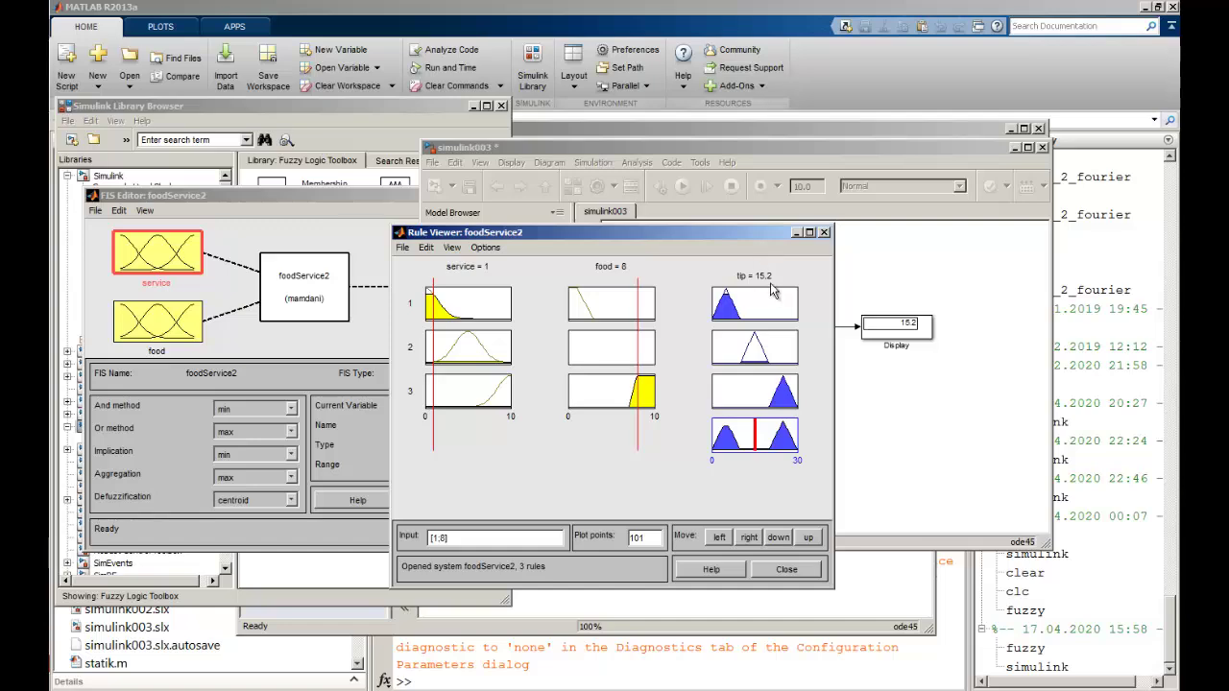
{"action": "left_click", "coordinate": [824, 233]}
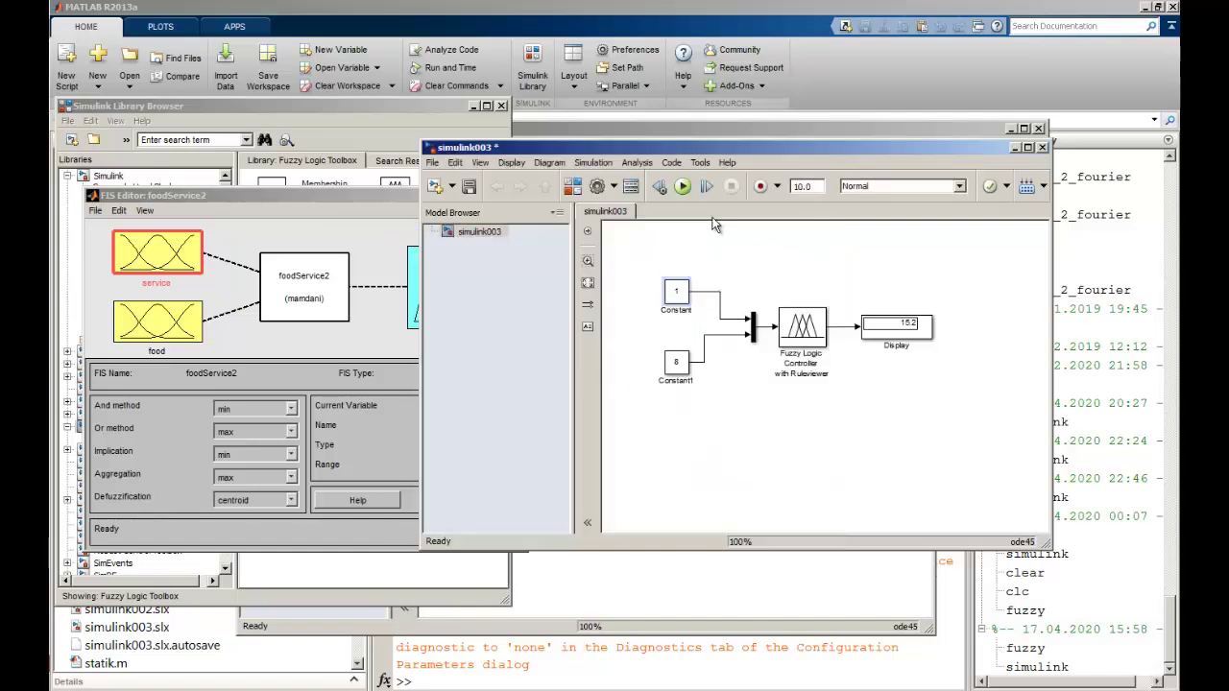
{"action": "left_click_drag", "start_coordinate": [622, 149], "coordinate": [615, 80]}
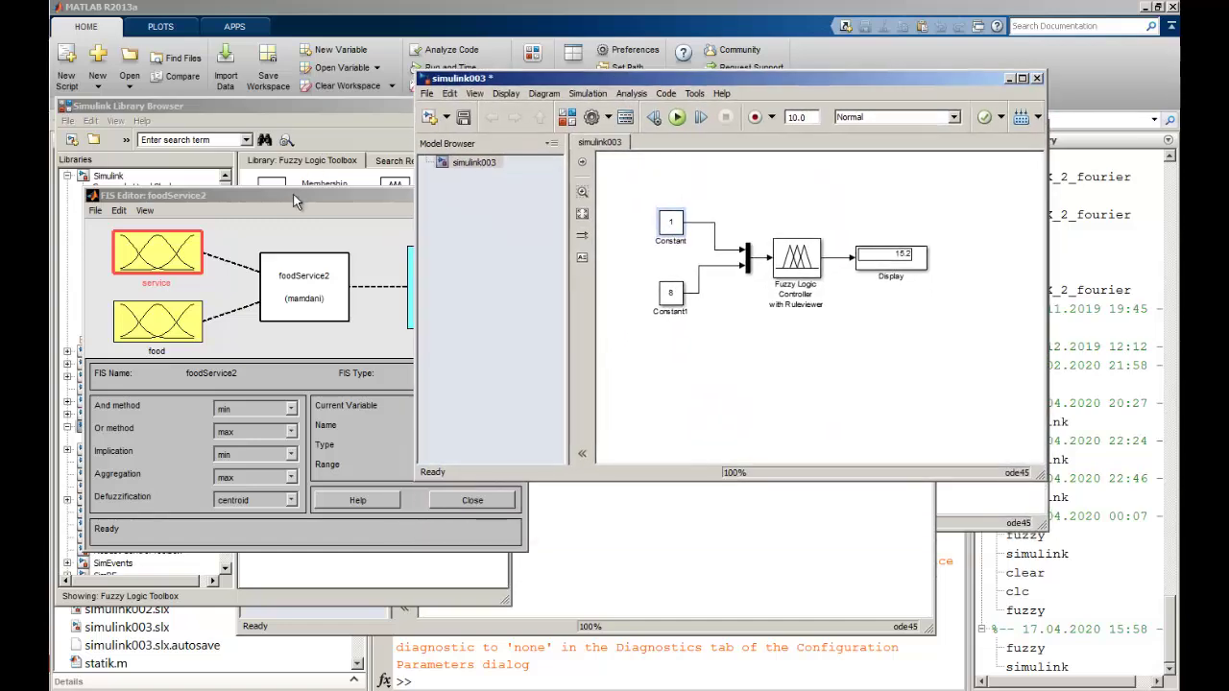
{"action": "left_click_drag", "start_coordinate": [293, 196], "coordinate": [278, 241]}
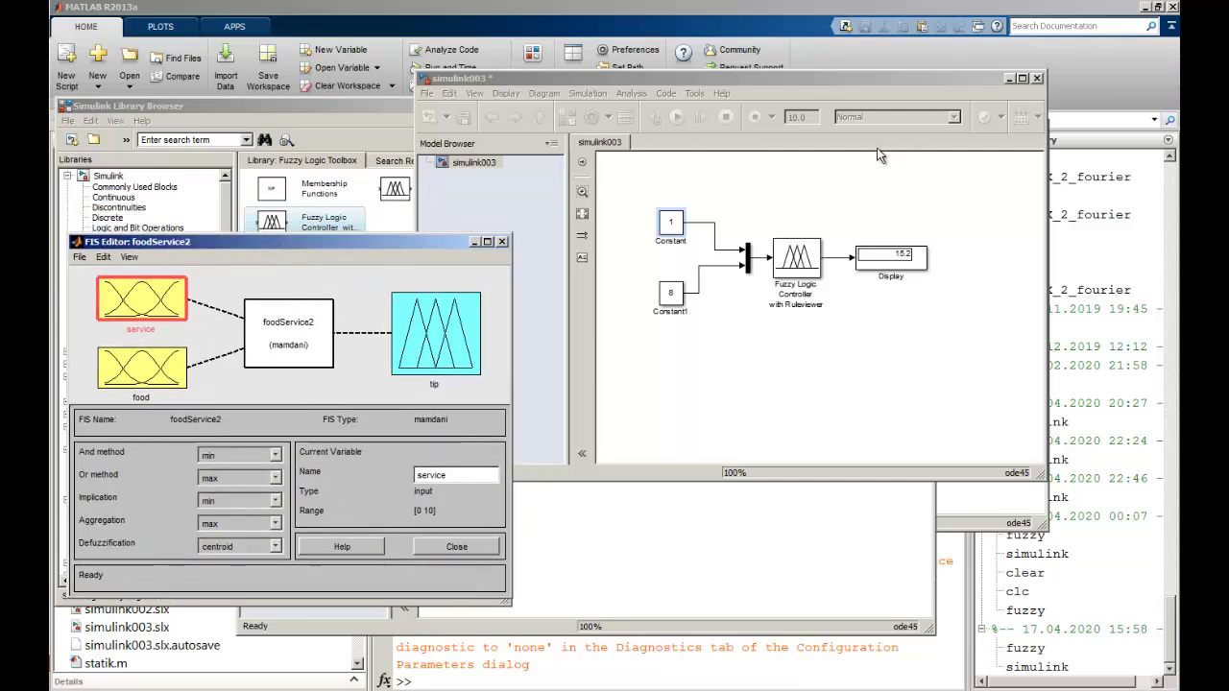
{"action": "left_click_drag", "start_coordinate": [706, 79], "coordinate": [706, 90]}
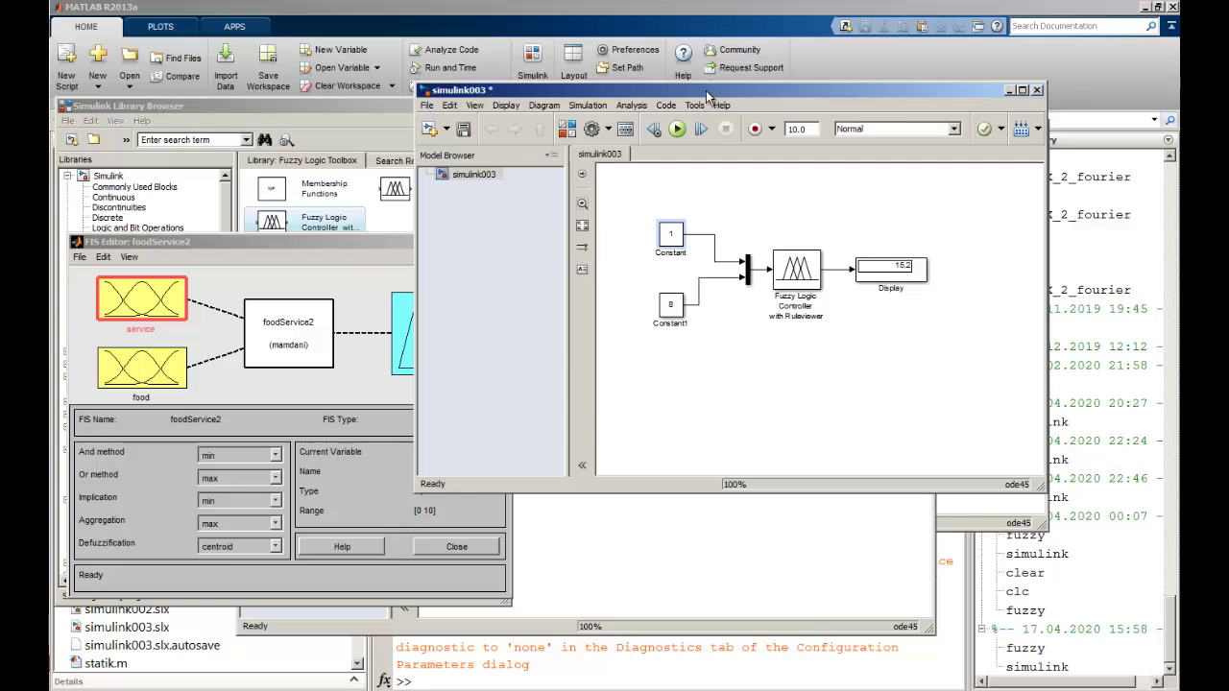